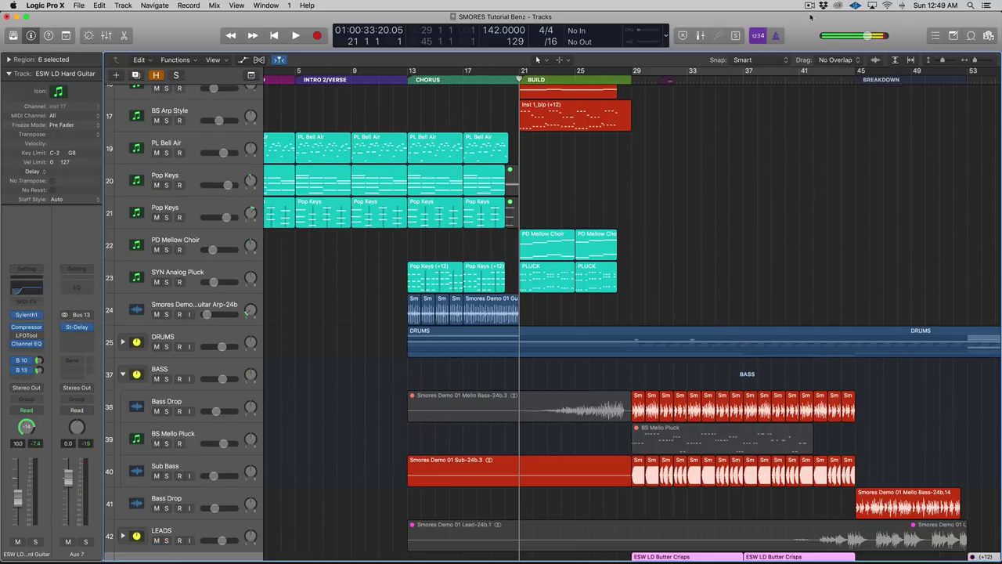
Start playback of the build from bar 21
key(space)
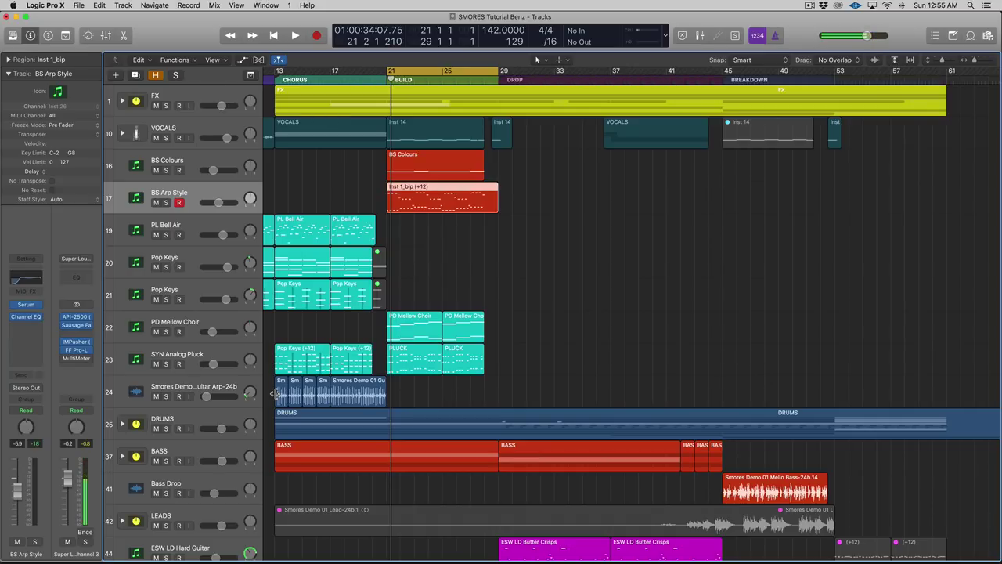
click(459, 384)
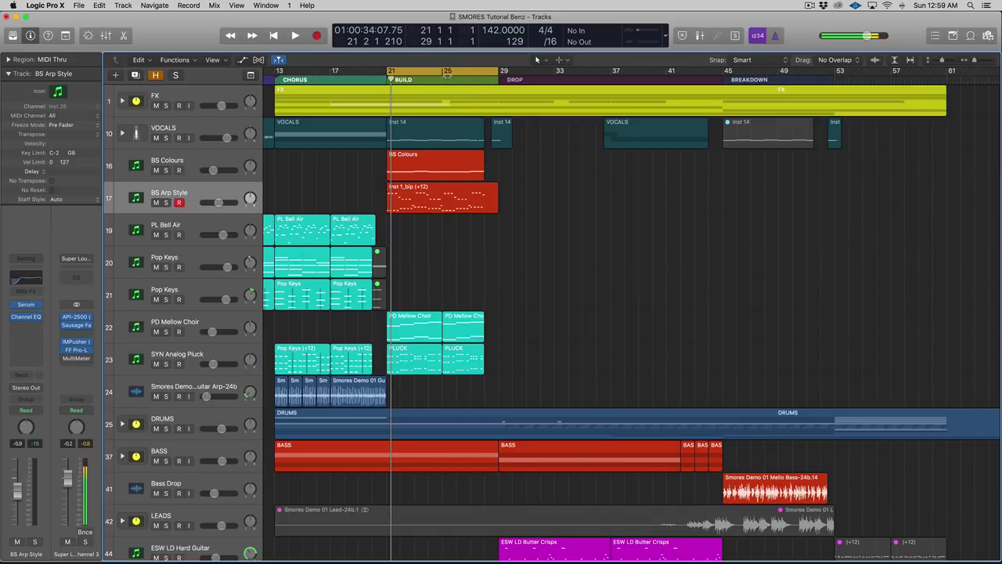
Solo and audition the build's Inst 1_bip arp, PD Mellow Choir and PLUCK regions in turn
key(space)
key(ctrl+s)
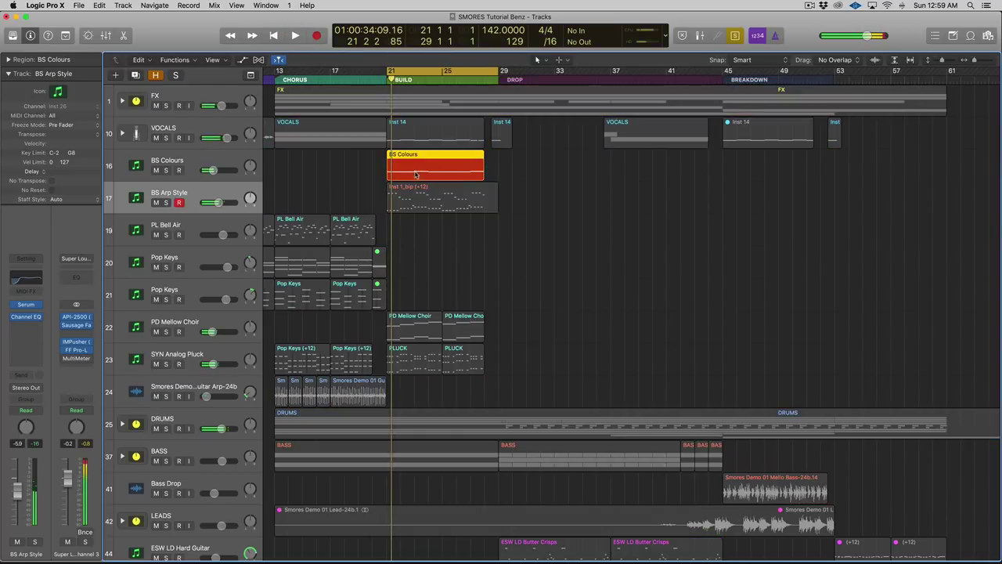
click(419, 195)
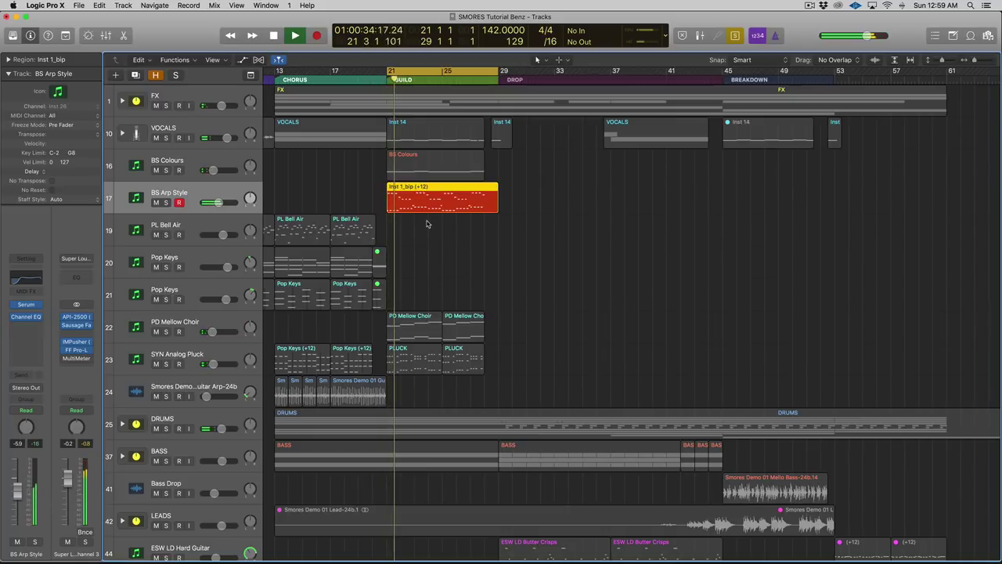
key(space)
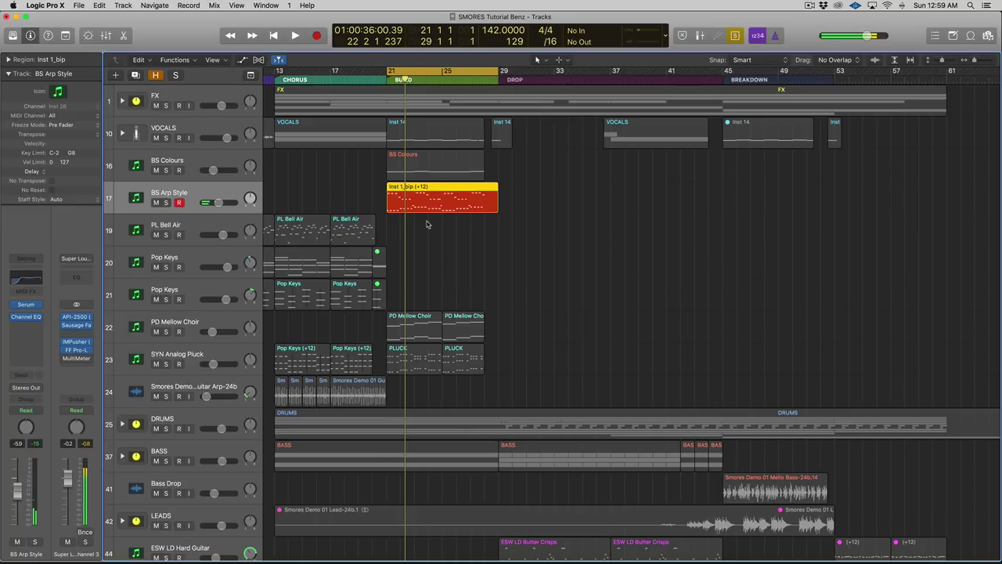
click(412, 318)
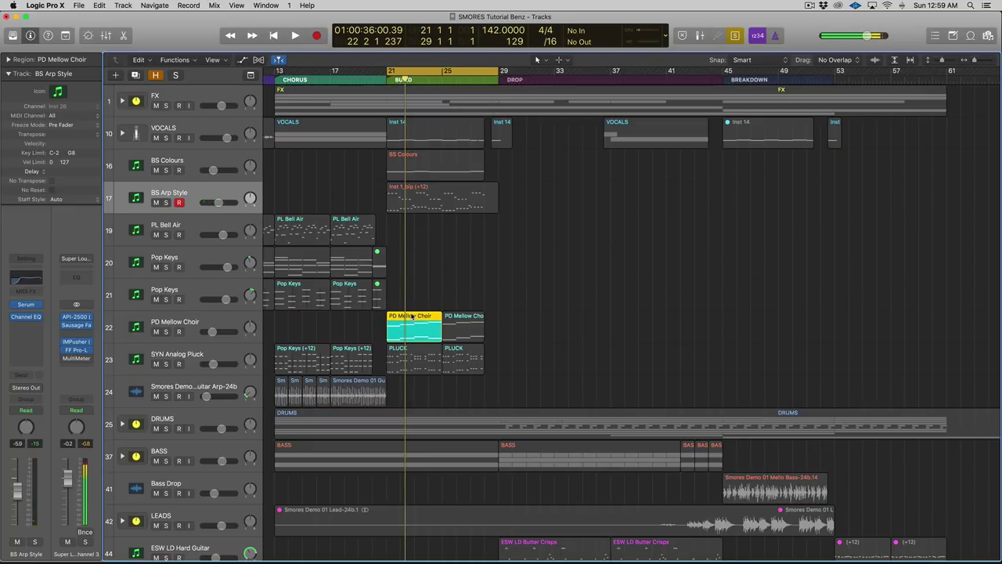
key(shift+space)
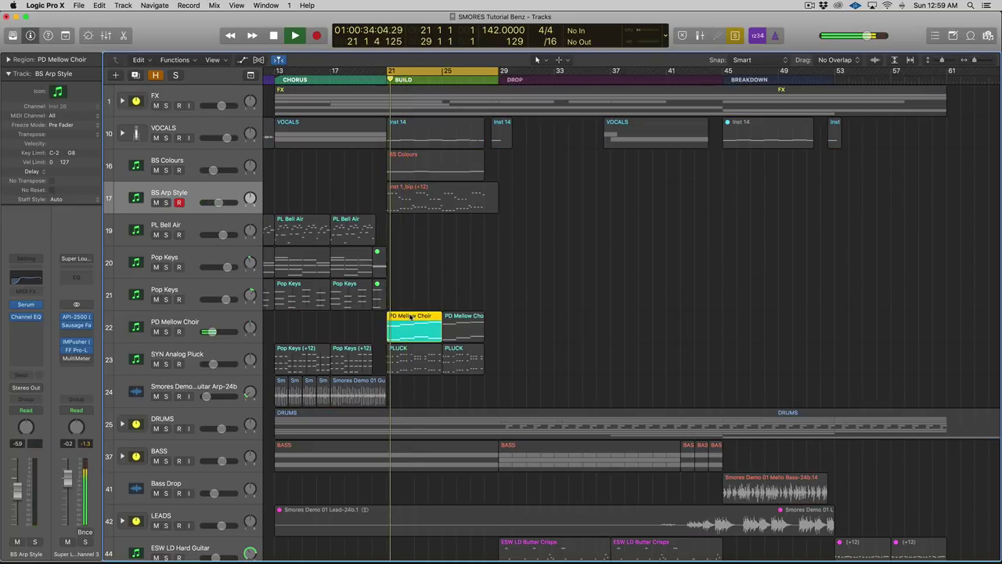
click(417, 355)
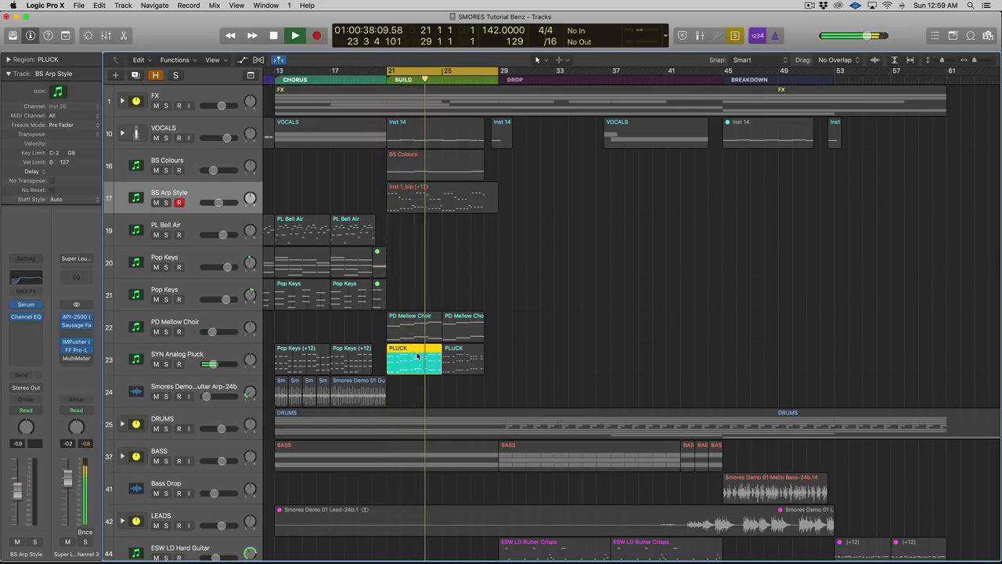
key(space)
key(ctrl+s)
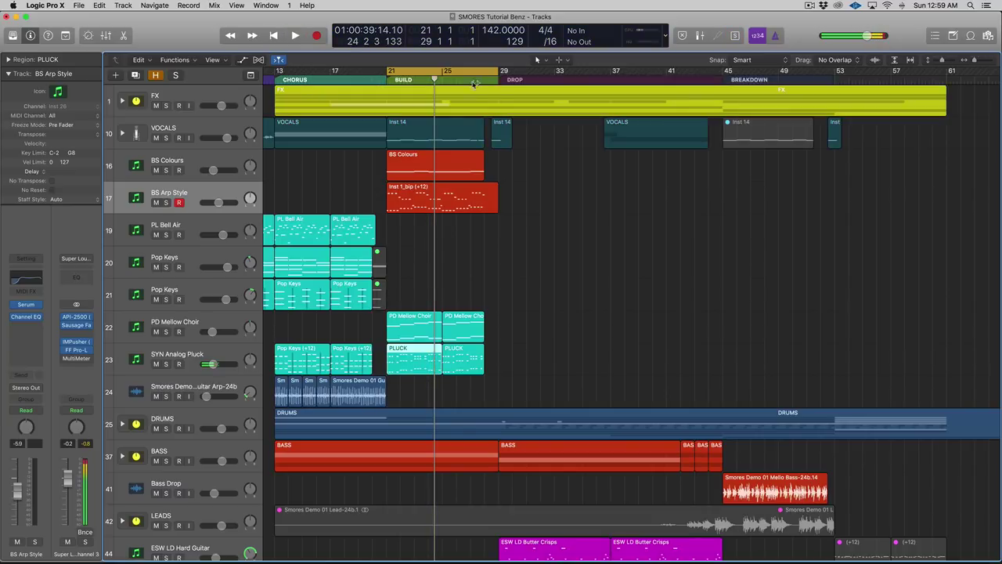
Replace the bar 21–29 loop with a bar 29–39 cycle and play the drop
key(space)
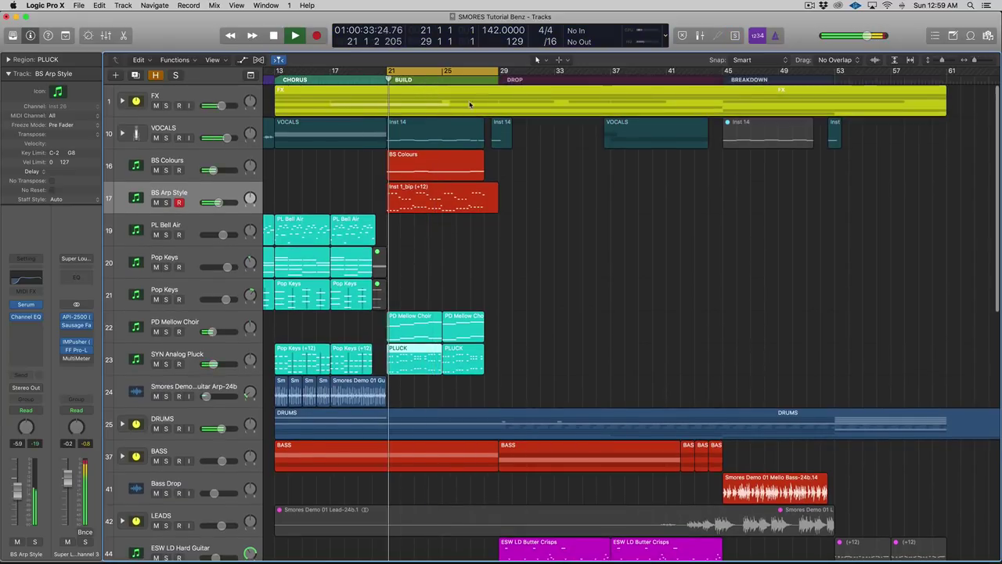
click(476, 72)
key(space)
click(496, 74)
drag(501, 71, 641, 71)
key(space)
scroll(617, 290, down, 3)
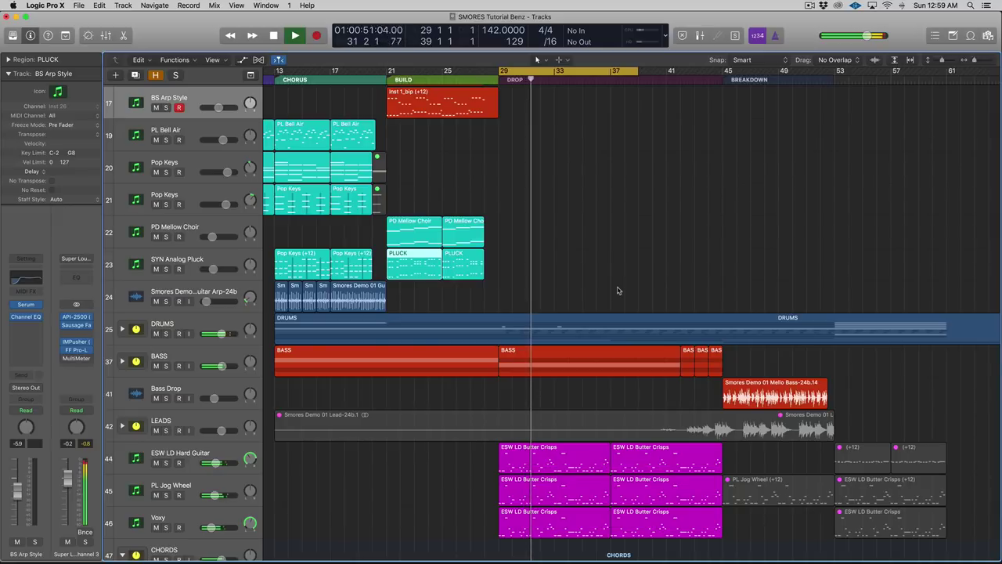
Solo and play the drop's BASS region from bar 29
click(538, 359)
key(space)
key(ctrl+s)
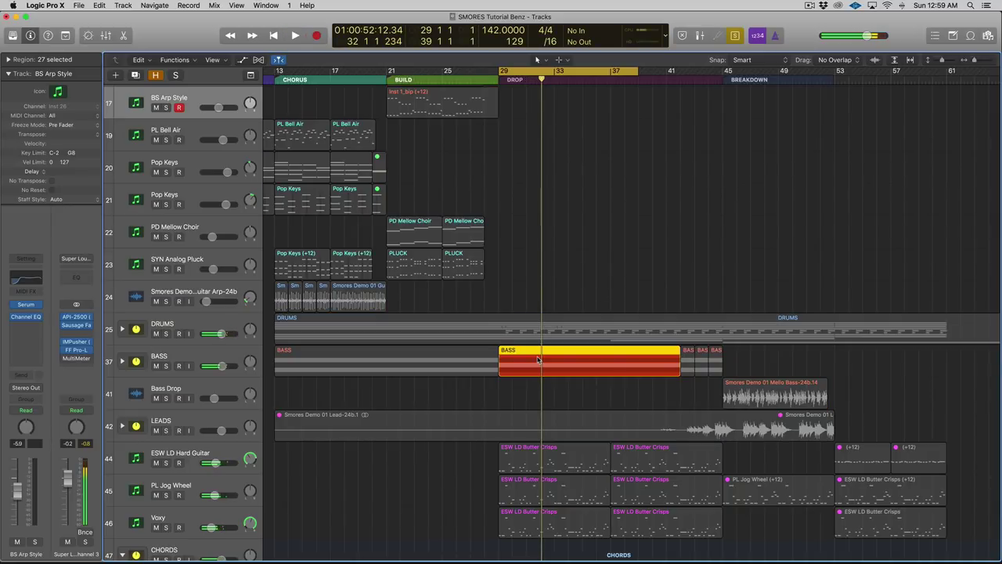
key(space)
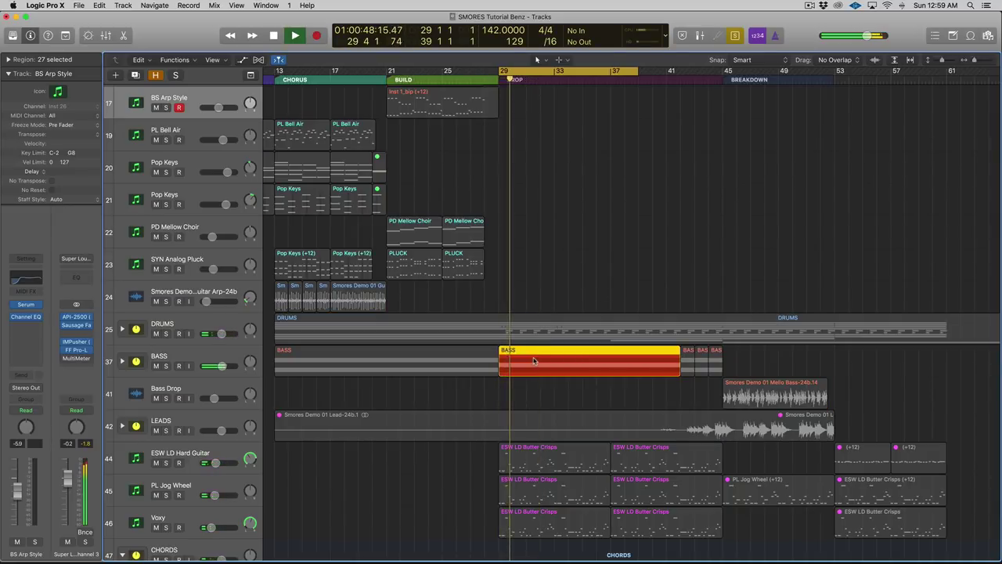
key(ctrl+s)
Select the drop's chord regions, then solo and play them from bar 29
scroll(536, 384, down, 5)
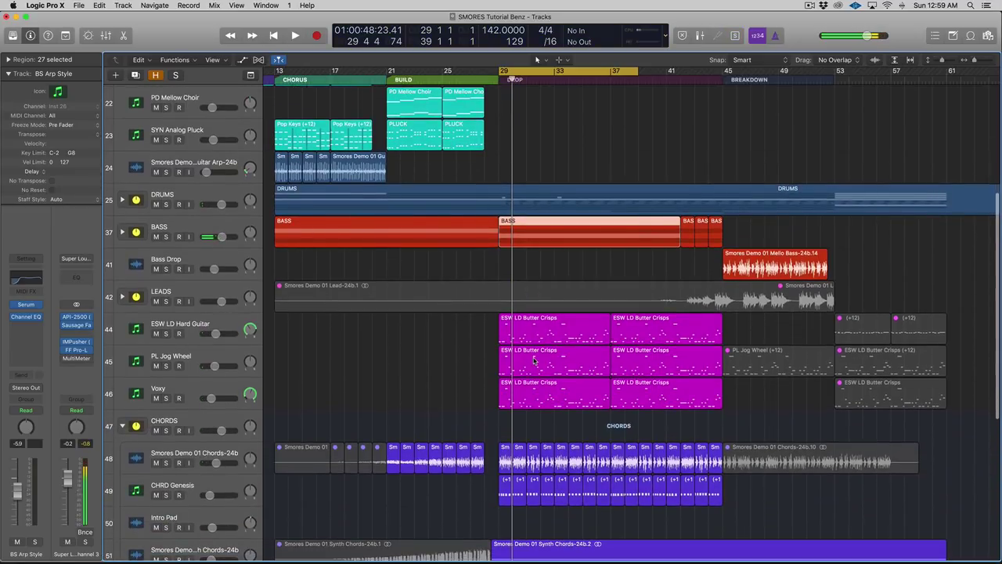
scroll(536, 411, down, 1)
drag(499, 390, 714, 467)
key(ctrl+s)
key(space)
Solo and play the six ESW LD Butter Crisps lead regions
key(space)
key(ctrl+s)
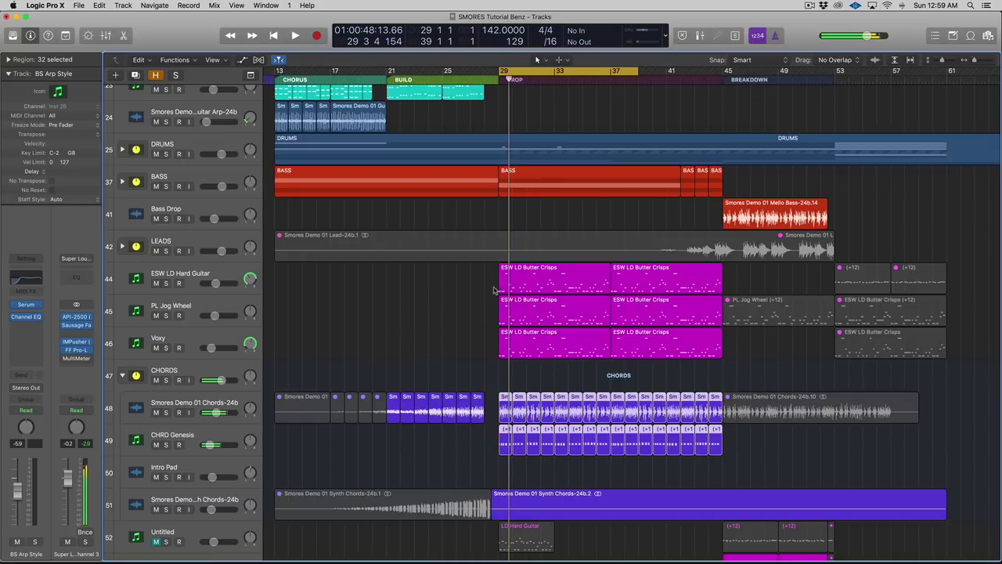
drag(475, 283, 686, 361)
key(ctrl+s)
key(space)
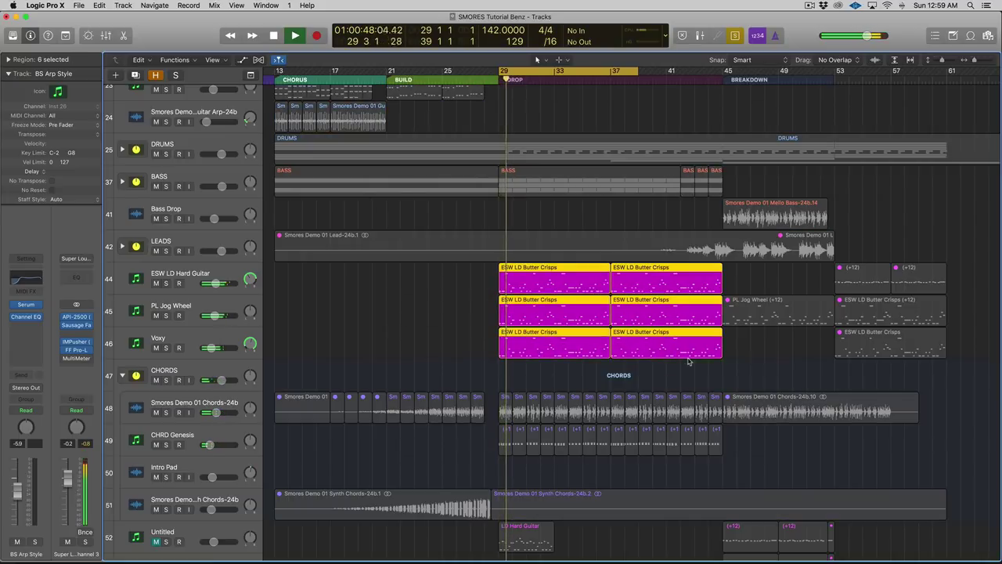
Loop bars 21–25 and solo the PD Mellow Choir region to hear it
key(space)
key(ctrl+s)
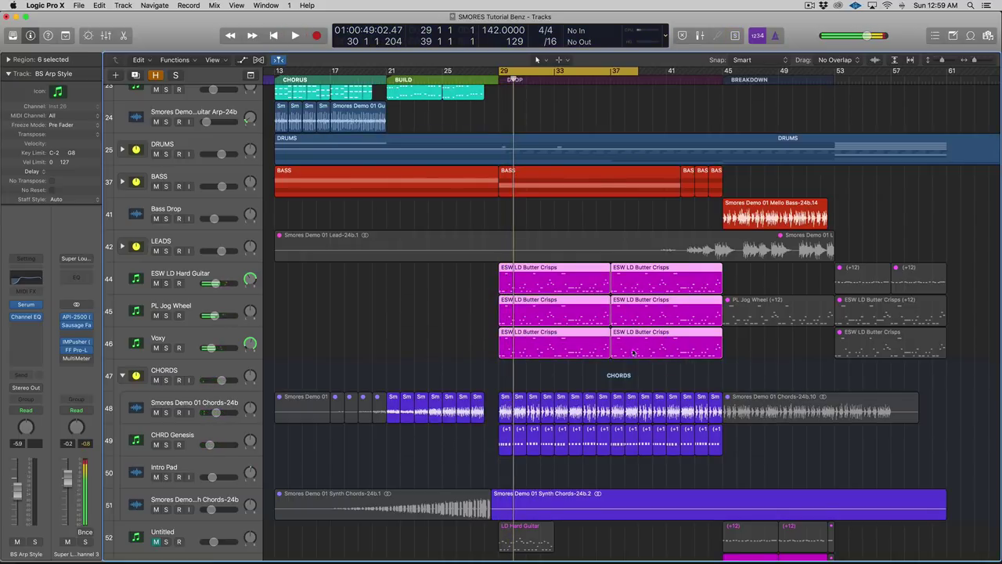
scroll(587, 334, up, 1)
scroll(587, 335, up, 2)
click(415, 129)
drag(392, 70, 582, 72)
key(ctrl+s)
key(space)
key(ctrl+s)
Select the Bass Drop and Sub Bass regions, then open Serum on BS Mello Pluck
click(546, 345)
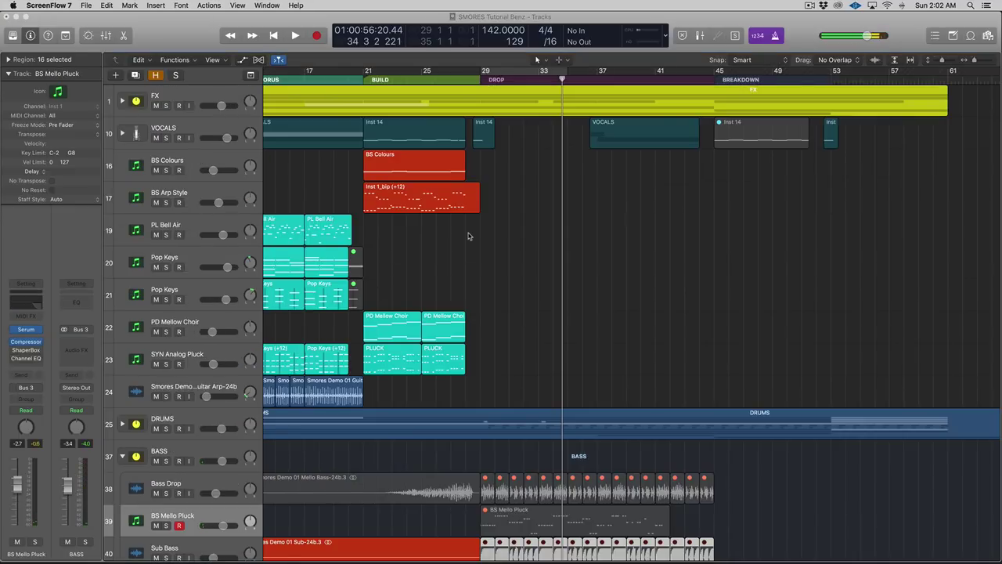
drag(490, 461, 722, 496)
scroll(734, 475, down, 3)
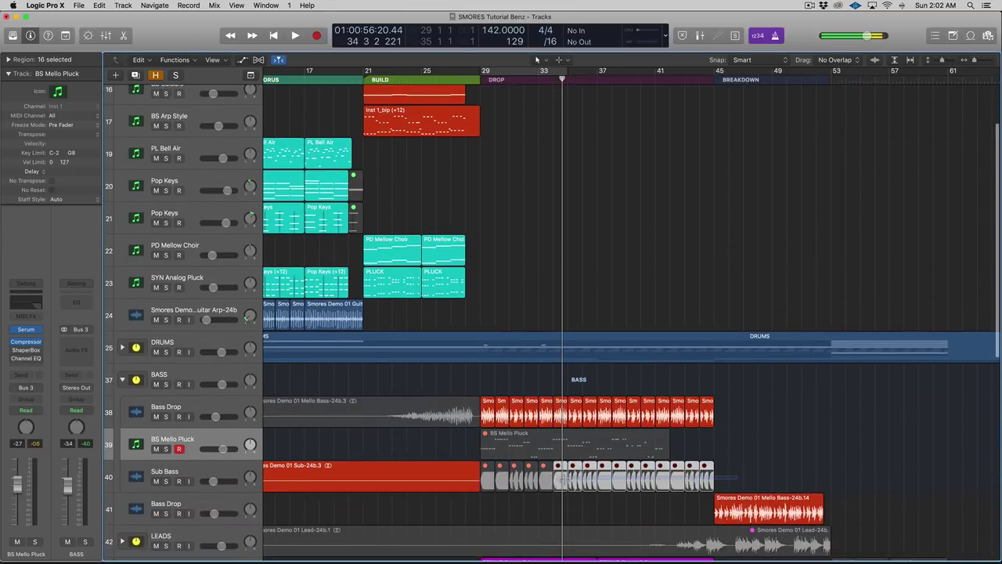
click(488, 480)
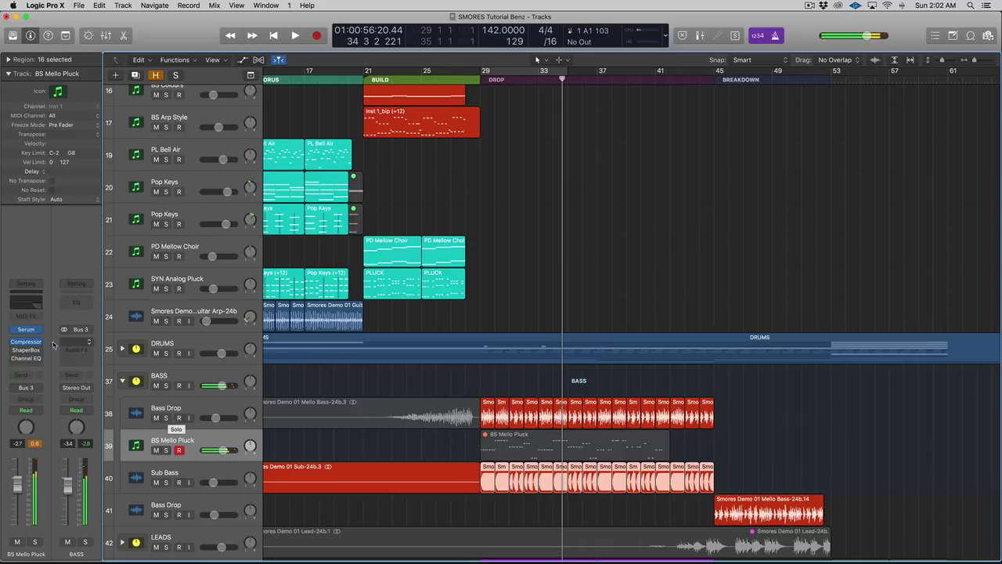
click(28, 330)
drag(531, 65, 512, 63)
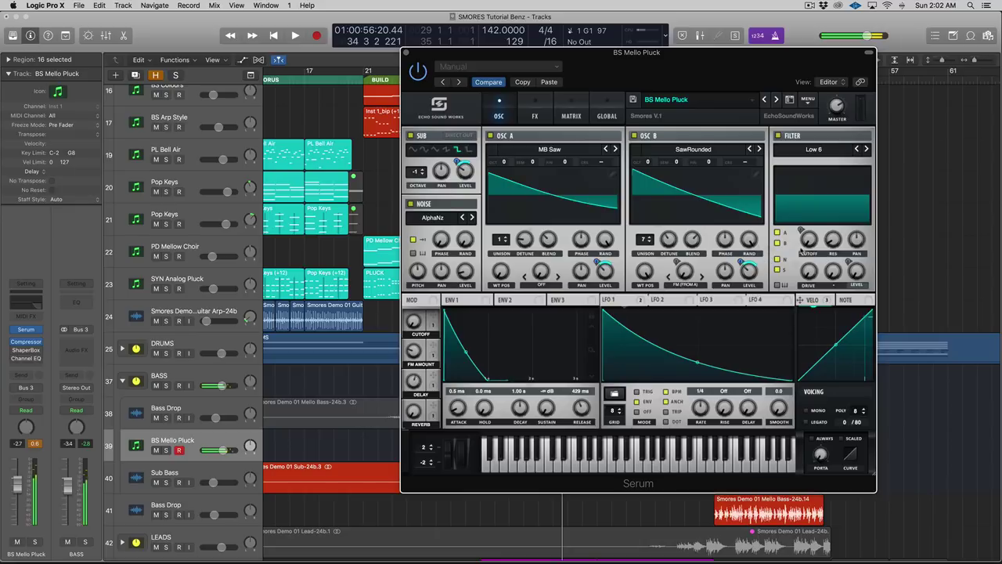
Bypass all LFO 1 modulation and lower oscillator B unison from 7 to 2
right_click(621, 302)
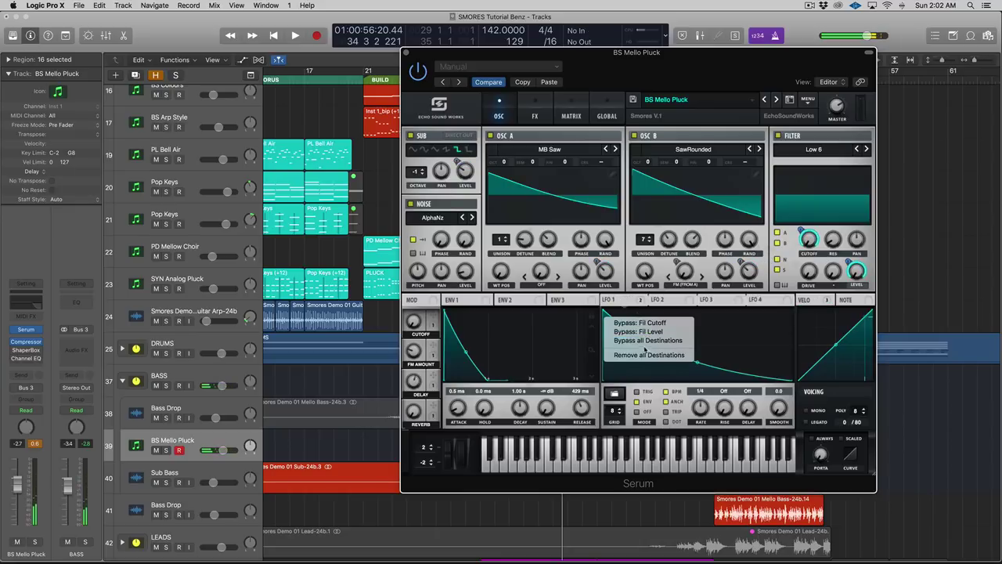
click(652, 341)
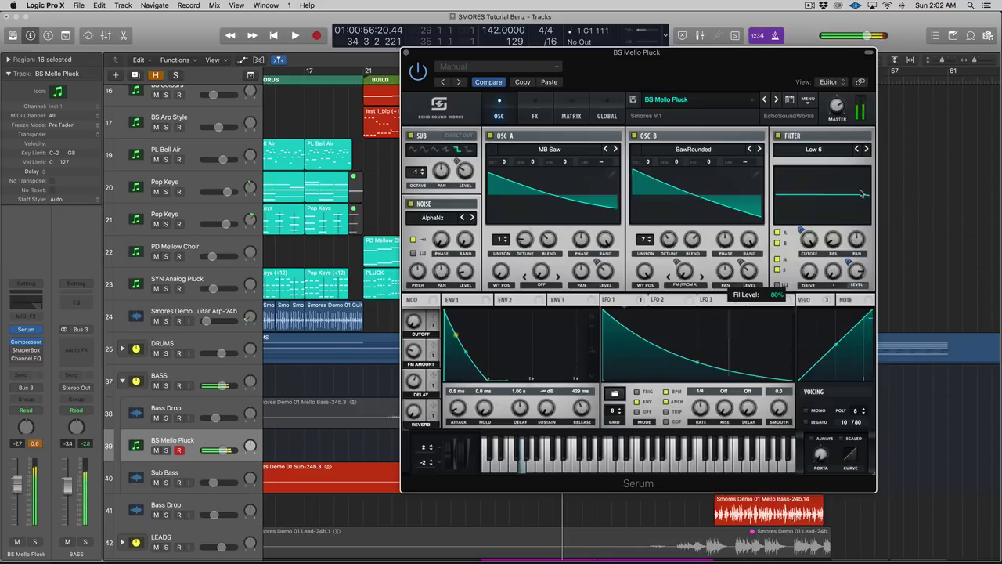
drag(645, 239, 642, 300)
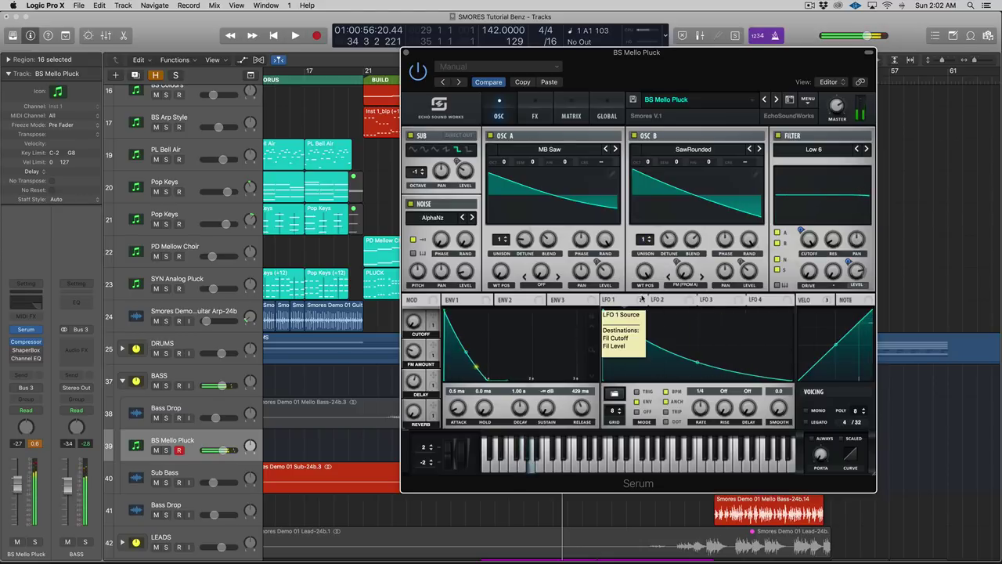
Switch Serum's voicing to MONO and close the synth window
click(806, 411)
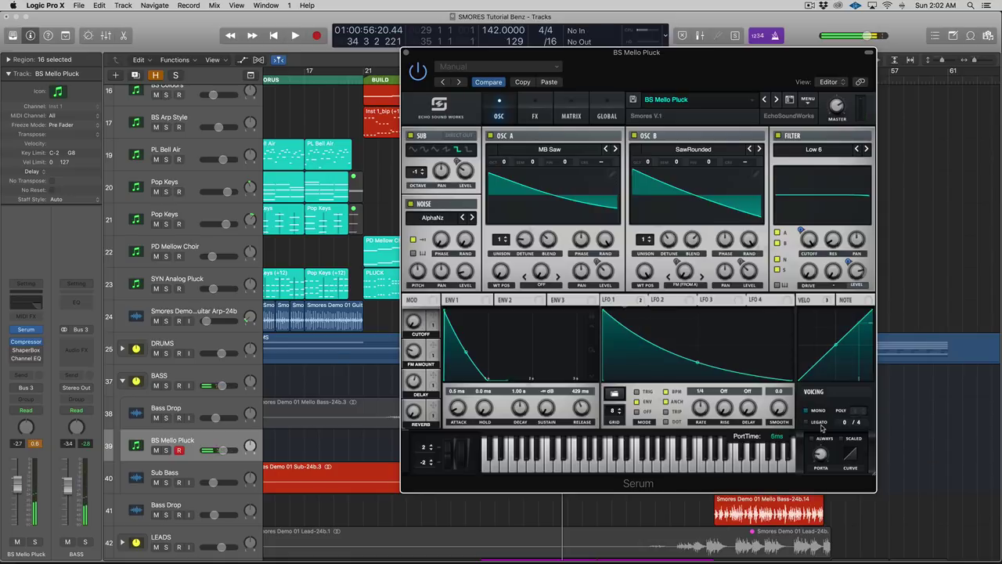
mouse_move(822, 427)
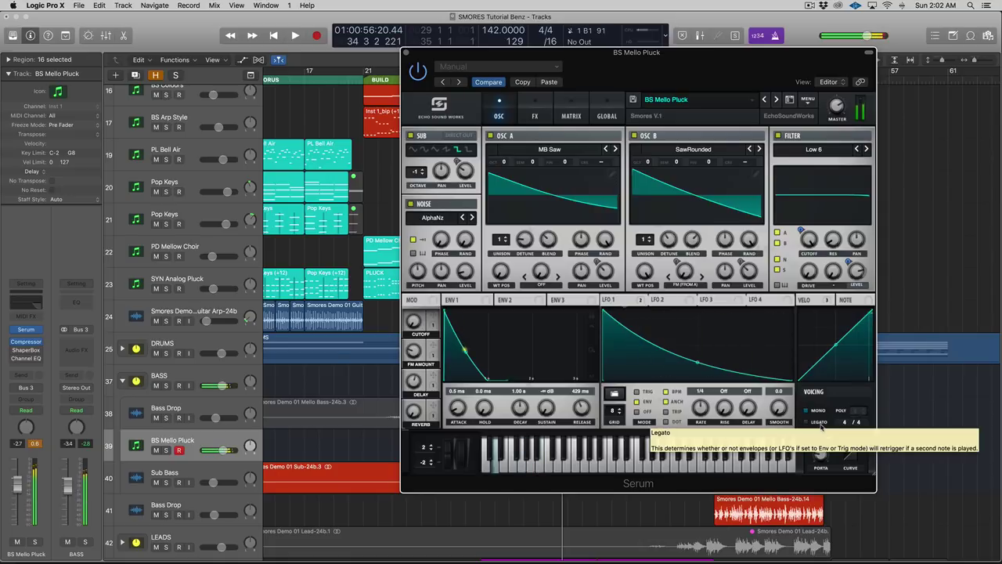
drag(495, 66, 725, 87)
click(636, 72)
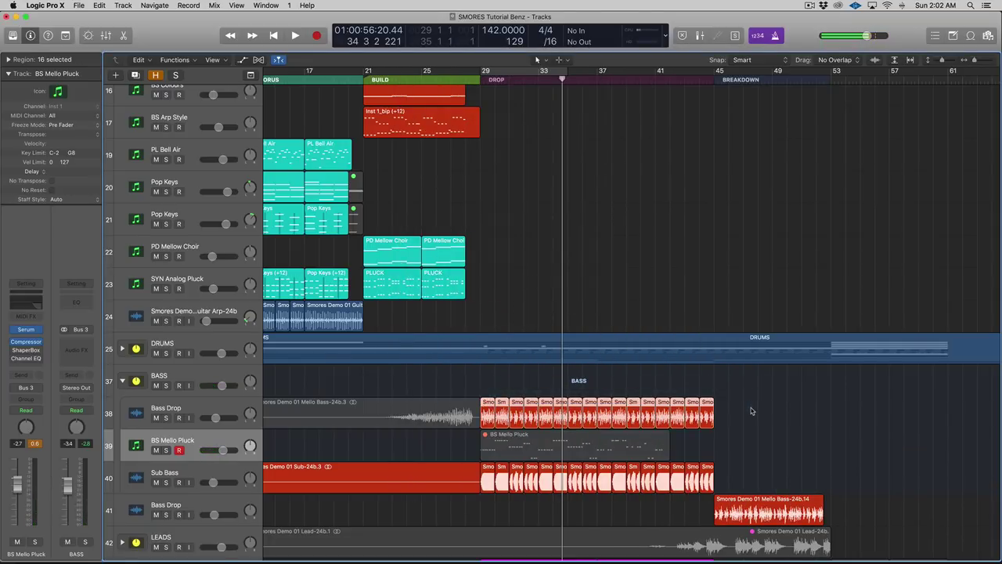
Mute the drop's Bass Drop and Sub Bass regions and play the pluck alone from before bar 29
key(ctrl+m)
drag(766, 462, 482, 470)
key(ctrl+m)
key(comma)
key(comma)
key(comma)
key(comma)
key(comma)
key(comma)
key(comma)
key(space)
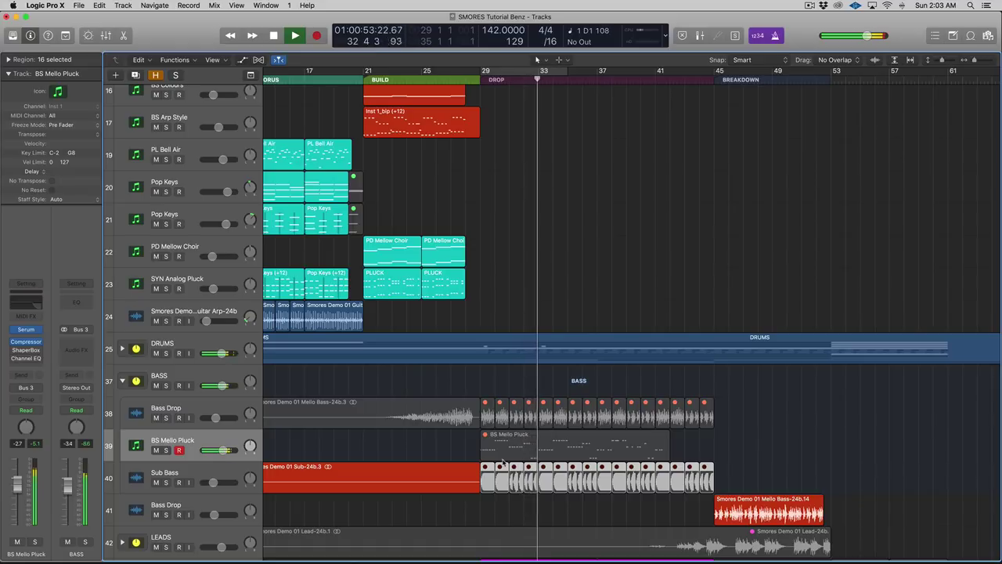
key(space)
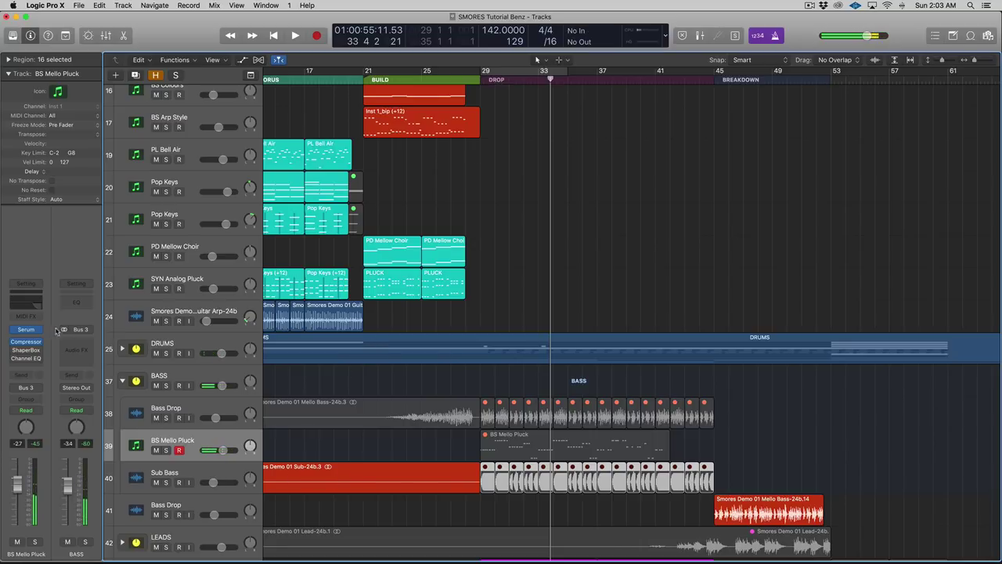
Reopen Serum on BS Mello Pluck, reshape LFO 2 into a descending ramp, and view the MATRIX
click(27, 330)
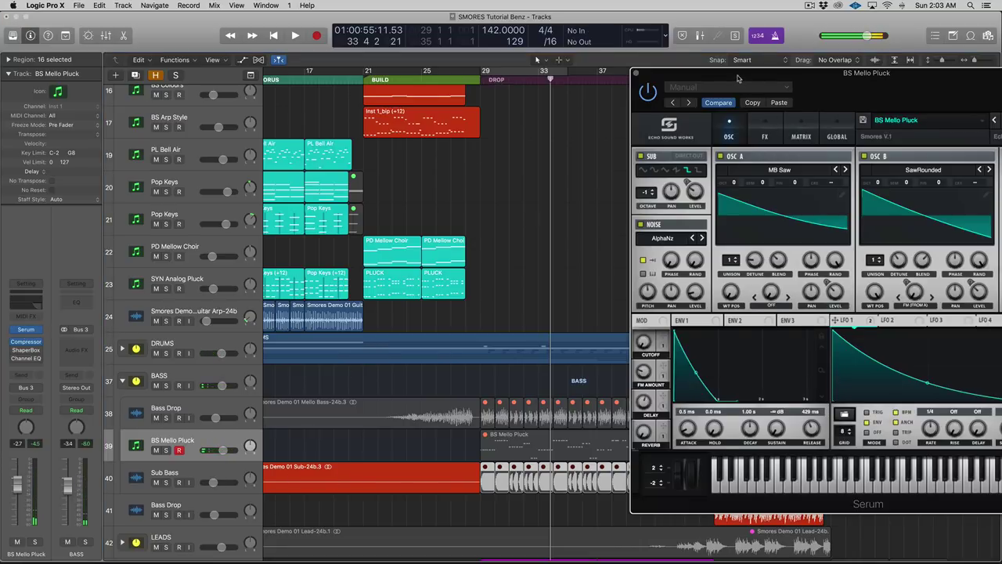
drag(737, 78, 459, 82)
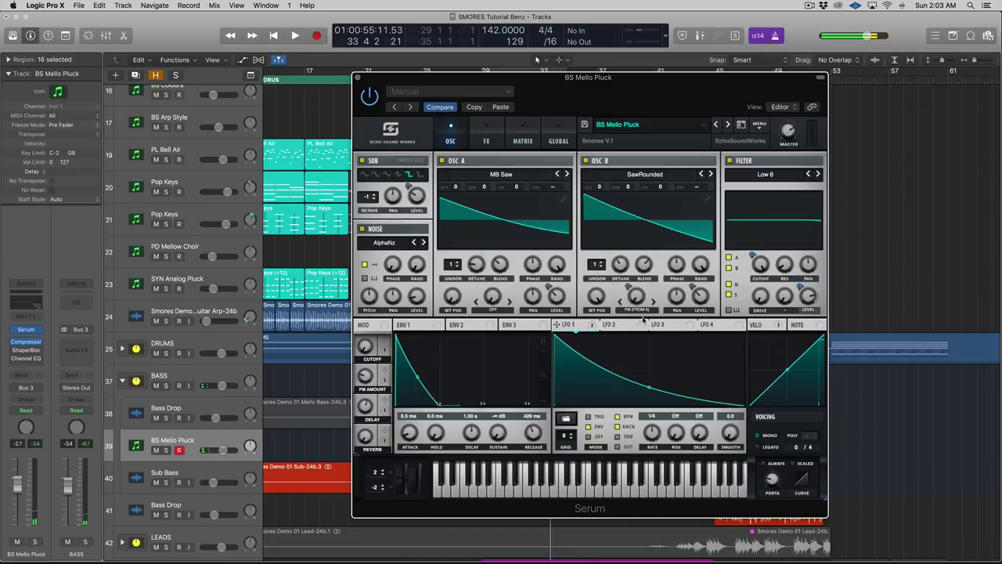
click(620, 327)
drag(650, 338, 496, 311)
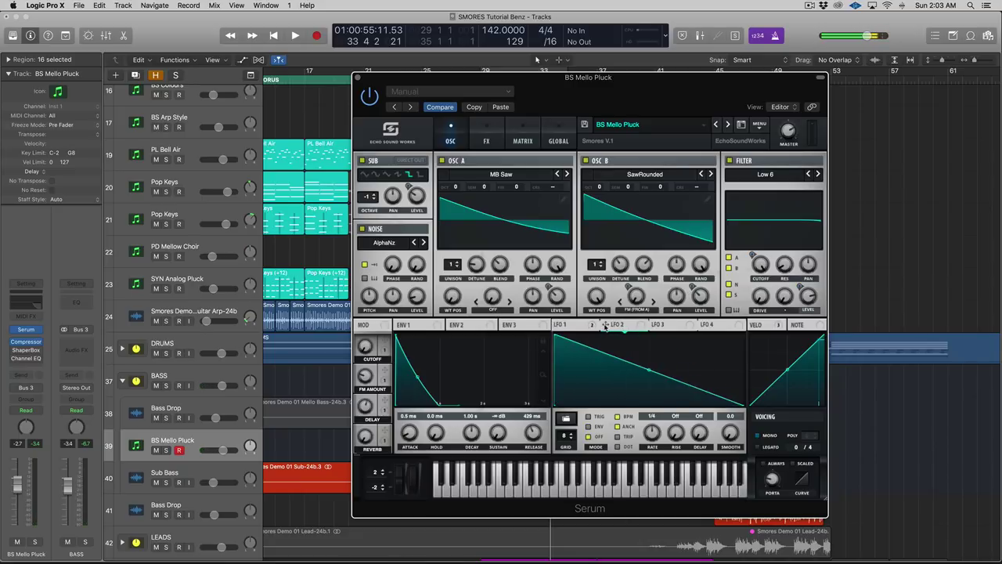
click(527, 133)
Add a matrix row routing LFO 2 to Global Amp. with negative amount, and set LFO 2 rate to 1/8
scroll(391, 235, down, 5)
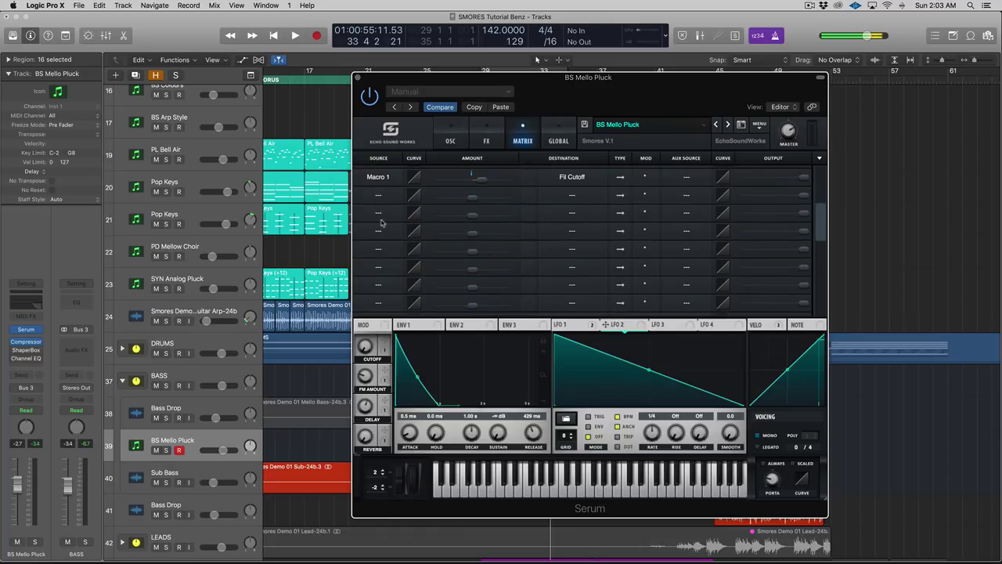
click(381, 195)
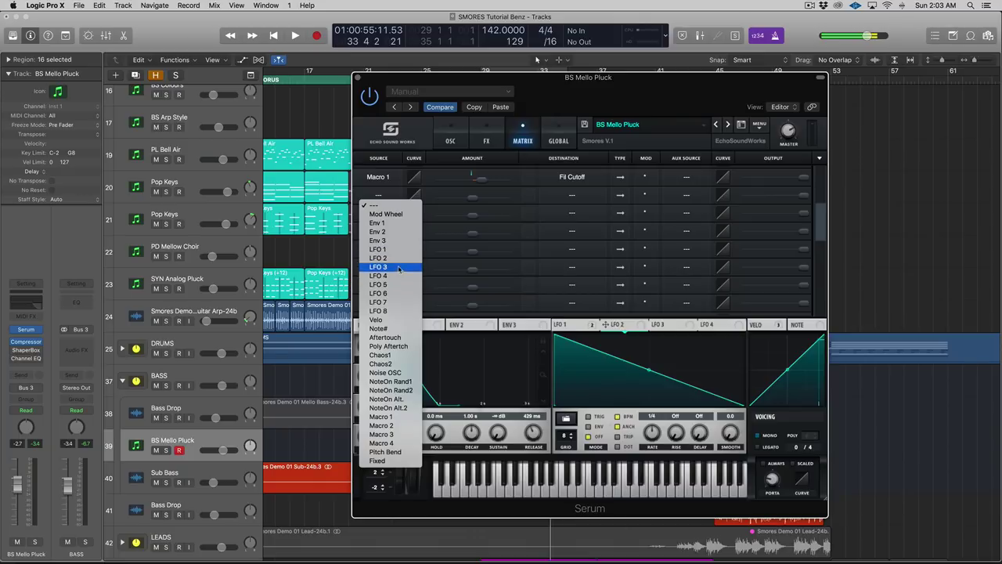
click(485, 260)
click(568, 199)
mouse_move(589, 270)
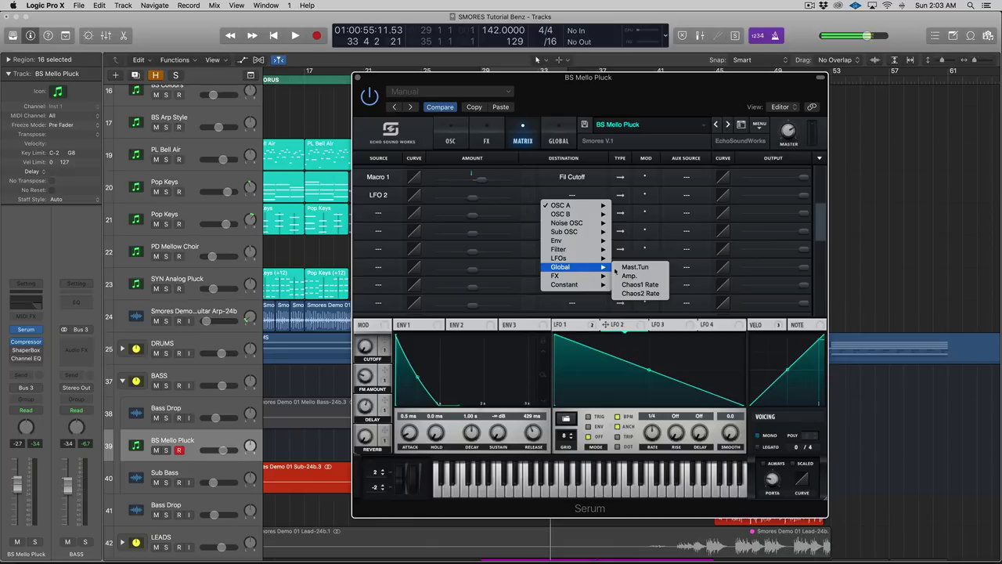
click(631, 276)
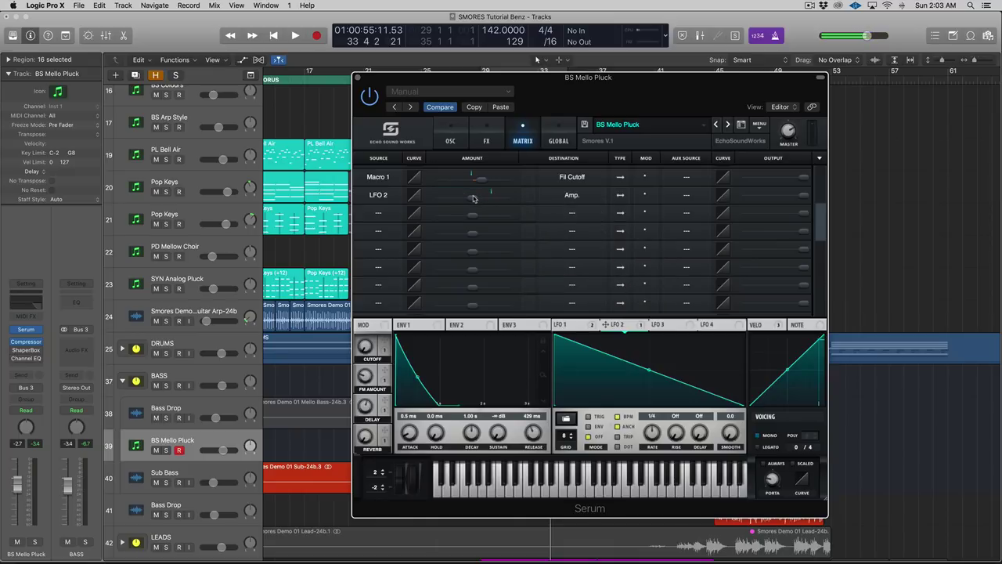
drag(473, 198, 452, 198)
drag(647, 425, 657, 424)
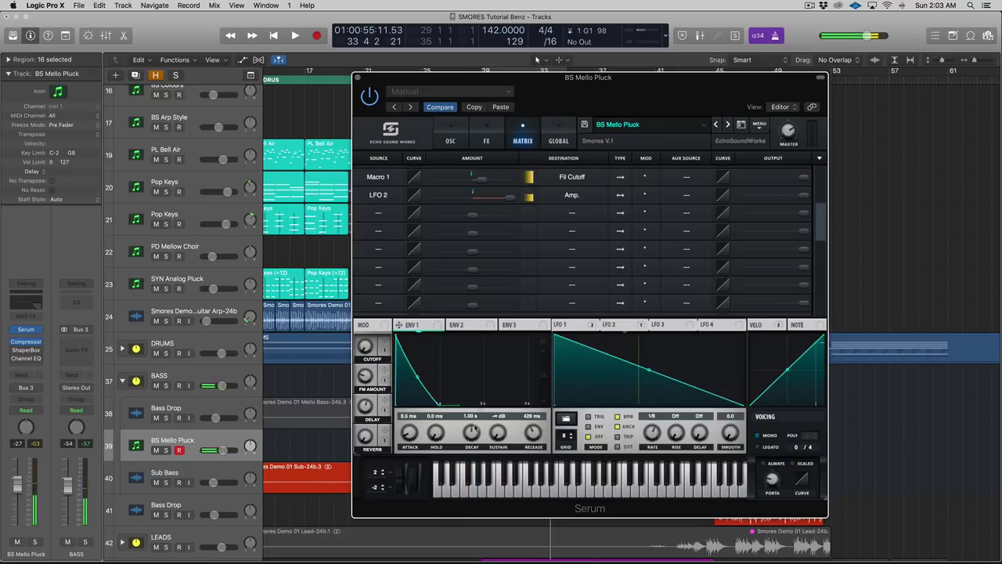
Raise ENV 1 sustain to 0.0 dB and assign LFO 2 to the filter Cutoff knob
drag(498, 432, 513, 337)
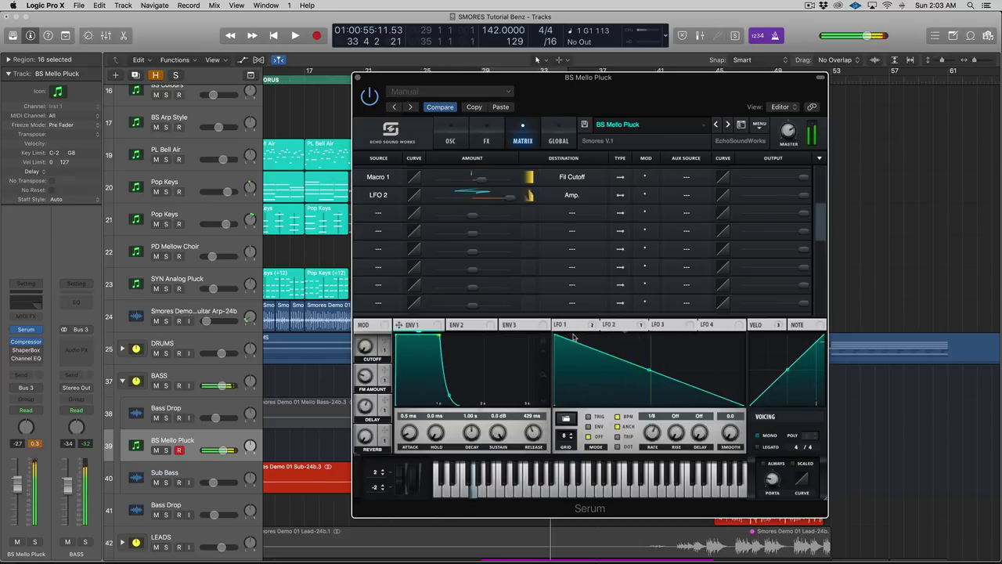
click(458, 136)
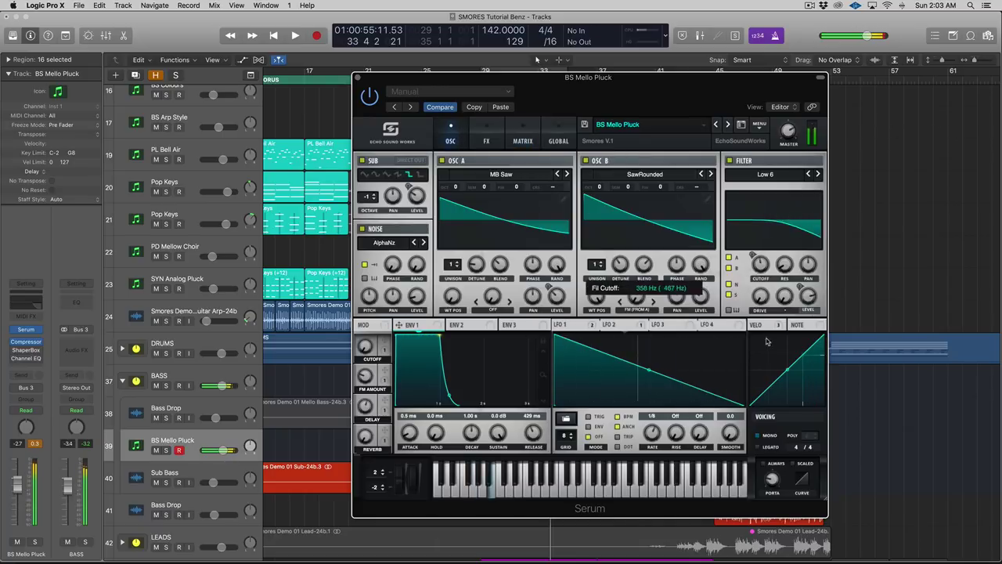
drag(605, 324, 755, 261)
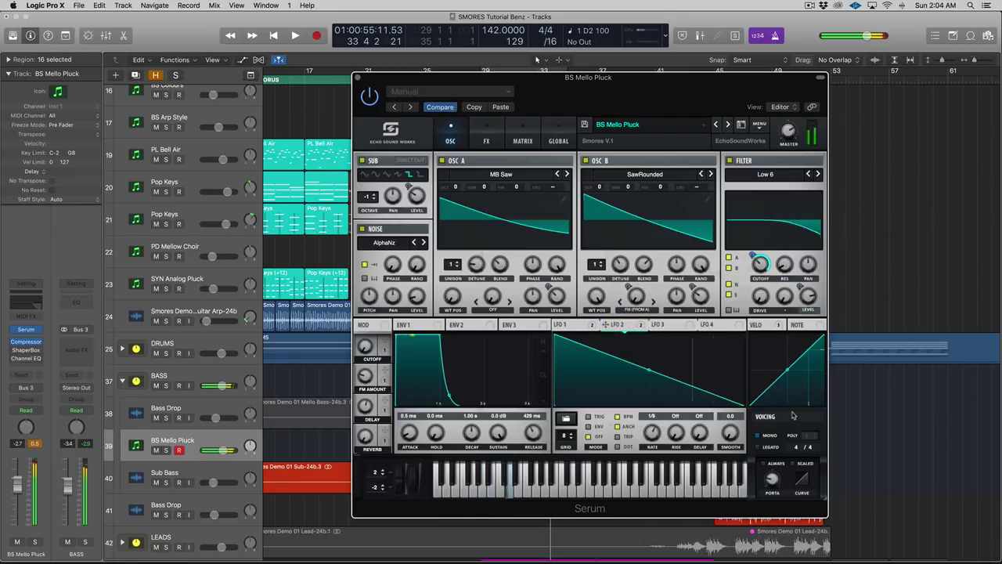
Compare against the original patch, close Serum, and select the BS Mello Pluck region
click(500, 106)
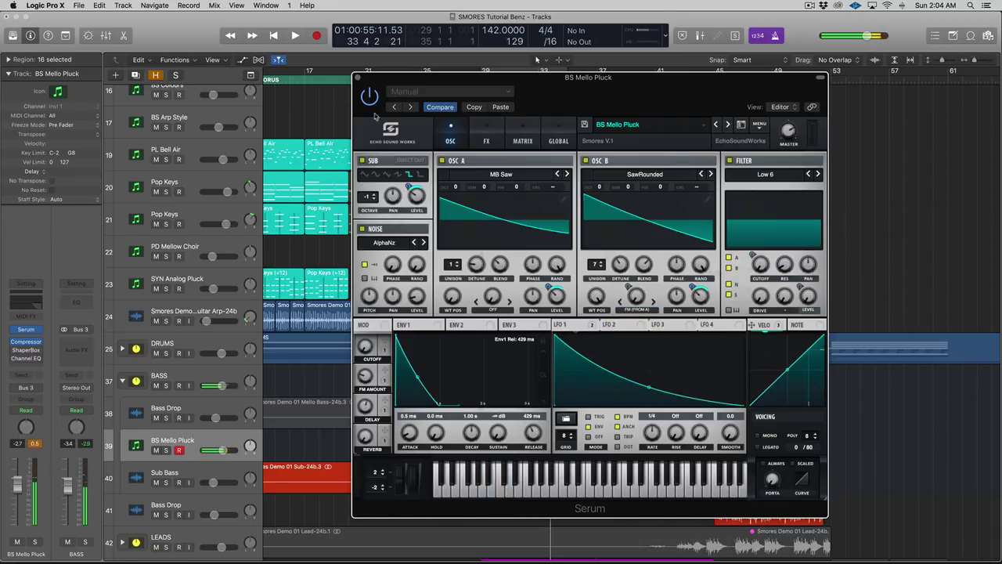
click(359, 79)
scroll(507, 423, down, 1)
click(506, 423)
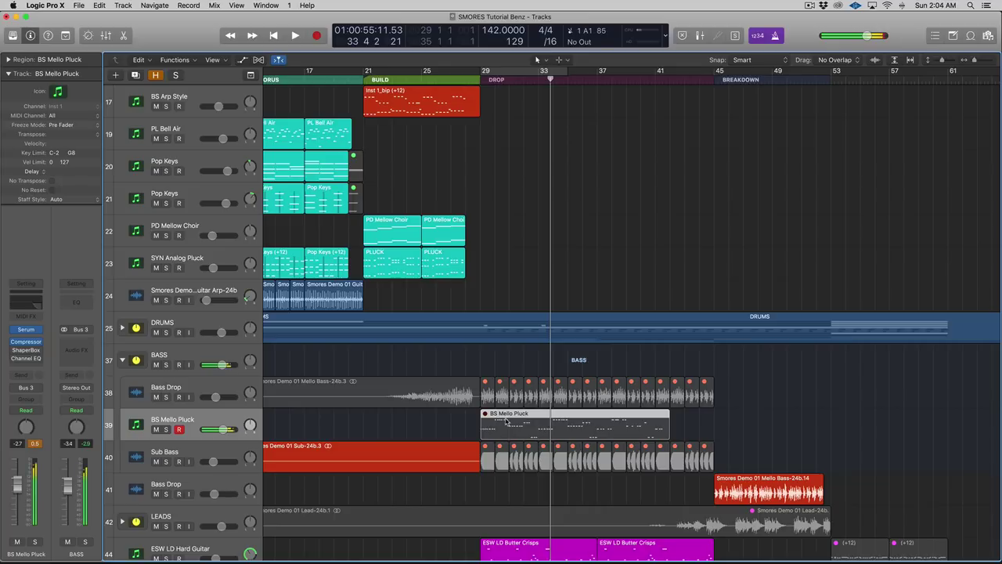
click(498, 423)
drag(495, 377, 715, 398)
key(ctrl+m)
drag(758, 445, 491, 462)
key(ctrl+m)
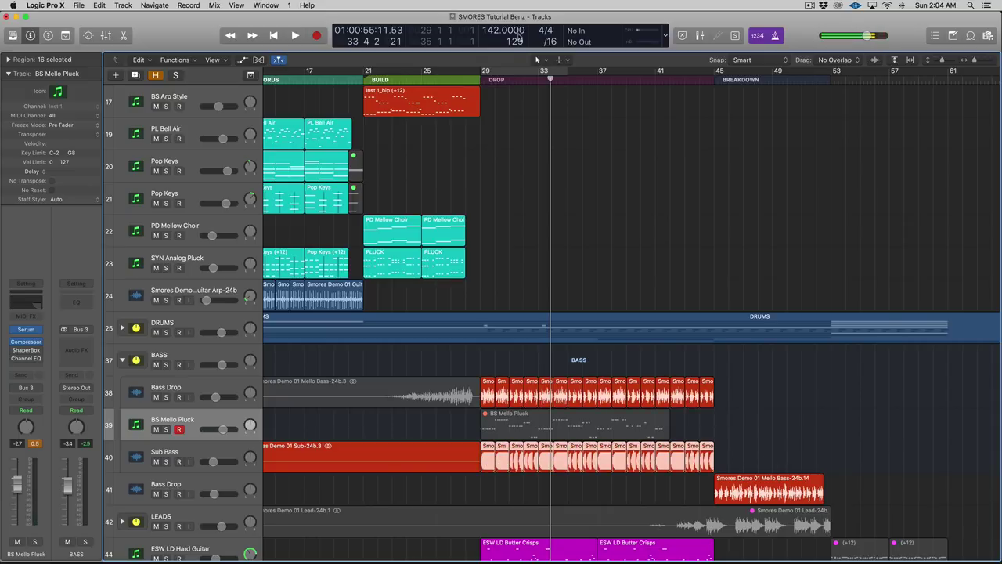
key(shift+Home)
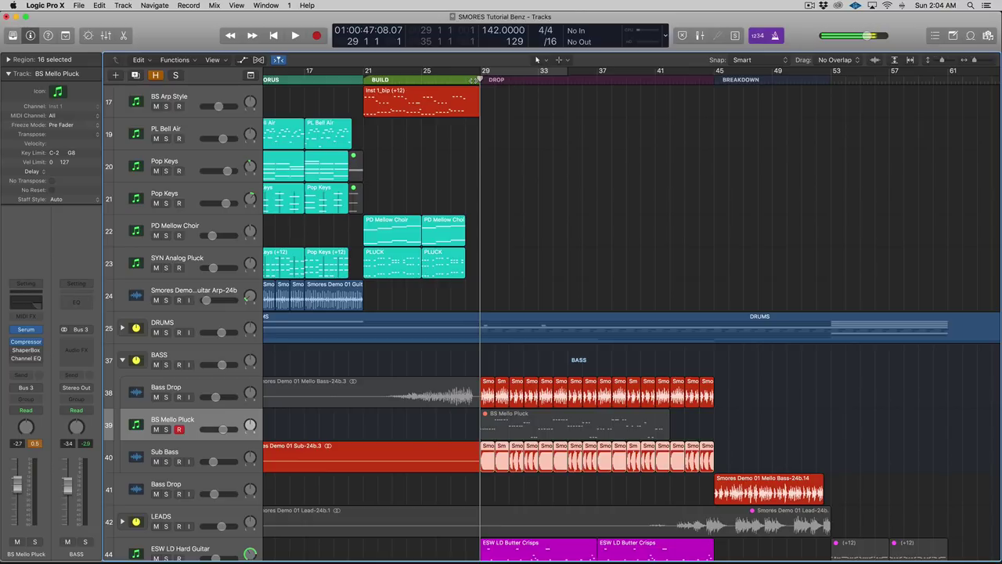
click(486, 364)
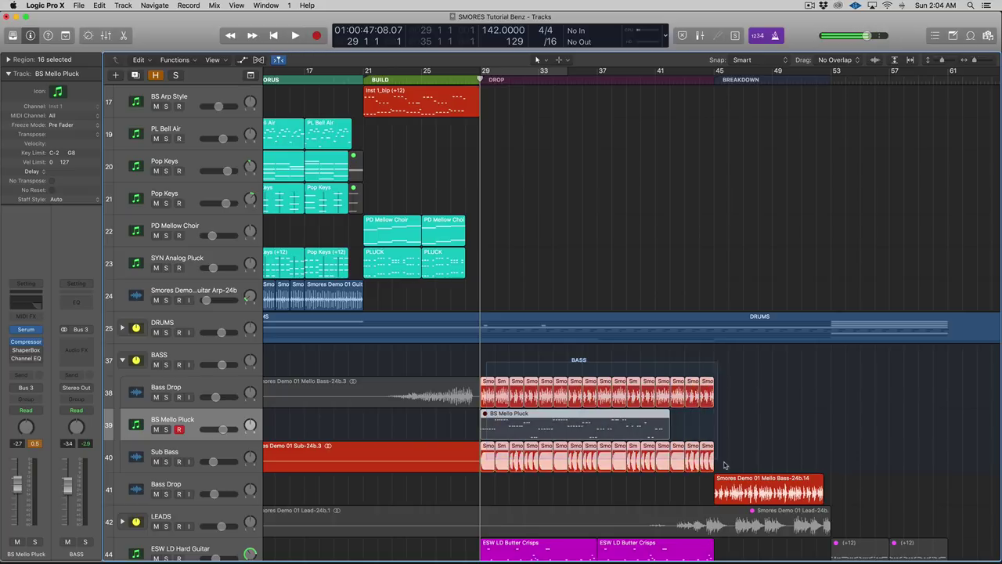
key(space)
key(ctrl+s)
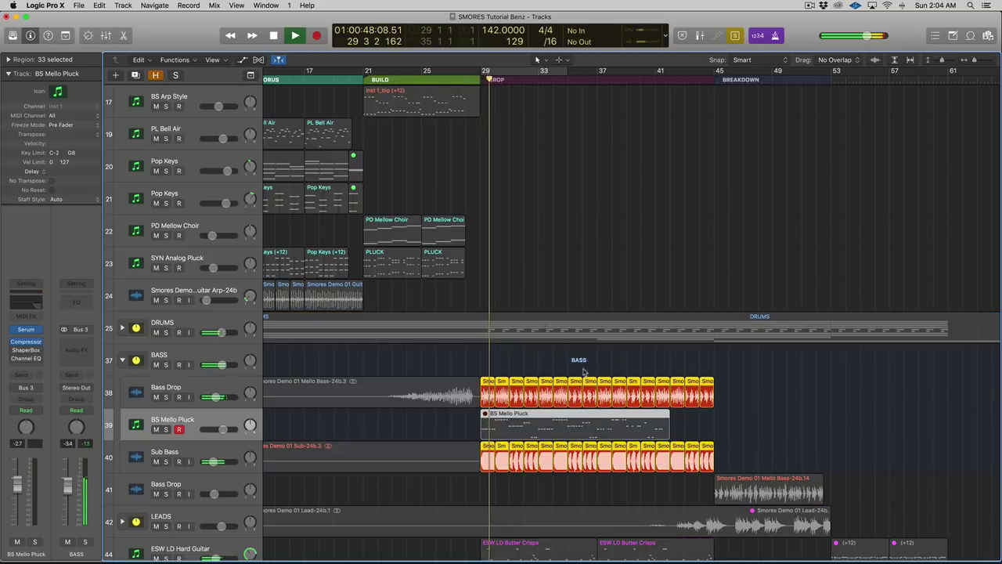
key(super+Right)
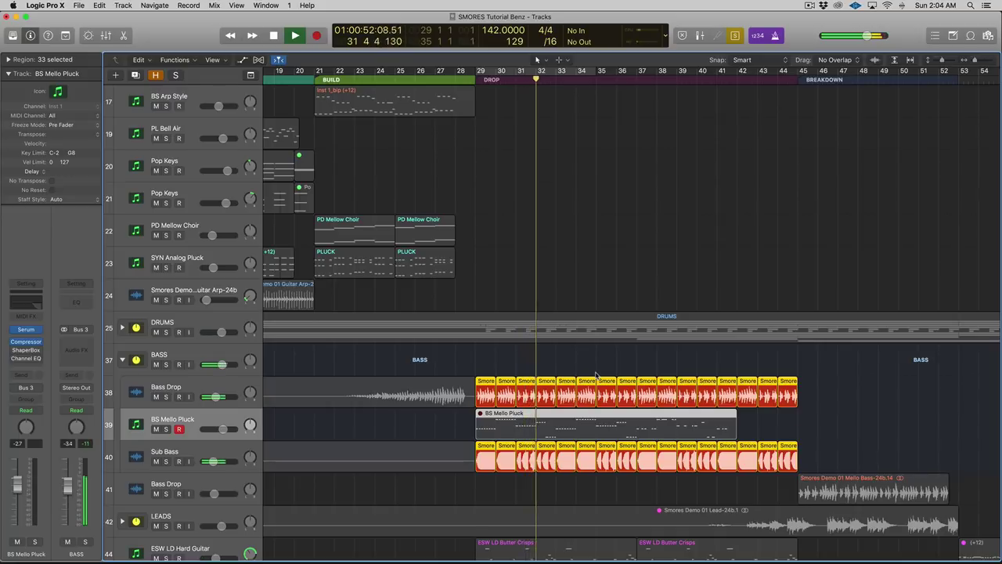
key(space)
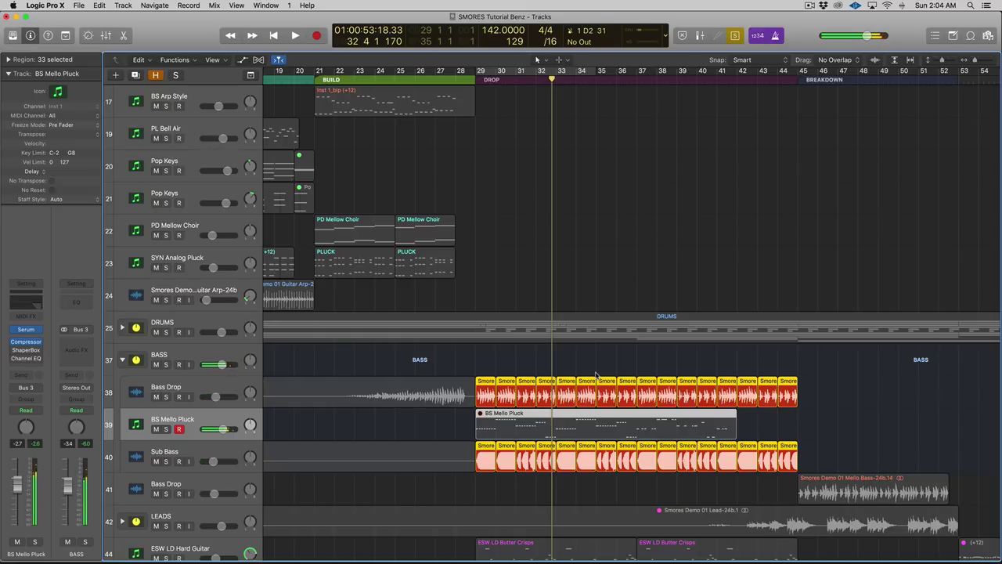
drag(495, 358, 863, 383)
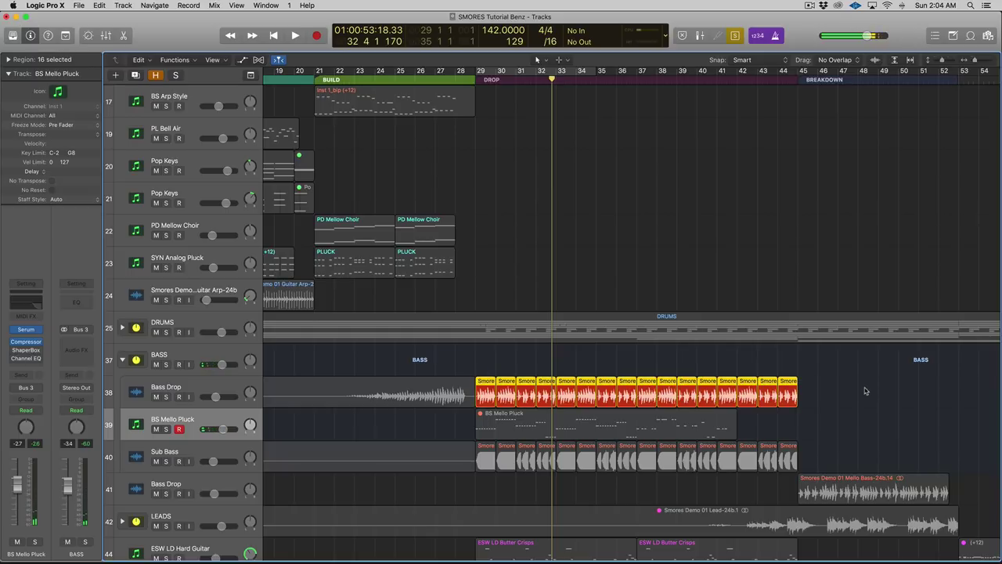
click(866, 390)
drag(842, 463, 476, 463)
click(487, 120)
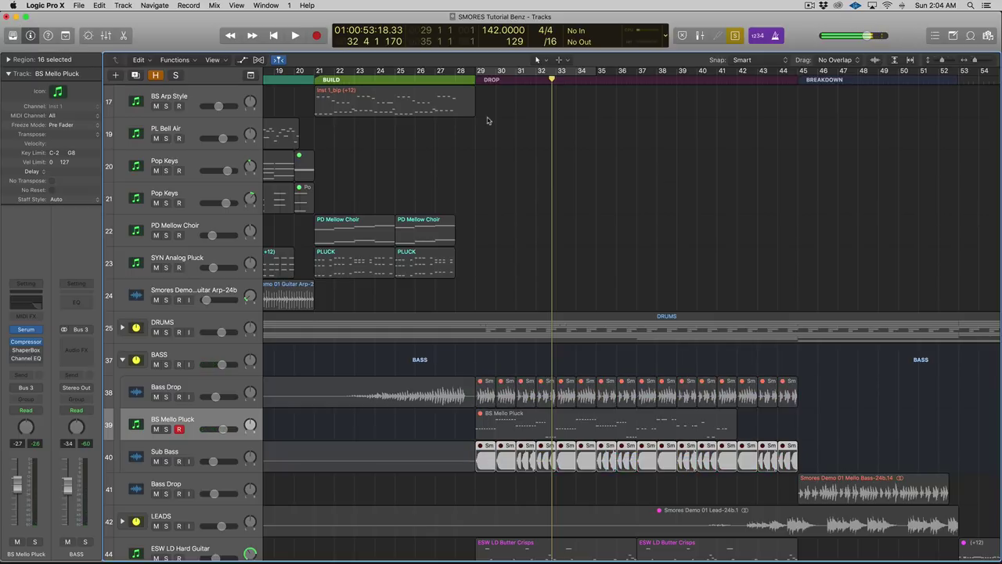
click(474, 81)
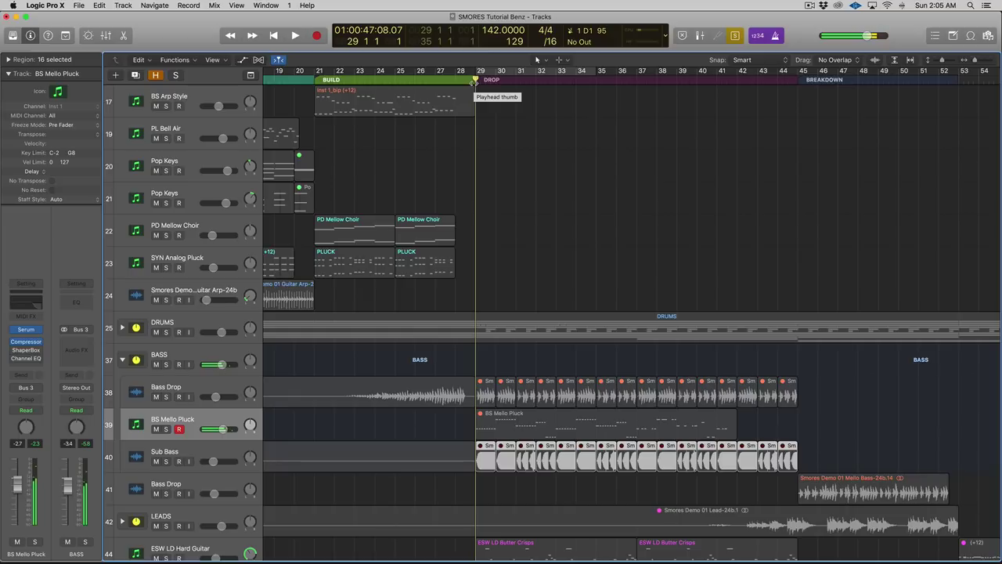
Play the full mix from bar 28 through the drop, then select the 16 Bass Drop slices
key(comma)
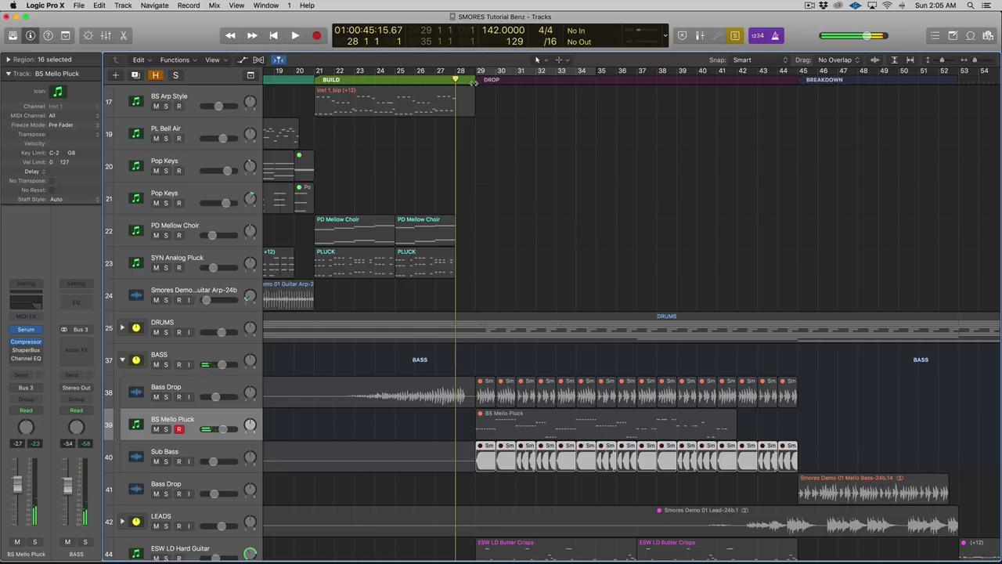
key(space)
key(space)
key(space)
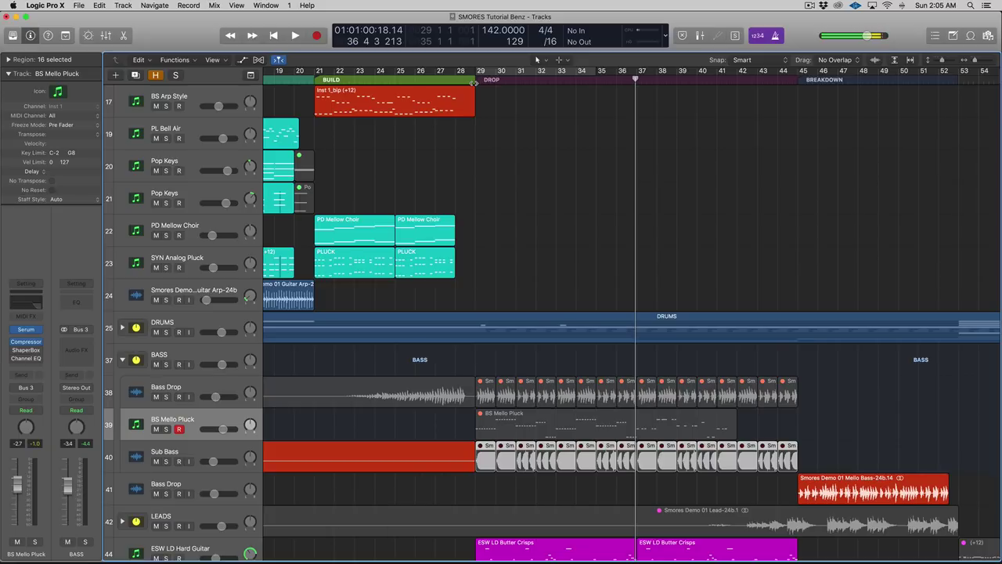
key(comma)
key(comma)
key(comma)
key(comma)
key(comma)
key(comma)
key(comma)
key(comma)
key(comma)
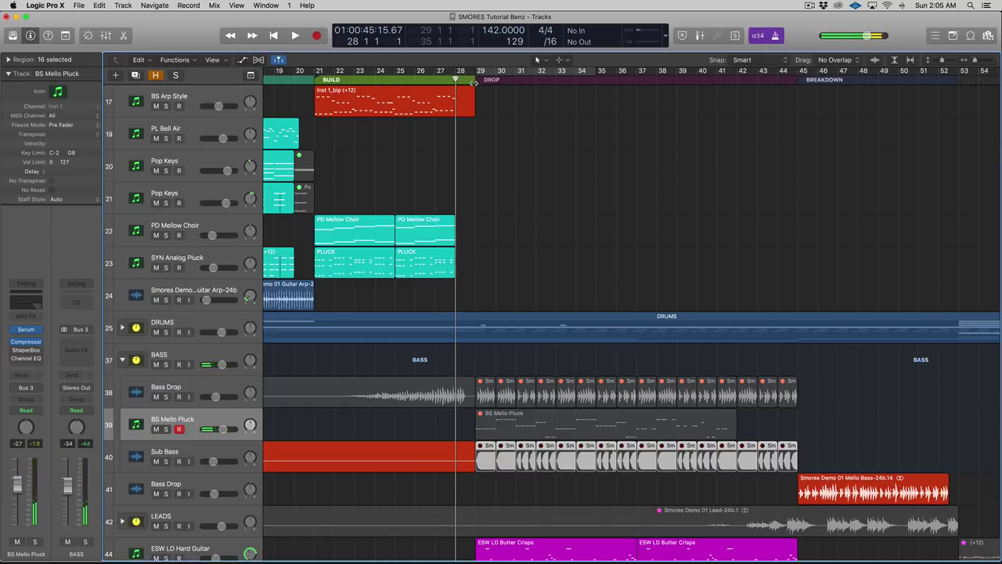
key(space)
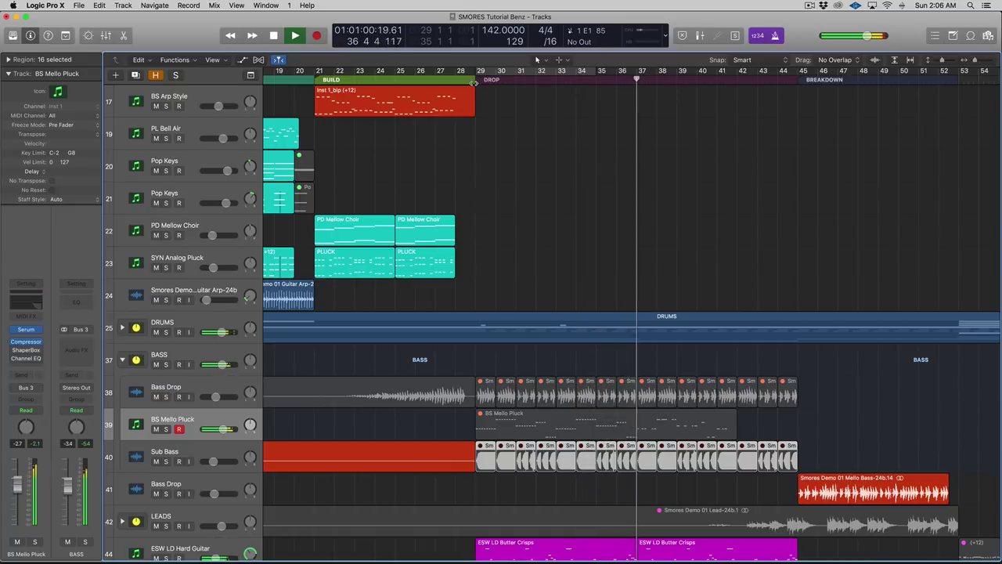
key(space)
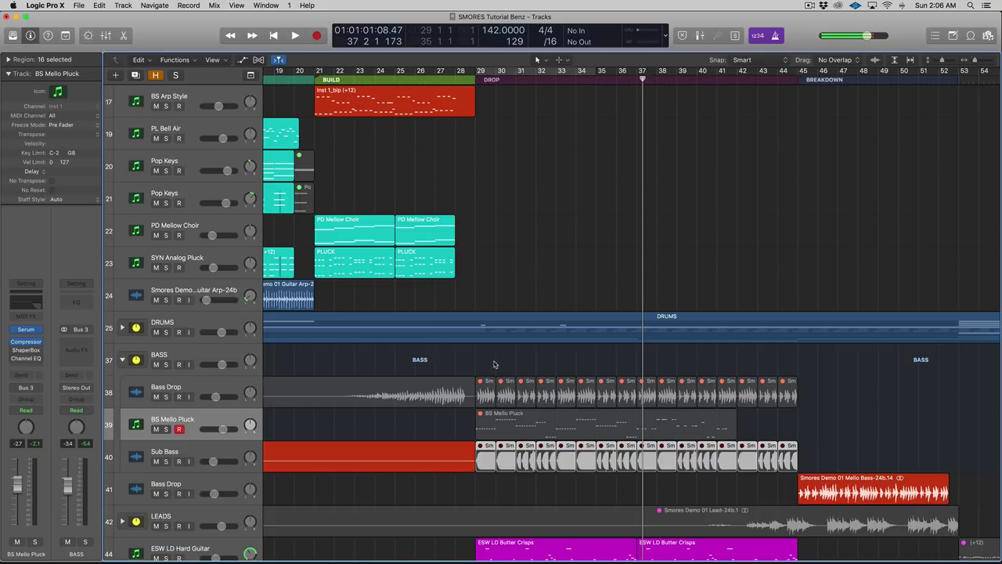
drag(505, 366, 475, 462)
scroll(663, 419, down, 2)
scroll(662, 419, left, 3)
scroll(662, 419, down, 1)
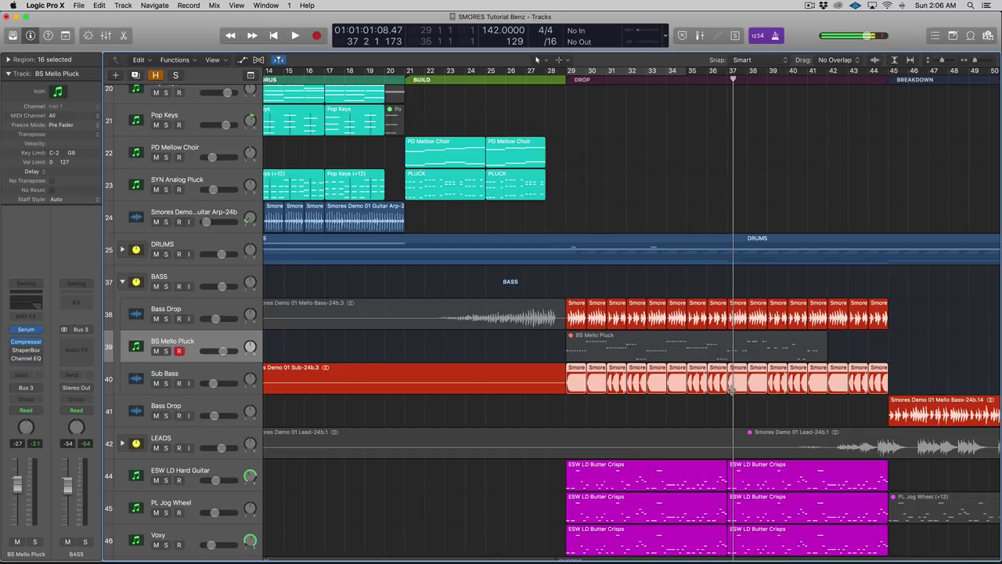
click(571, 80)
scroll(629, 168, up, 4)
scroll(615, 251, up, 5)
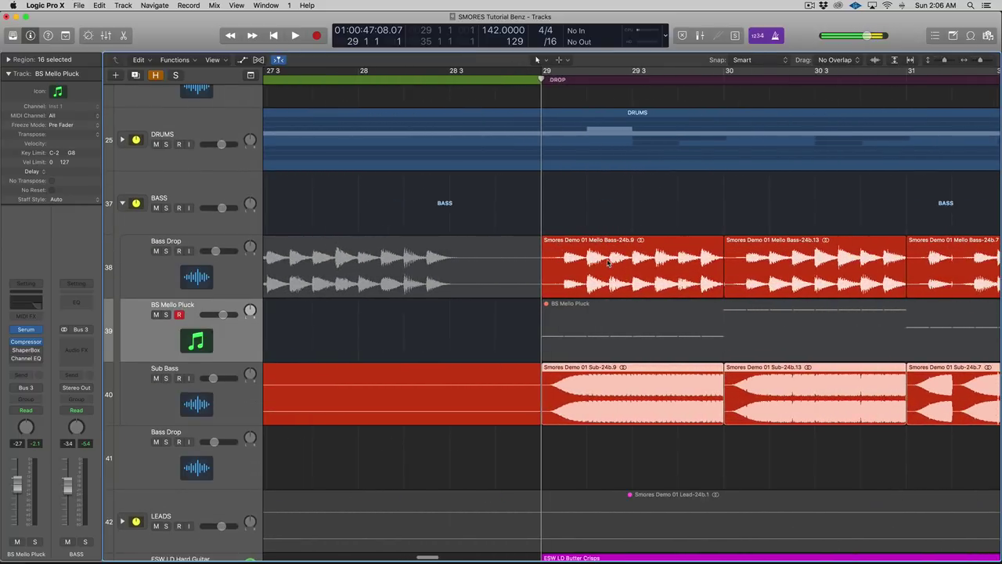
scroll(608, 263, up, 3)
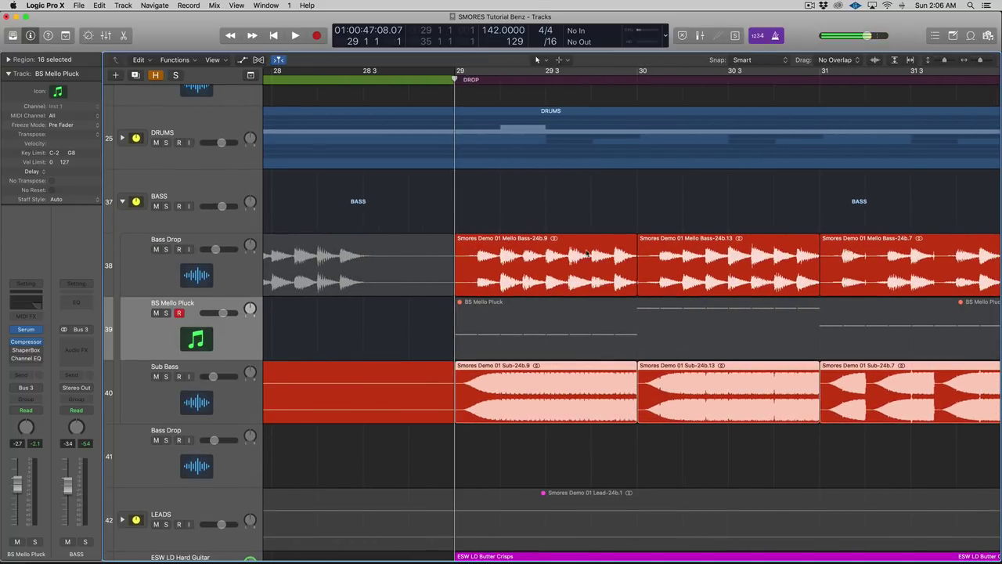
scroll(569, 251, right, 1)
click(535, 259)
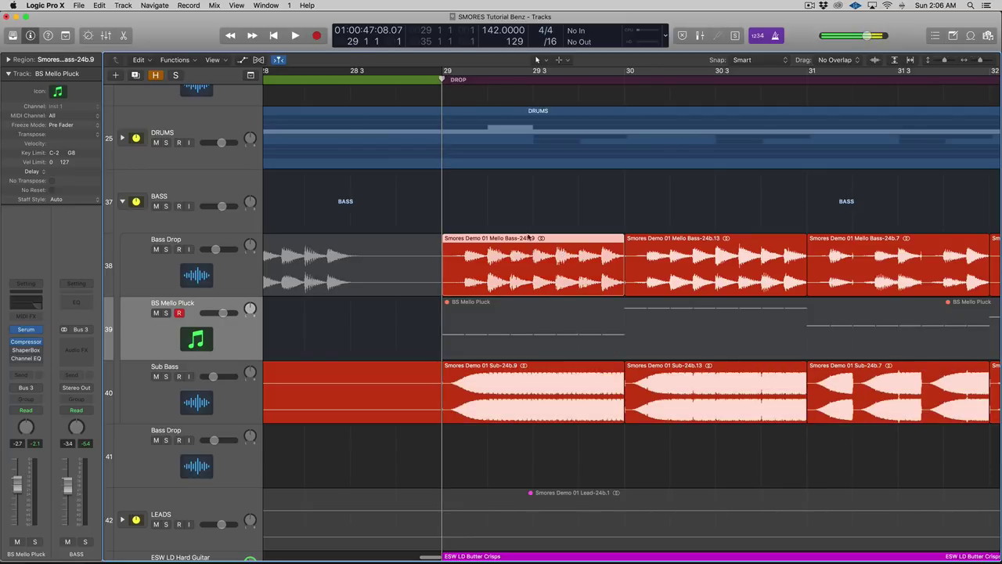
scroll(627, 215, left, 3)
click(722, 213)
key(super+Left)
click(597, 392)
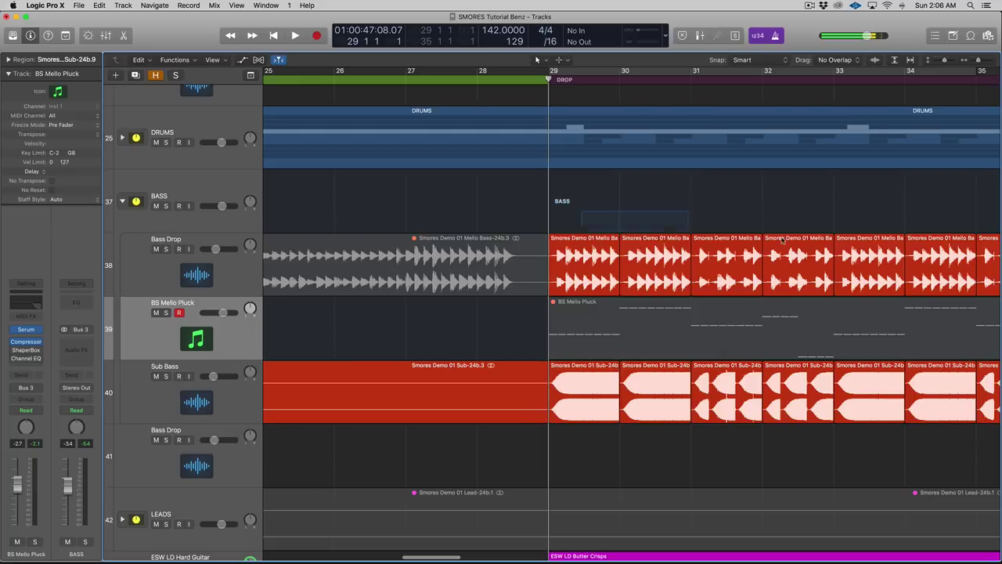
scroll(512, 389, right, 1)
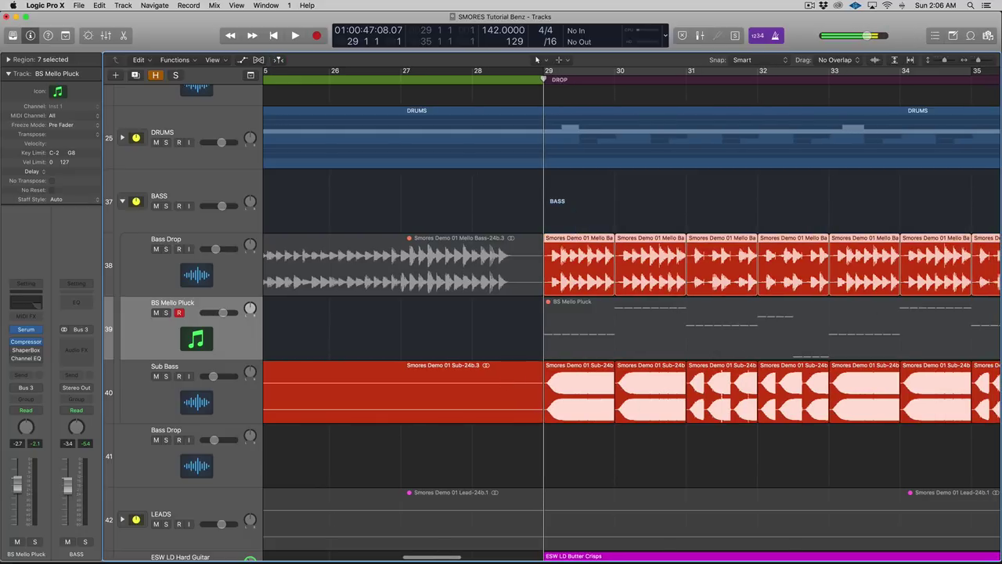
click(26, 329)
click(442, 161)
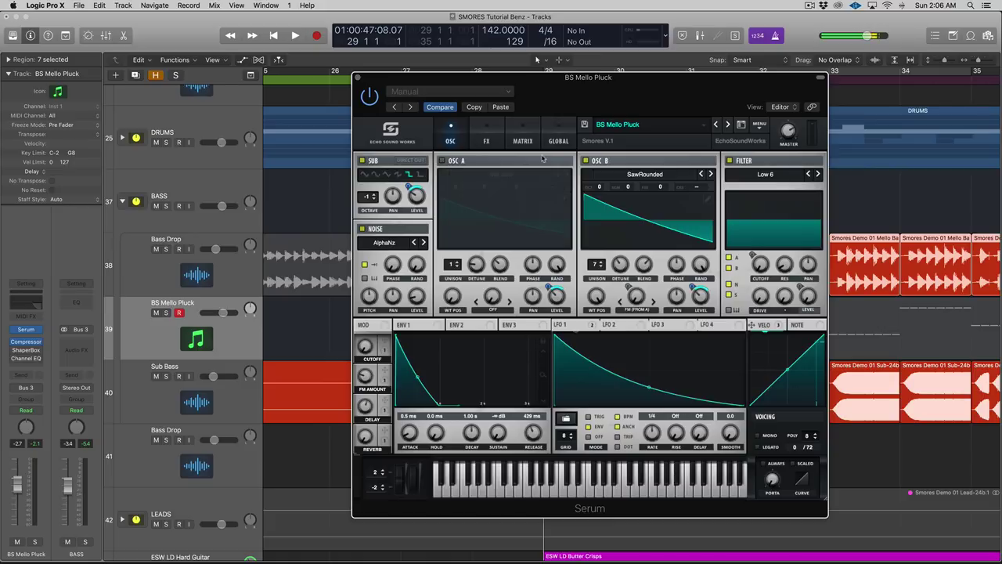
click(586, 161)
click(362, 228)
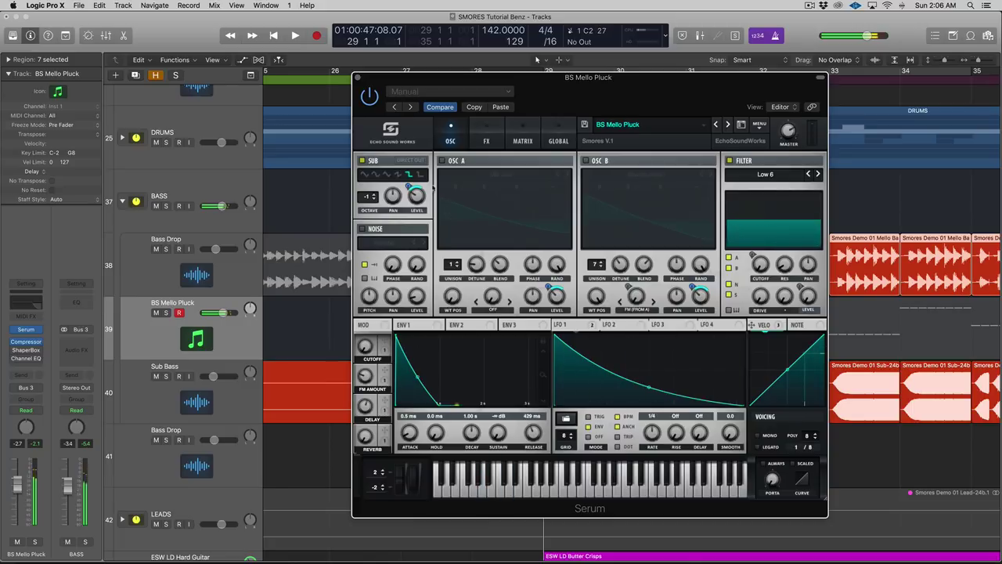
click(442, 161)
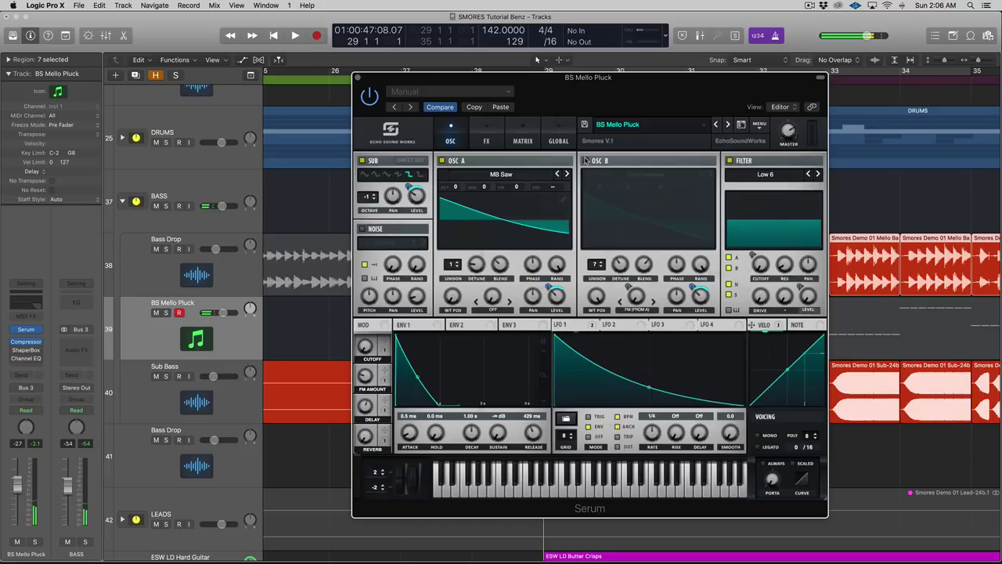
click(586, 161)
click(363, 228)
click(358, 79)
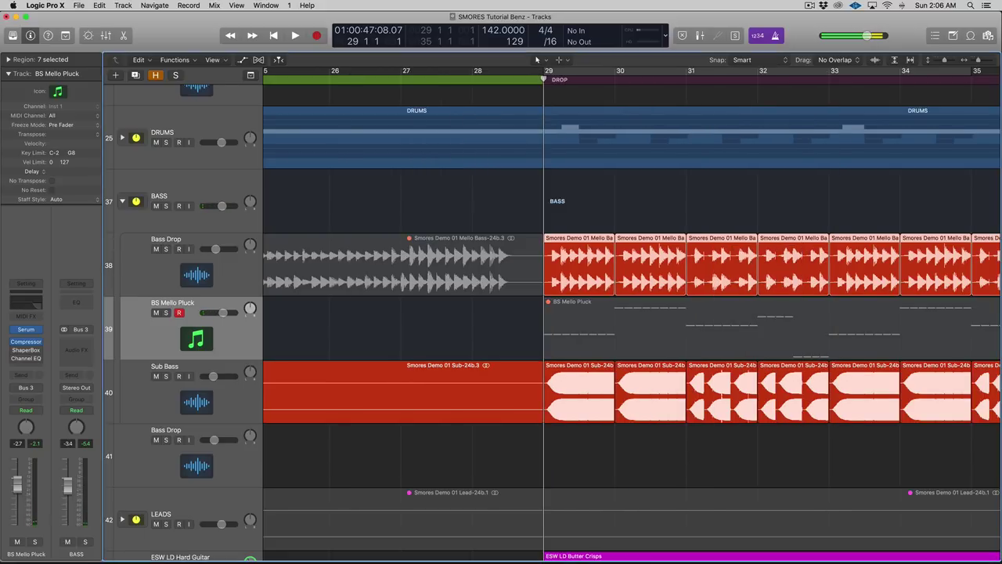
click(600, 396)
key(space)
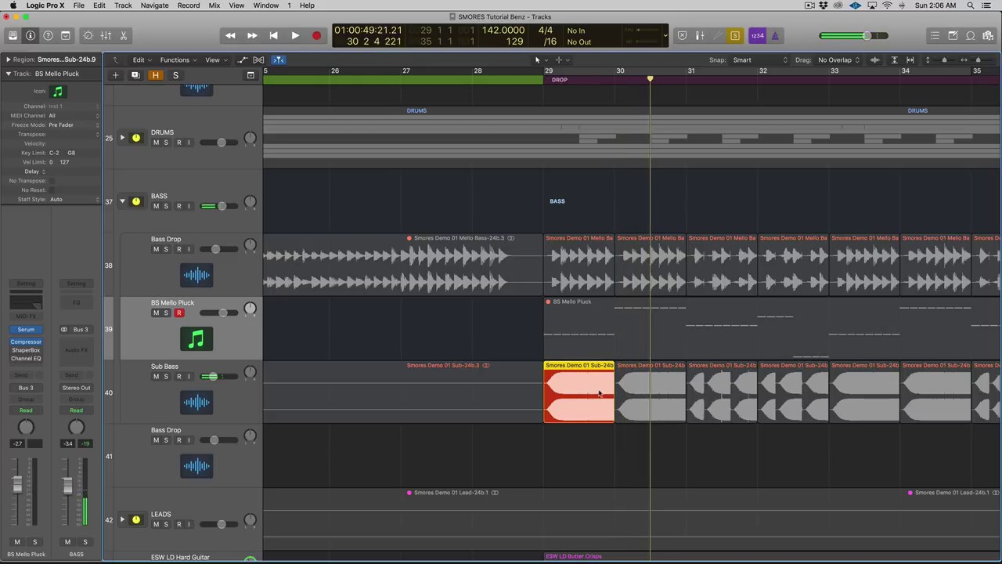
key(ctrl+s)
click(570, 240)
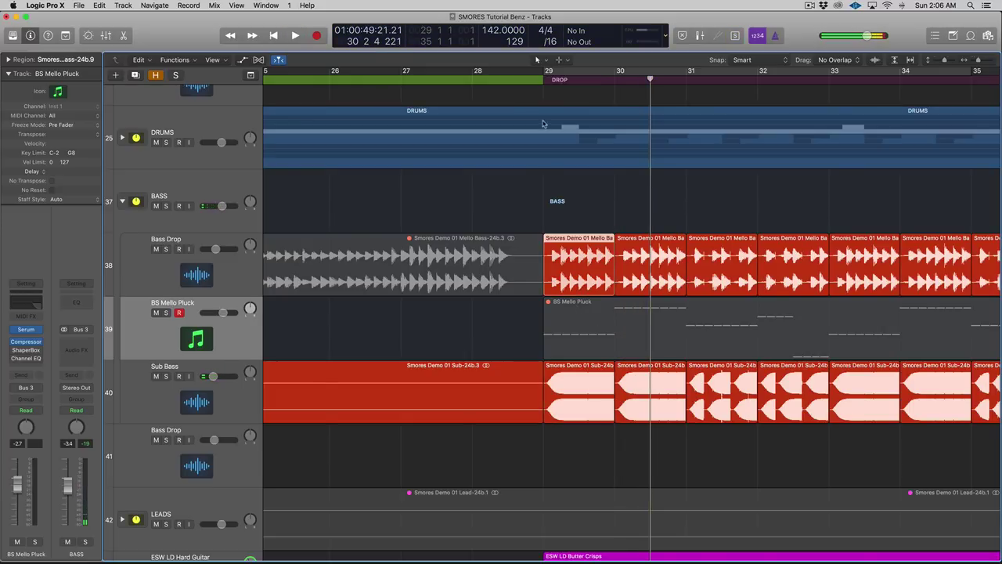
key(space)
key(super+Right)
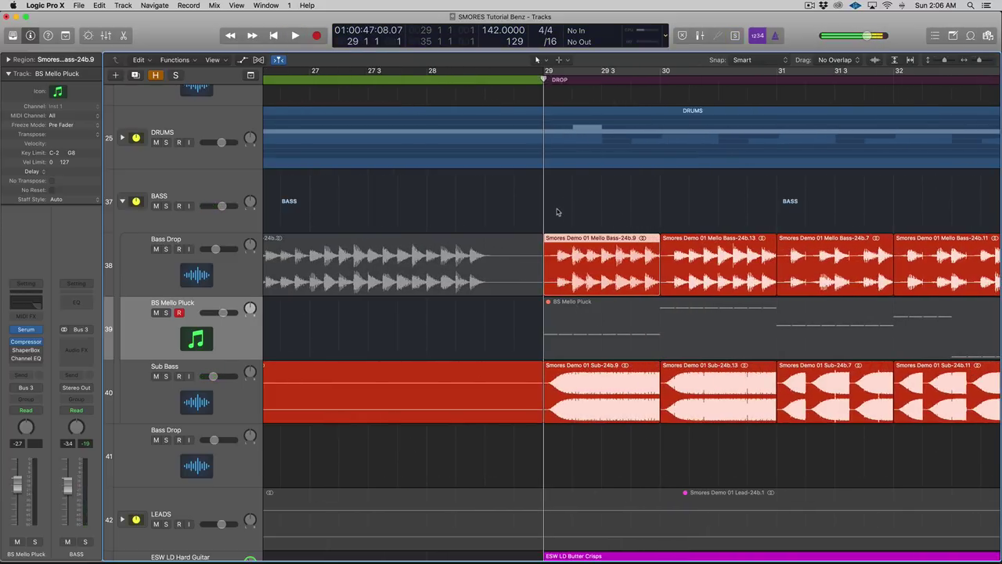
key(space)
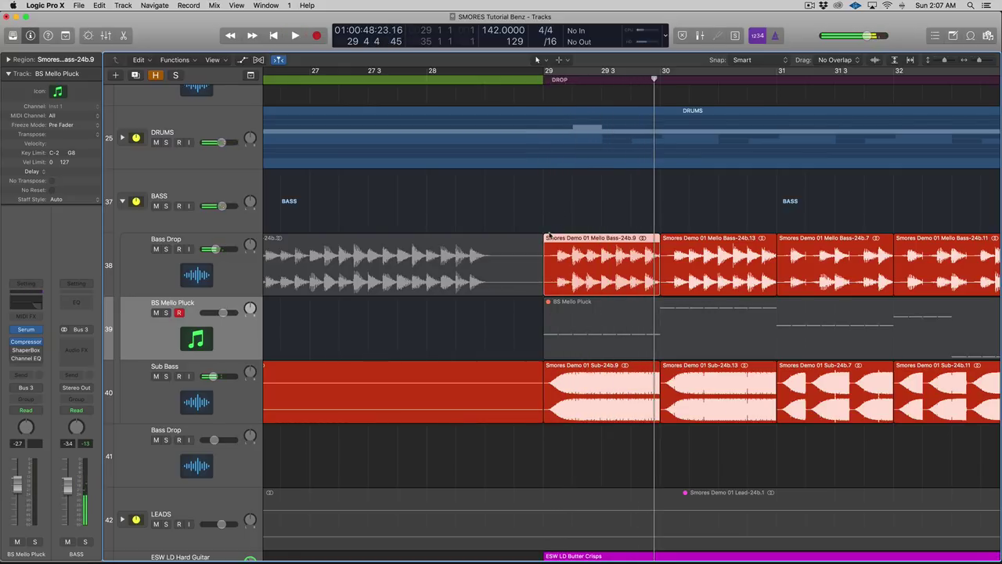
key(space)
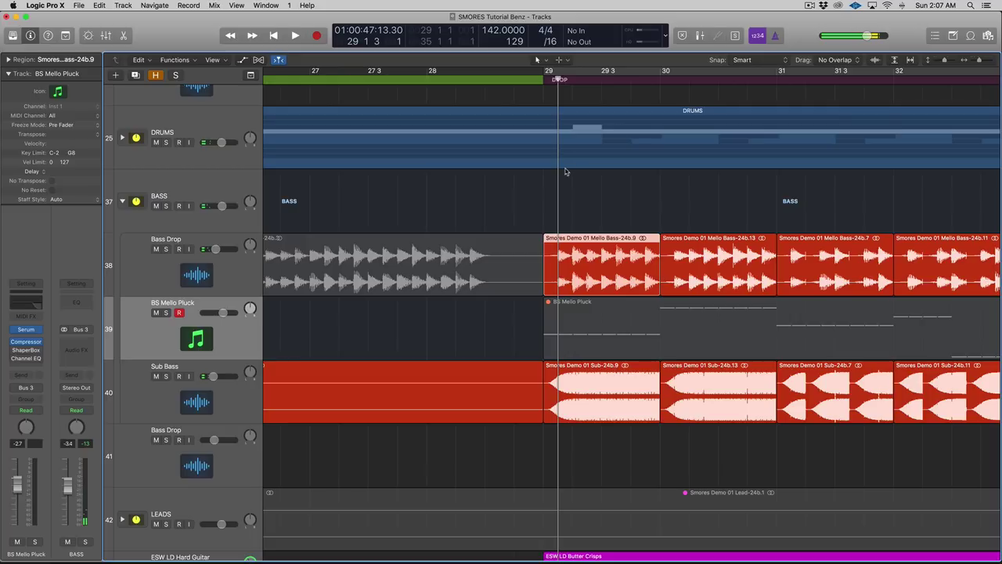
key(super+Right)
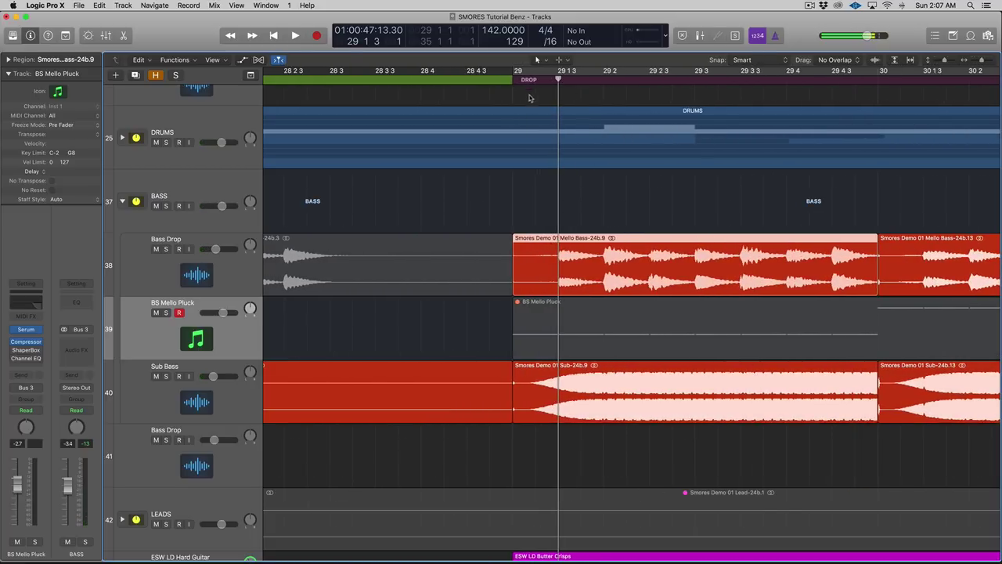
scroll(541, 196, up, 1)
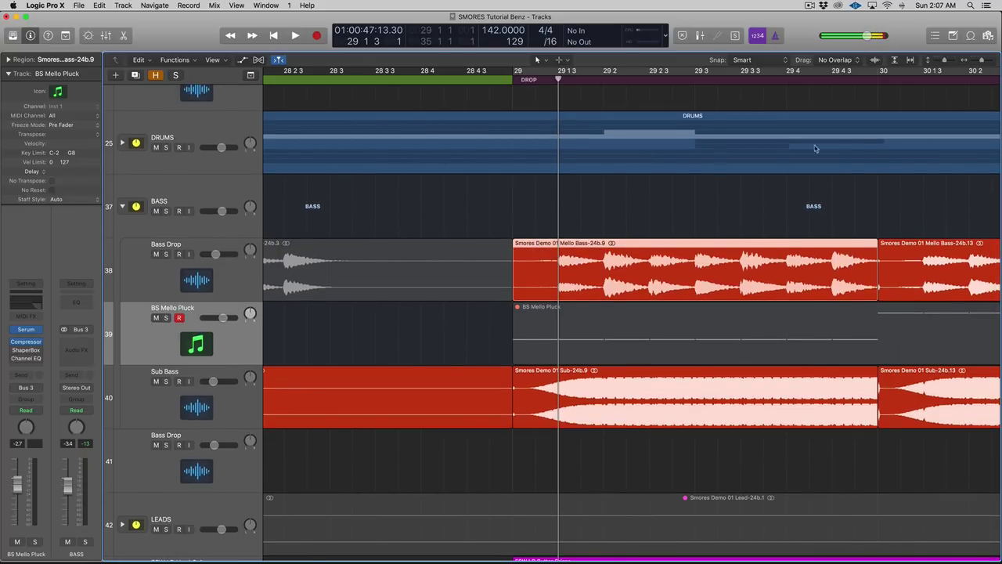
Draw short fade-ins at the starts of the Mello Bass-24b.13 and Mello Bass-24b.9 regions
click(894, 262)
key(t)
key(i)
drag(880, 271, 896, 270)
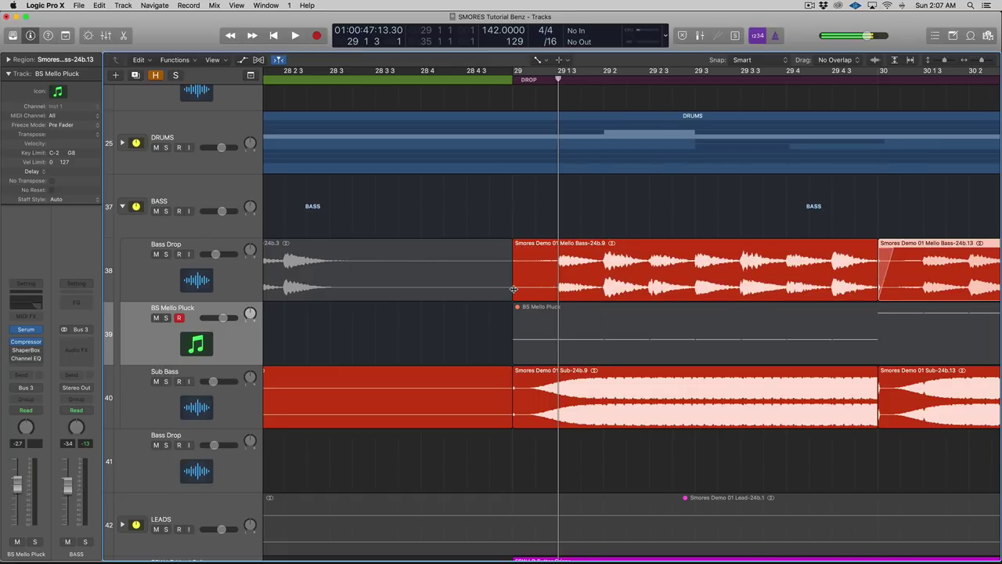
drag(513, 289, 523, 284)
Audition the bass region soloed, then select BS Mello Pluck and open its Compressor
key(shift+space)
key(ctrl+s)
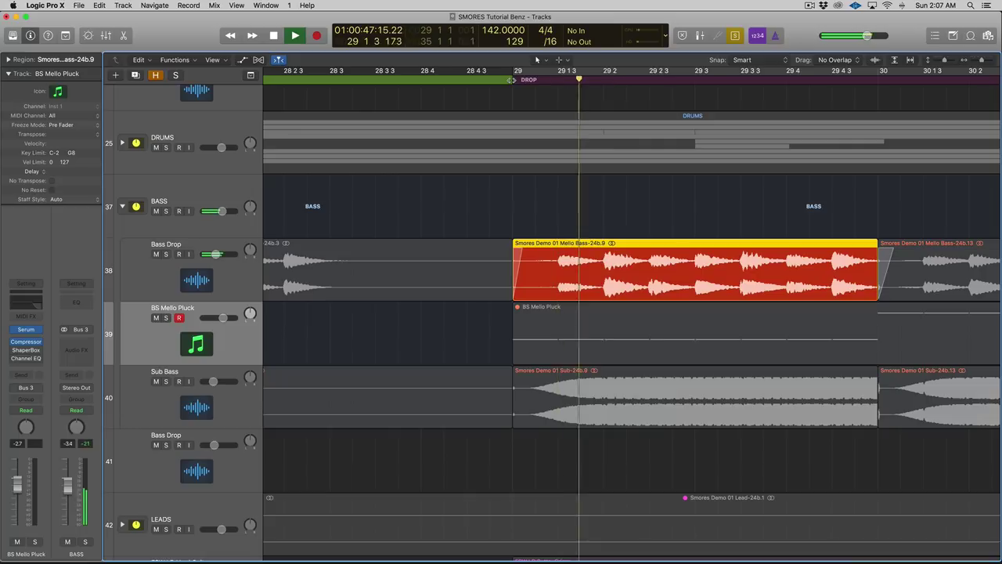
key(ctrl+s)
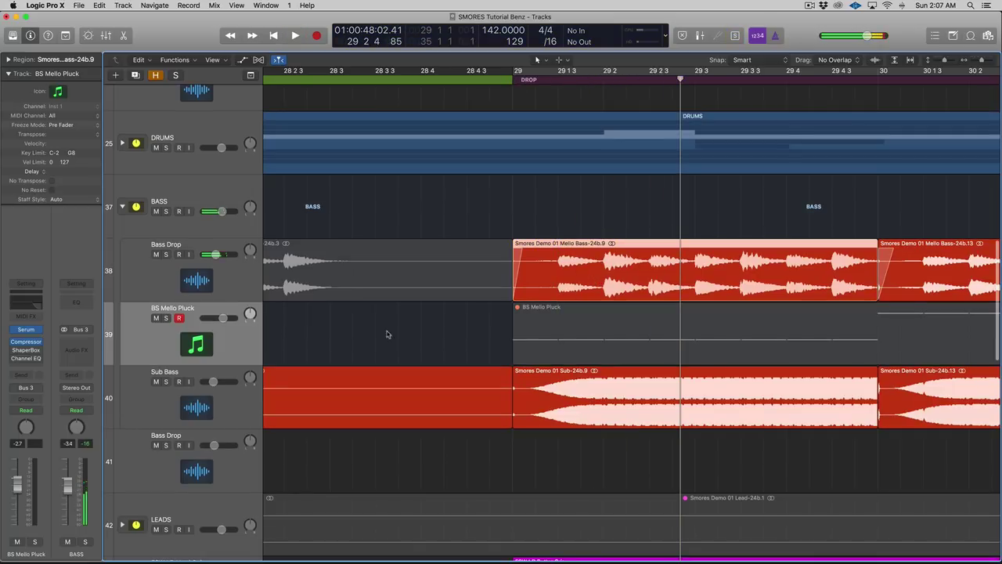
click(225, 279)
click(231, 348)
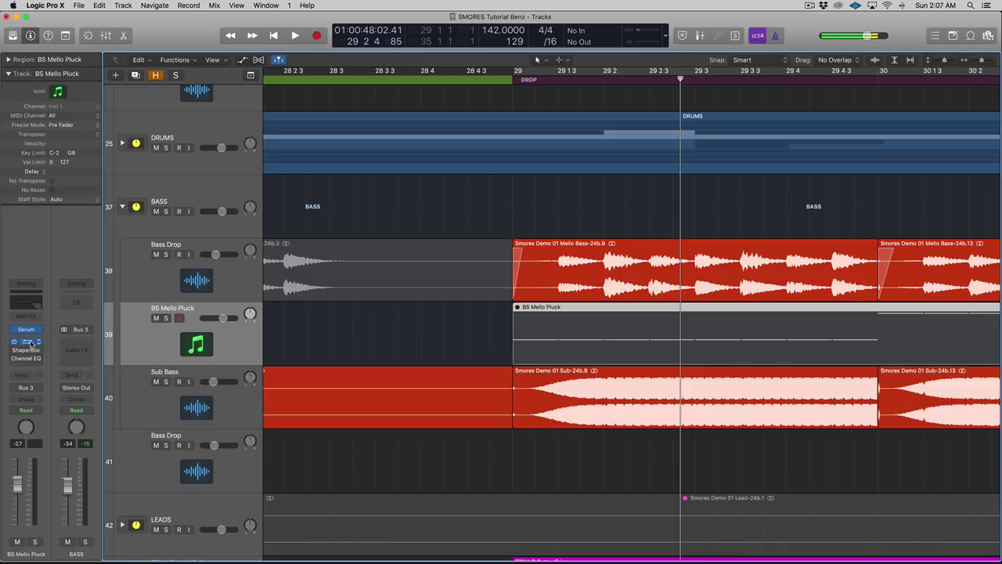
click(27, 344)
Mute the first Bass Drop and first Sub Bass regions of the drop
drag(33, 45, 751, 108)
scroll(579, 235, down, 5)
scroll(739, 137, down, 2)
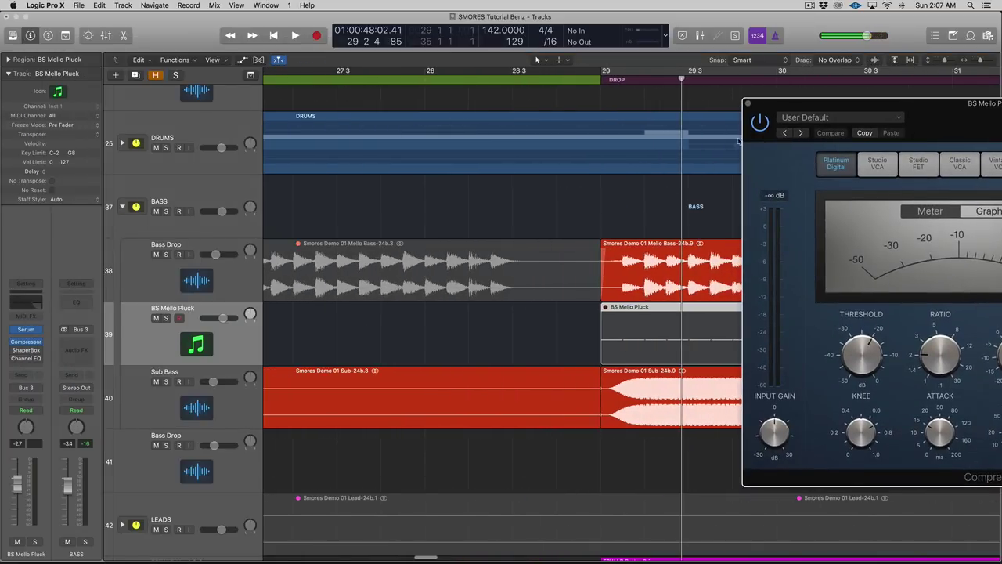
click(638, 329)
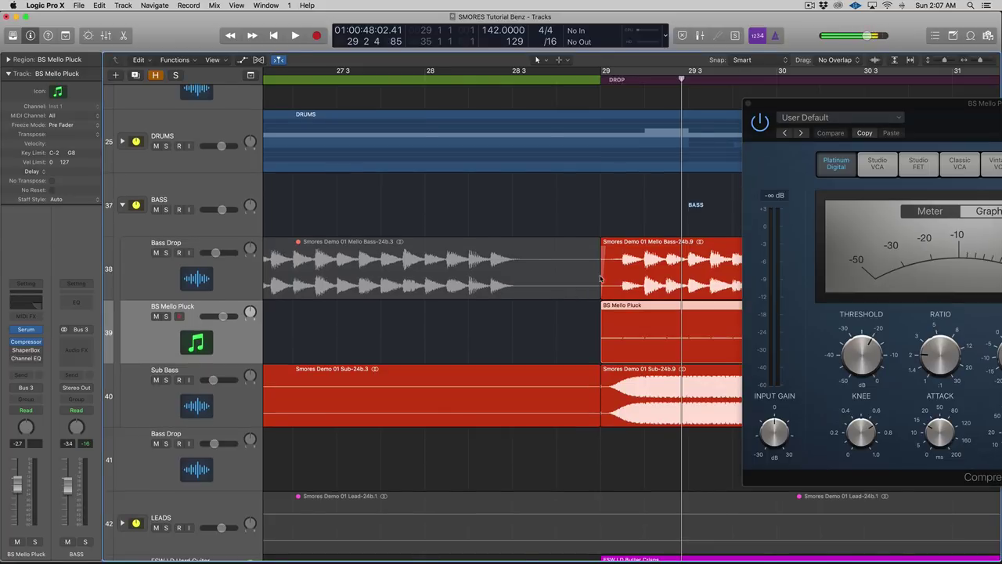
click(629, 284)
key(ctrl+m)
click(658, 365)
key(ctrl+m)
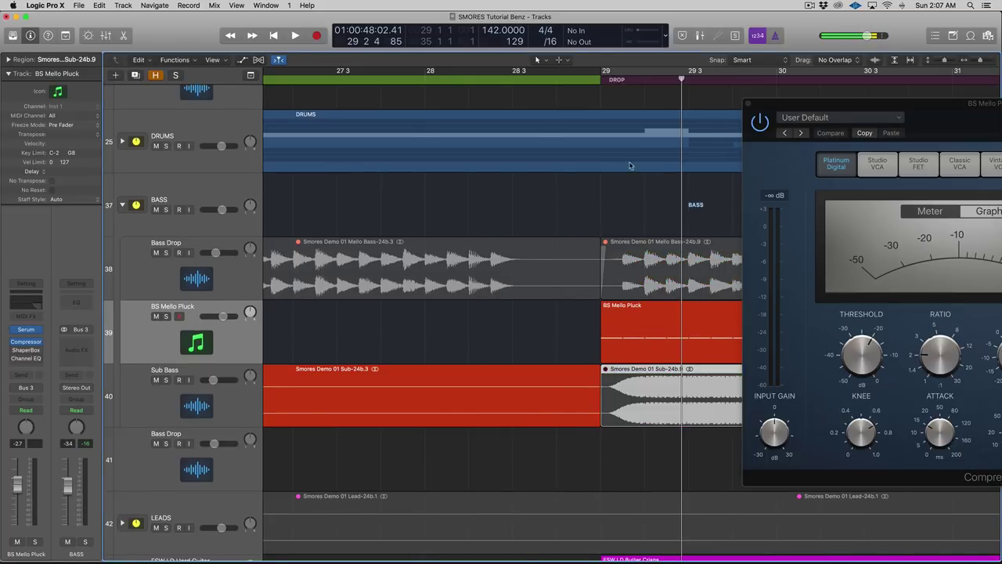
After a looped listen from bar 29, mute the second Bass Drop and Sub Bass regions
double_click(610, 72)
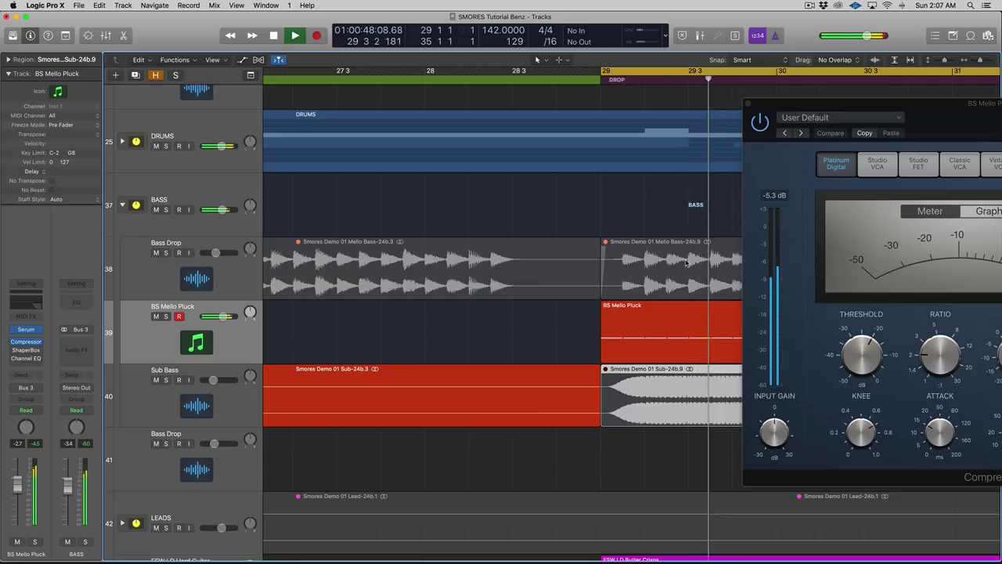
key(space)
key(super+Left)
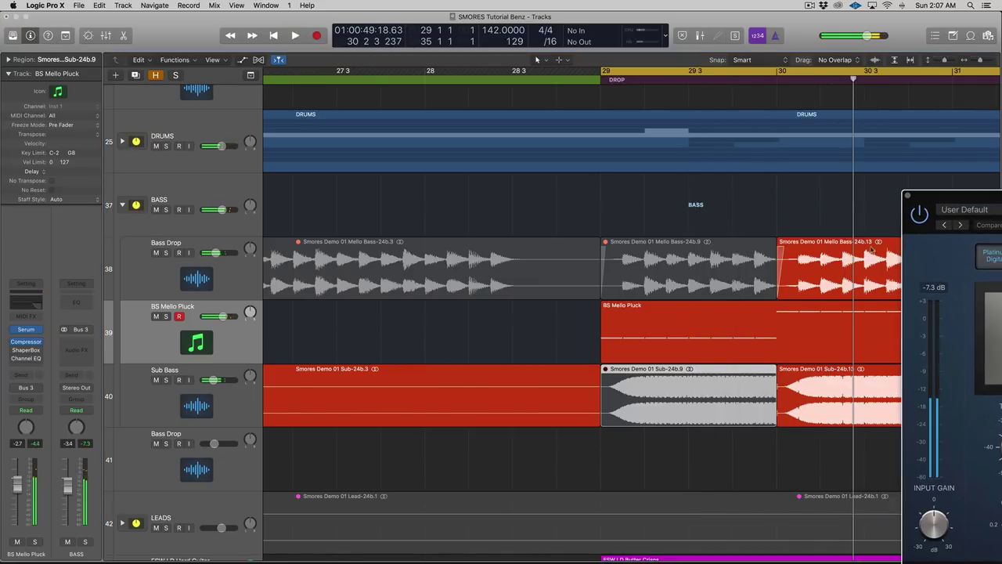
click(791, 269)
key(ctrl+m)
click(810, 407)
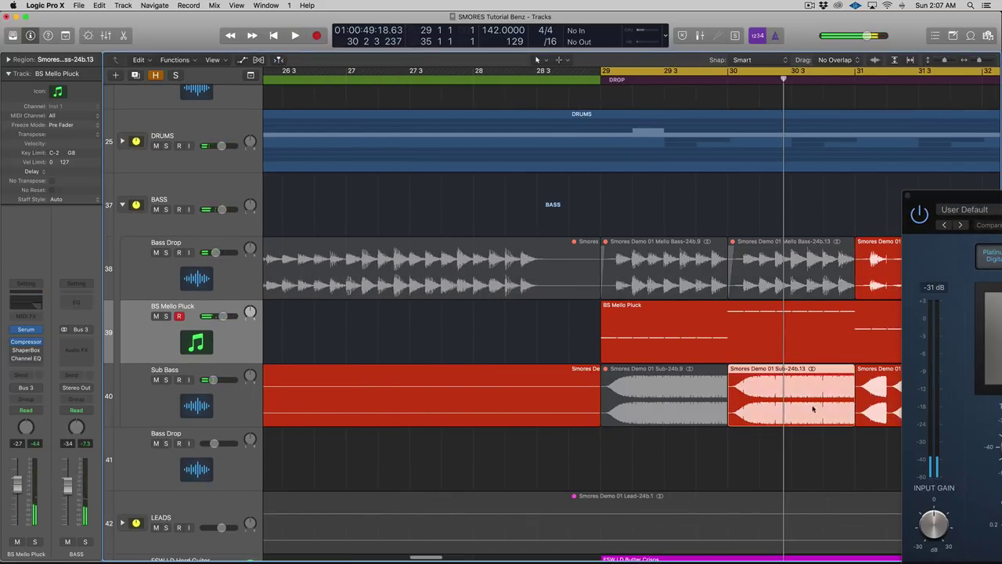
key(ctrl+m)
Close the BS Mello Pluck compressor window and play the pluck from bar 29
click(709, 336)
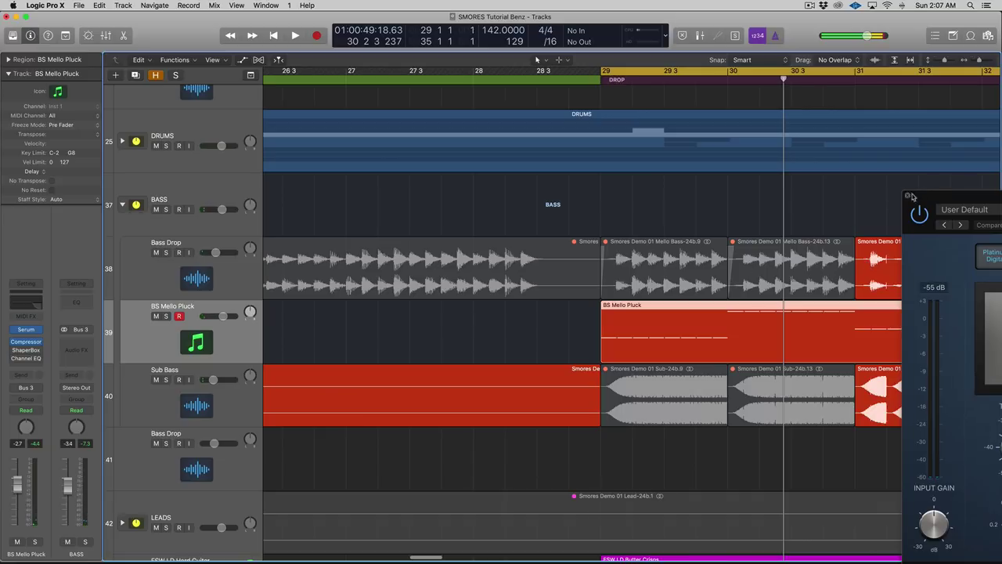
drag(918, 196, 132, 106)
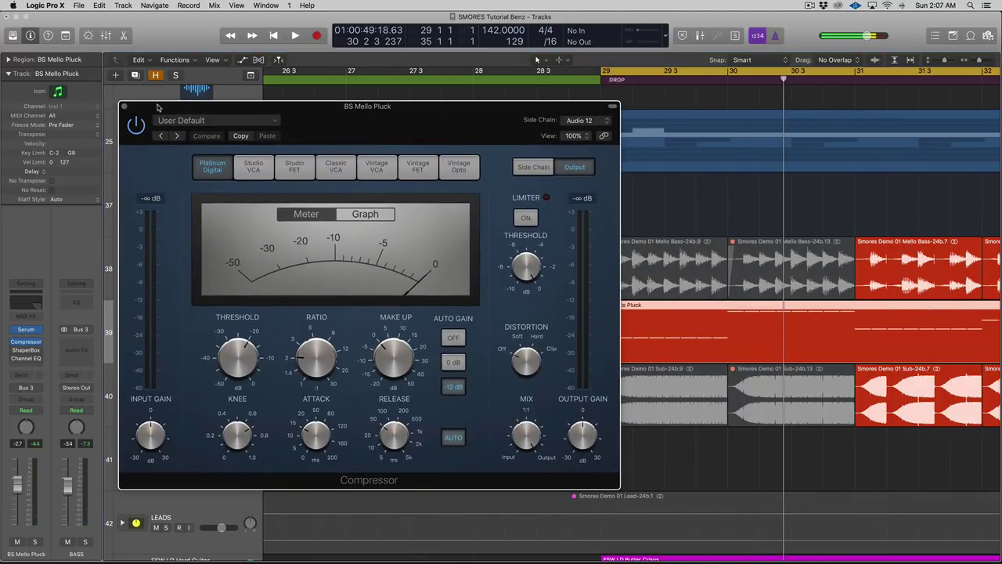
click(124, 106)
key(shift+space)
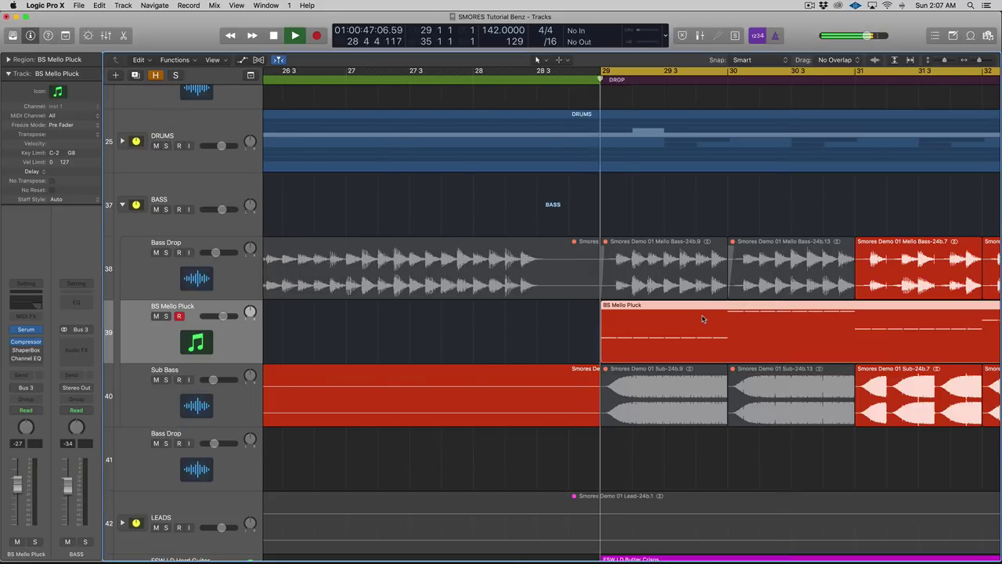
Open the BS Mello Pluck notes in the Piano Roll and check its ShaperBox volume shape
double_click(621, 341)
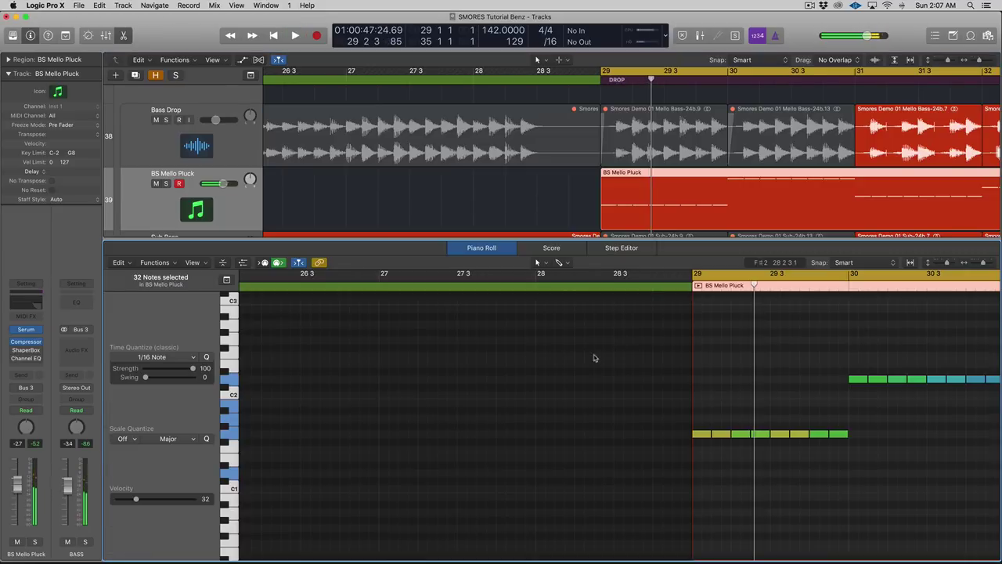
key(space)
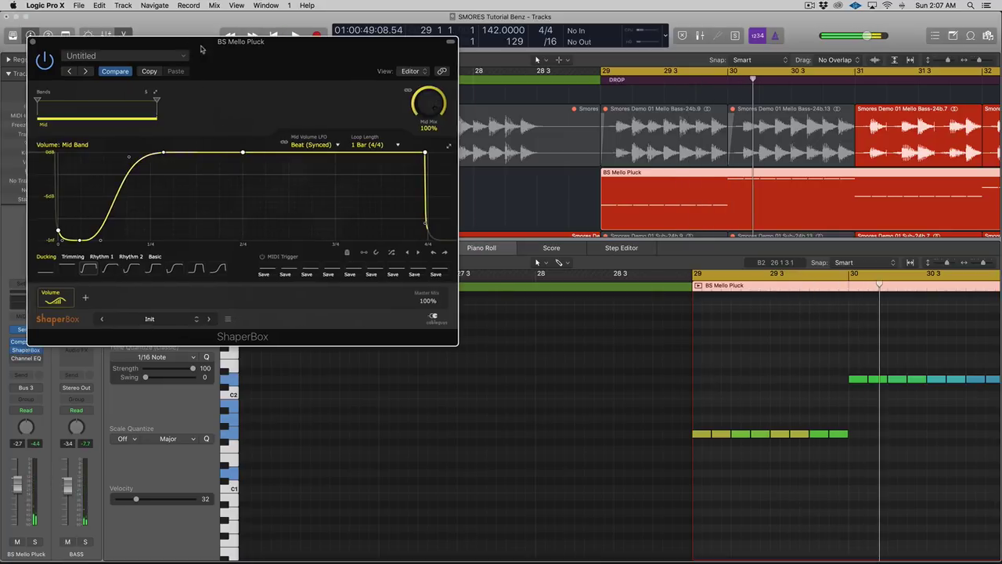
drag(201, 43, 336, 64)
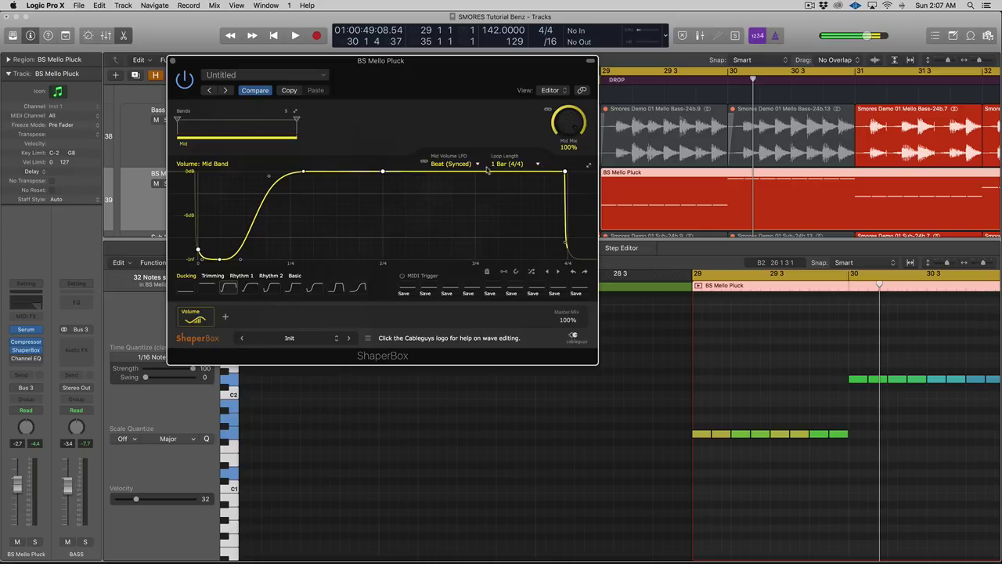
click(174, 61)
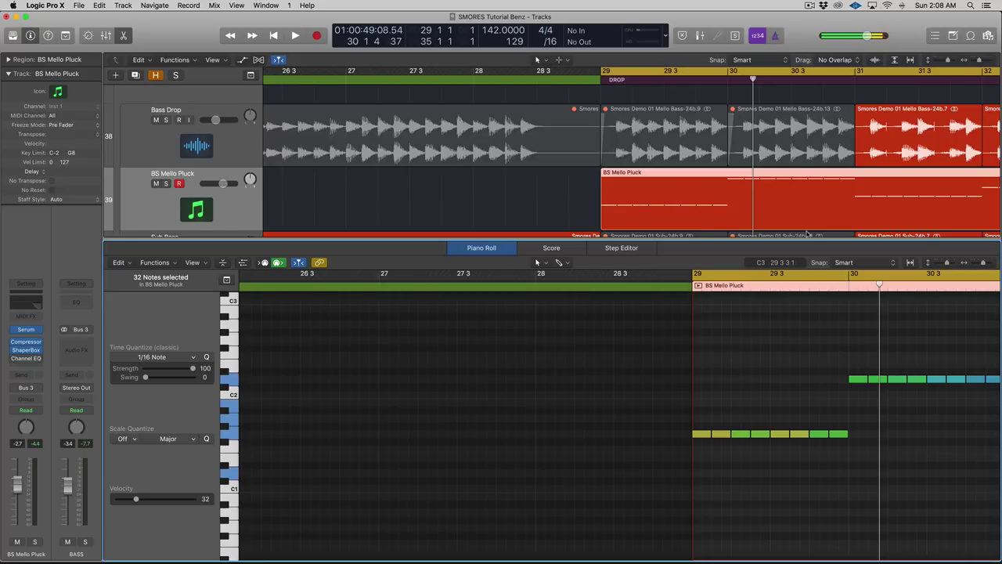
Audition the soloed pluck from bar 29, then mute the BS Mello Pluck region
key(ctrl+s)
key(shift+space)
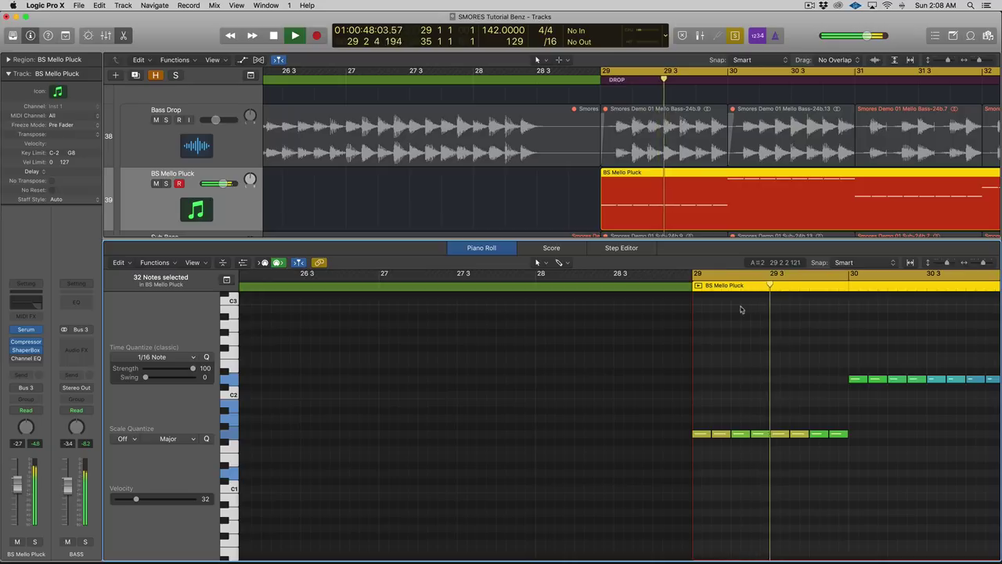
key(ctrl+s)
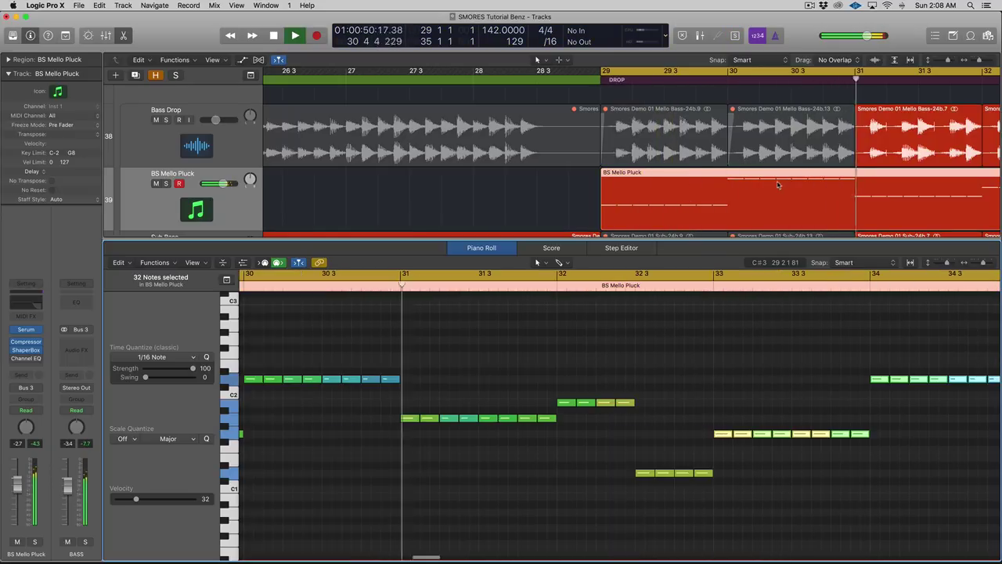
key(ctrl+m)
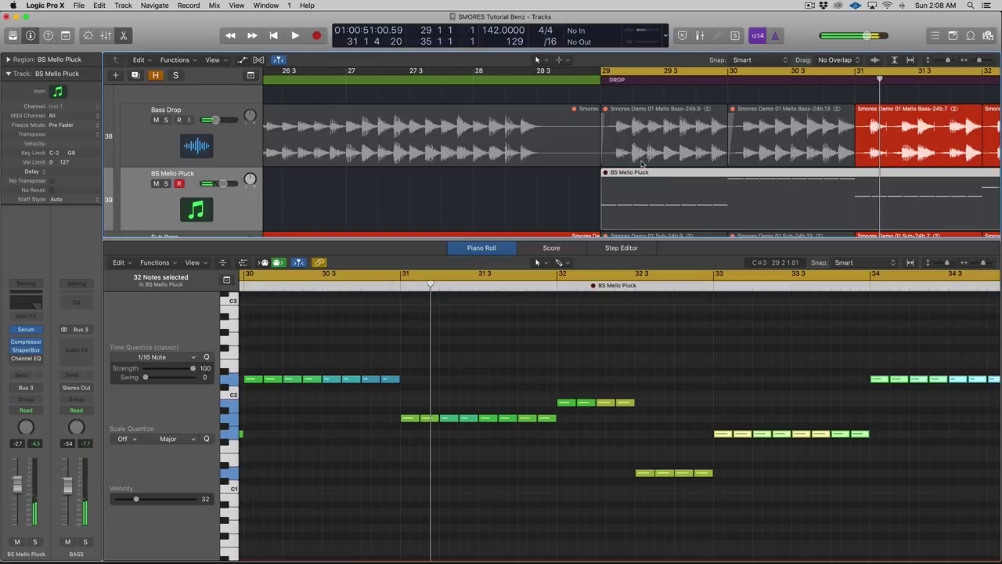
Unmute the Bass Drop region at bar 29, show the Mixer, and select the bar 30 region
click(636, 144)
key(ctrl+m)
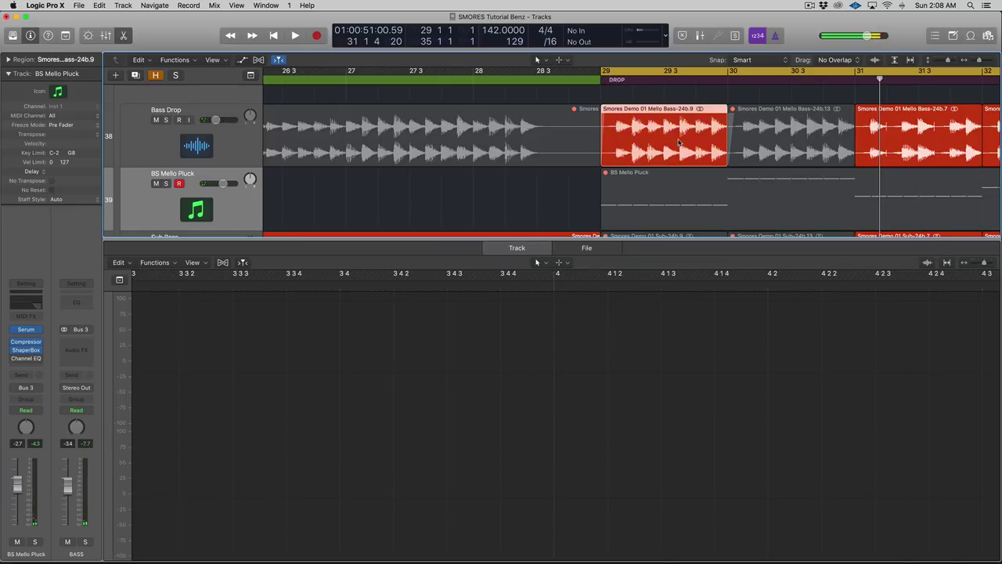
key(x)
click(743, 132)
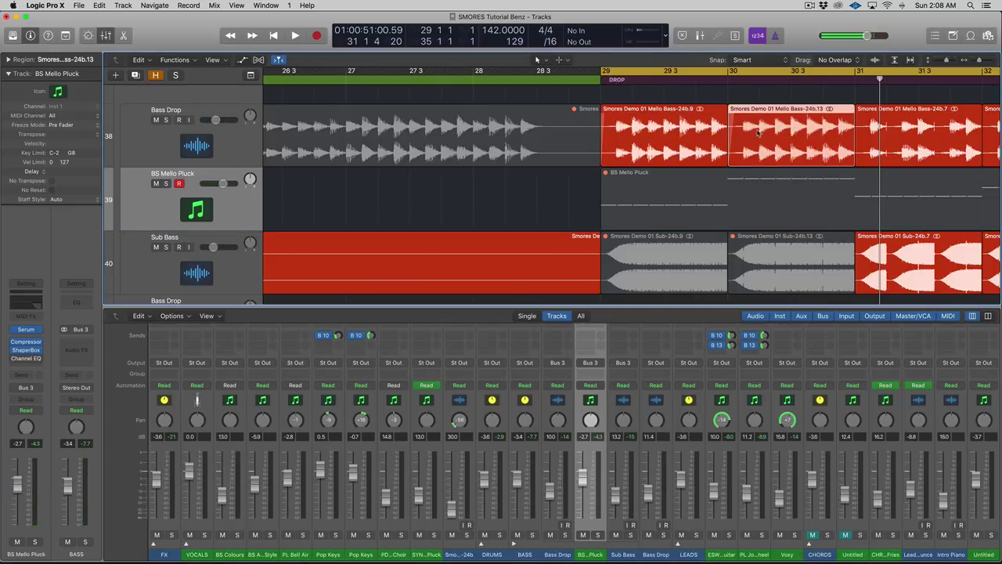
key(t)
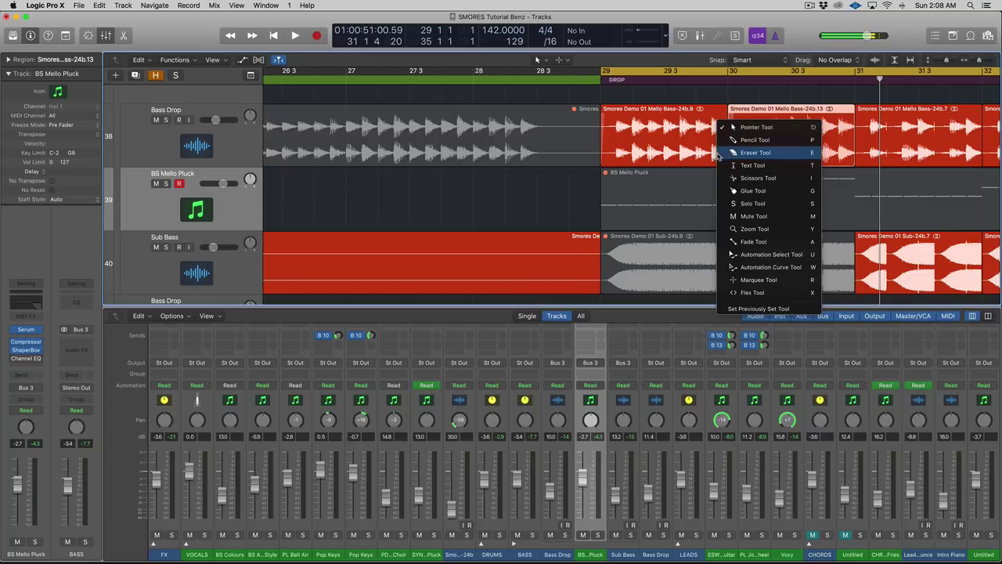
key(Escape)
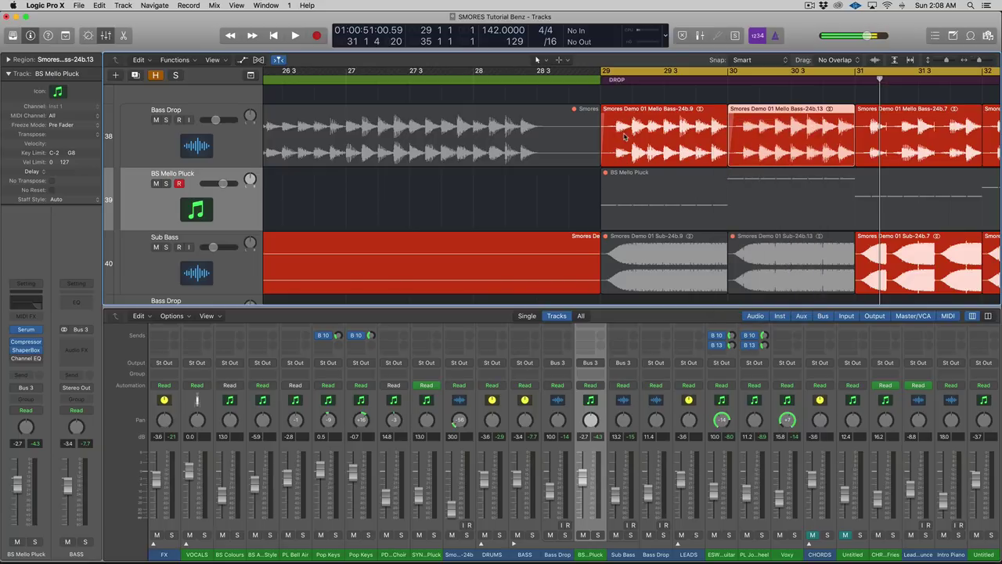
Zoom in on bars 28–32 with taller rows and select both Bass Drop regions
key(super+Up)
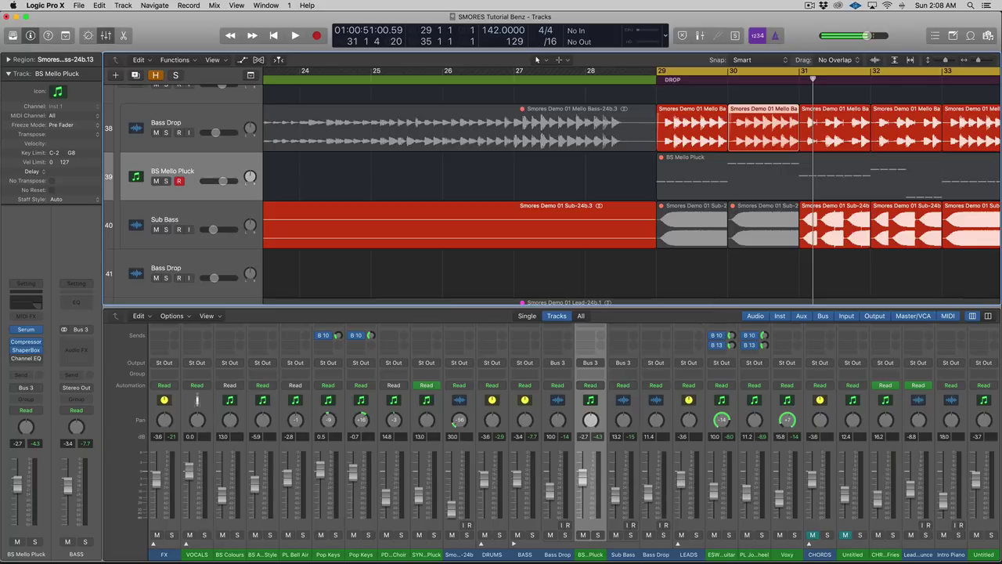
key(super+Left)
scroll(626, 126, right, 3)
shift+click(462, 133)
key(super+Down)
key(super+Right)
key(super+Right)
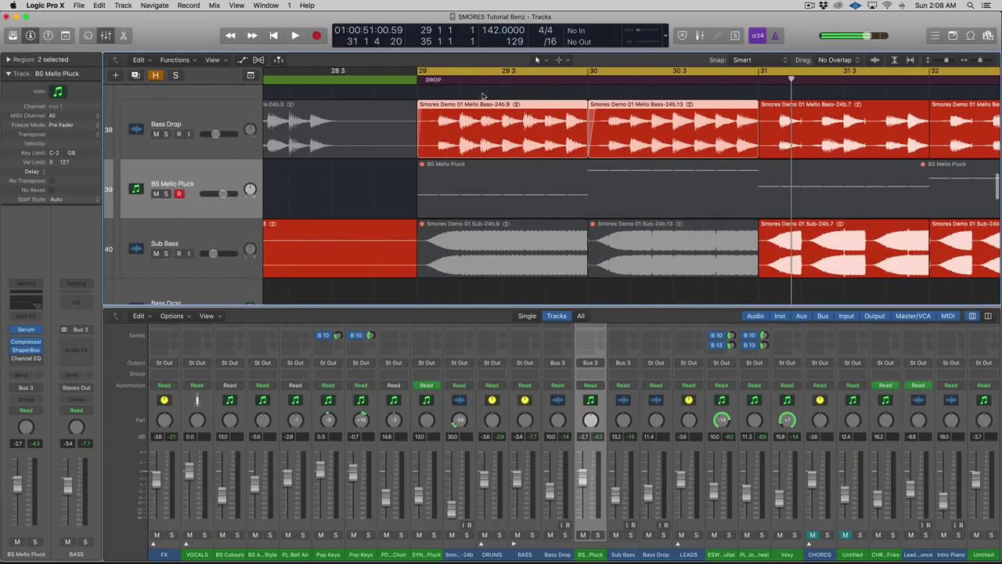
Loop bar 31 and audition its Bass Drop region soloed, then turn solo off
scroll(716, 88, right, 5)
drag(565, 73, 836, 72)
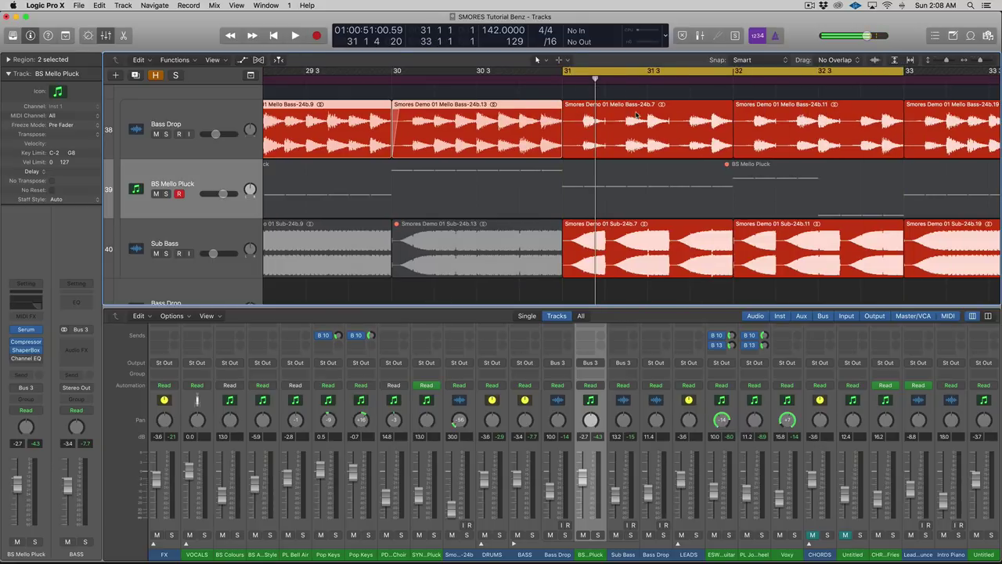
click(637, 116)
key(ctrl+s)
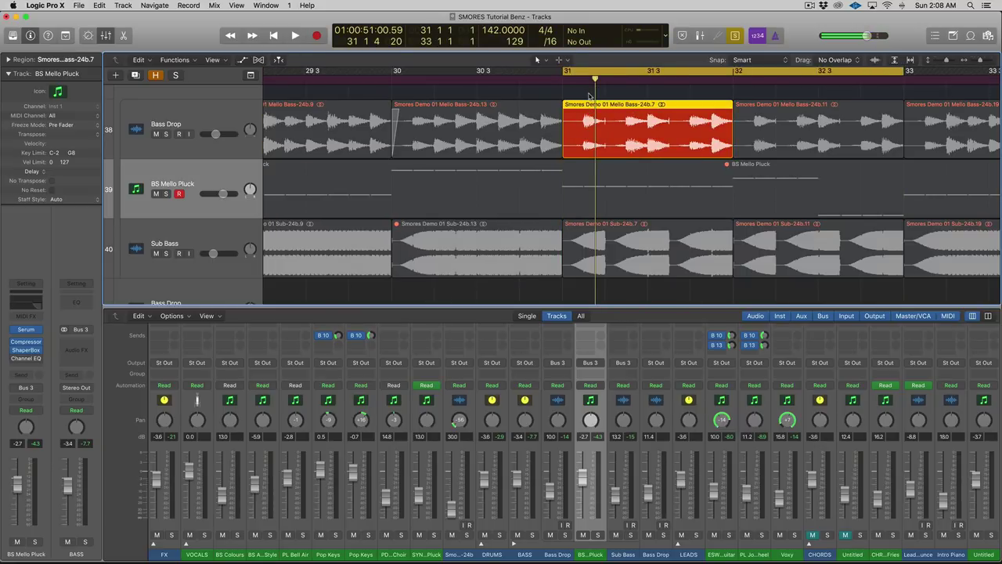
key(space)
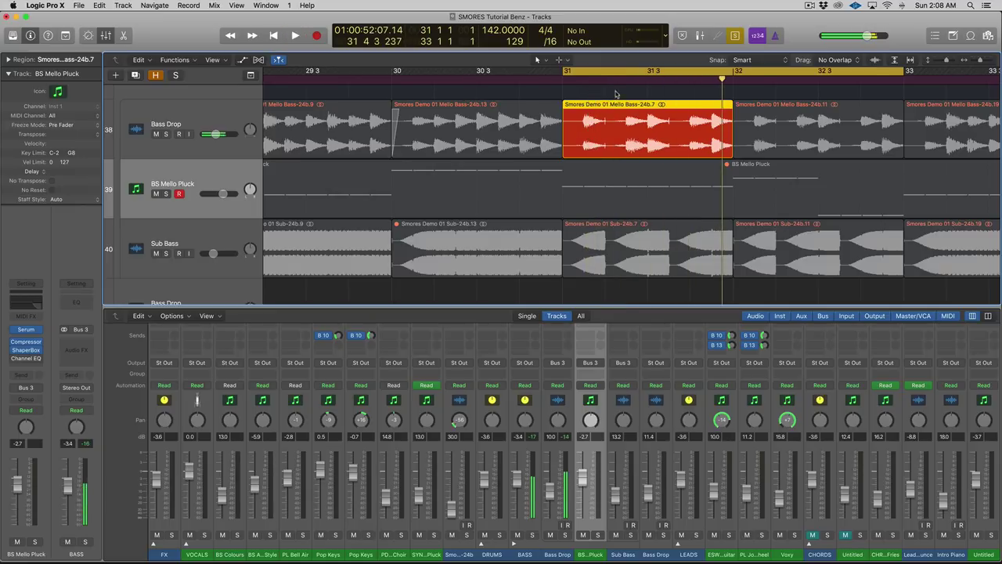
key(space)
click(606, 79)
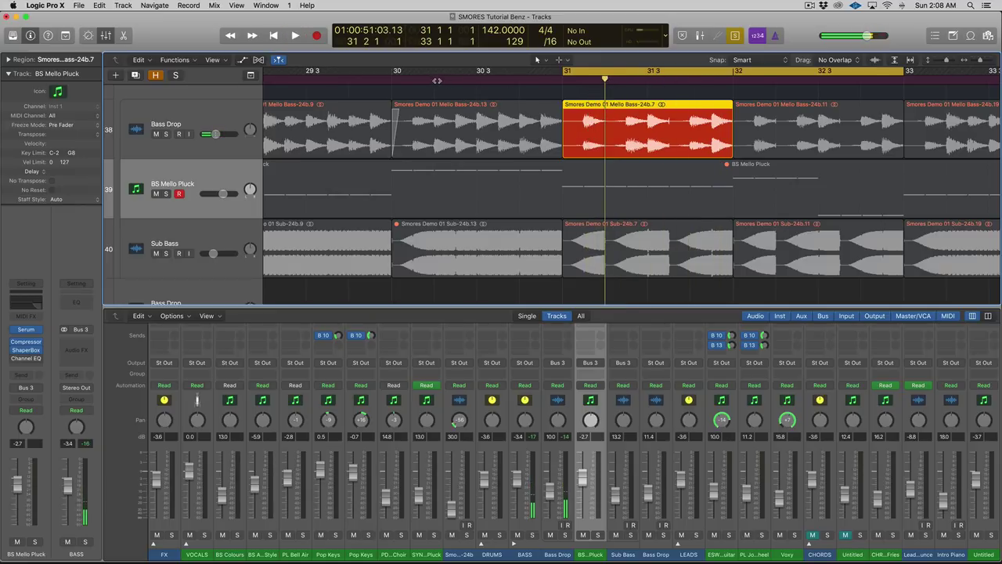
click(626, 79)
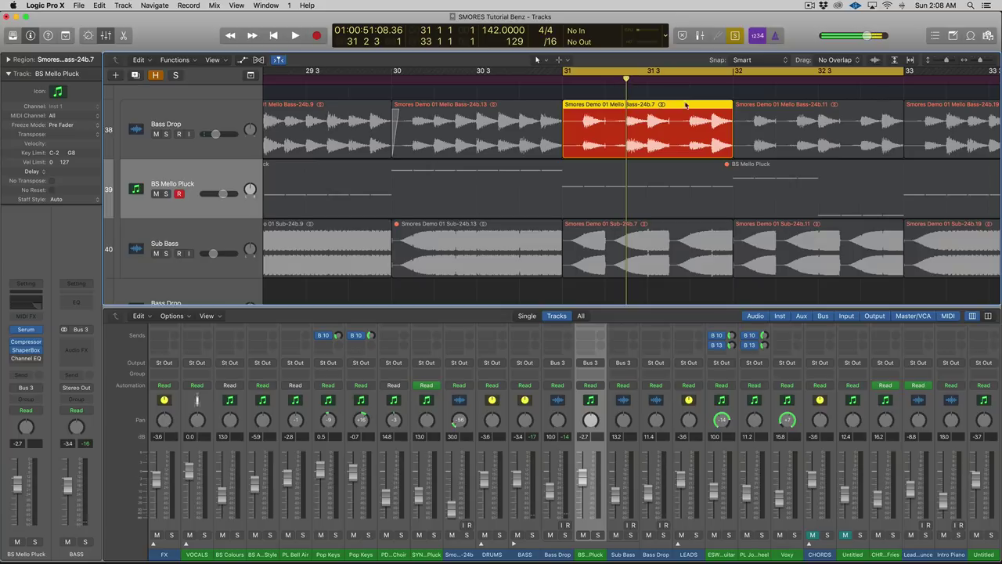
key(ctrl+s)
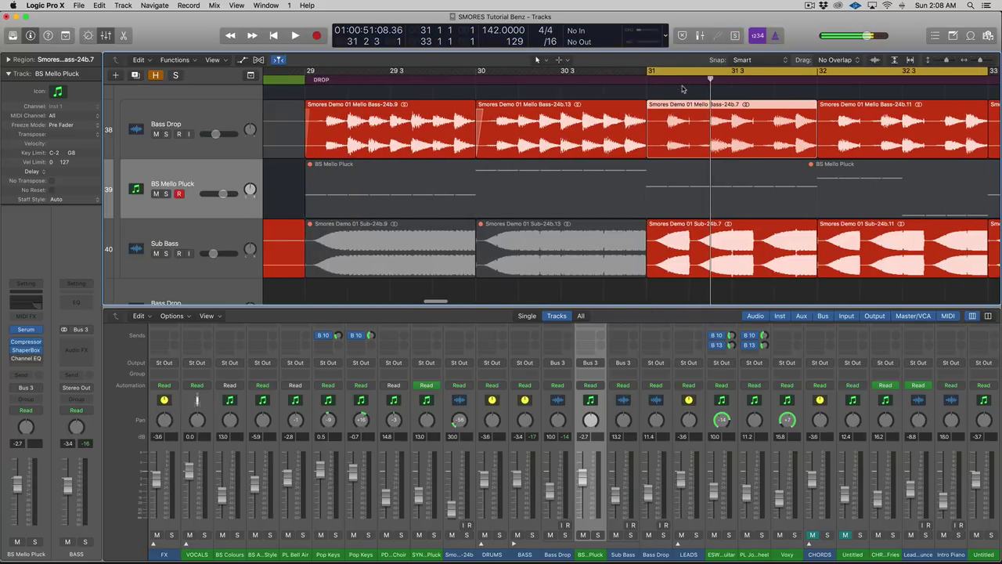
Loop bars 29–33 and unmute the two Sub Bass regions at bars 29–30
key(super+Left)
key(c)
click(719, 183)
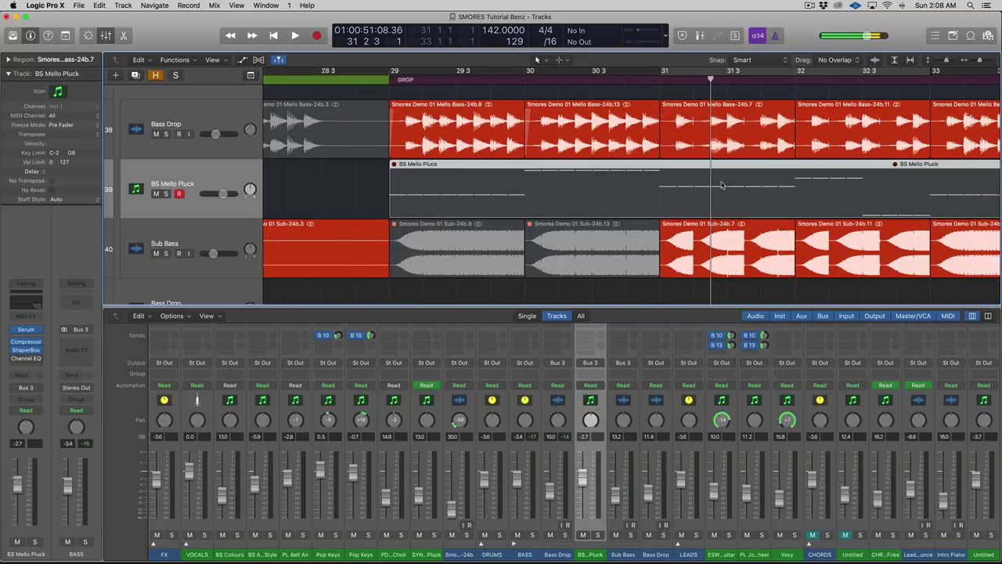
key(super+Left)
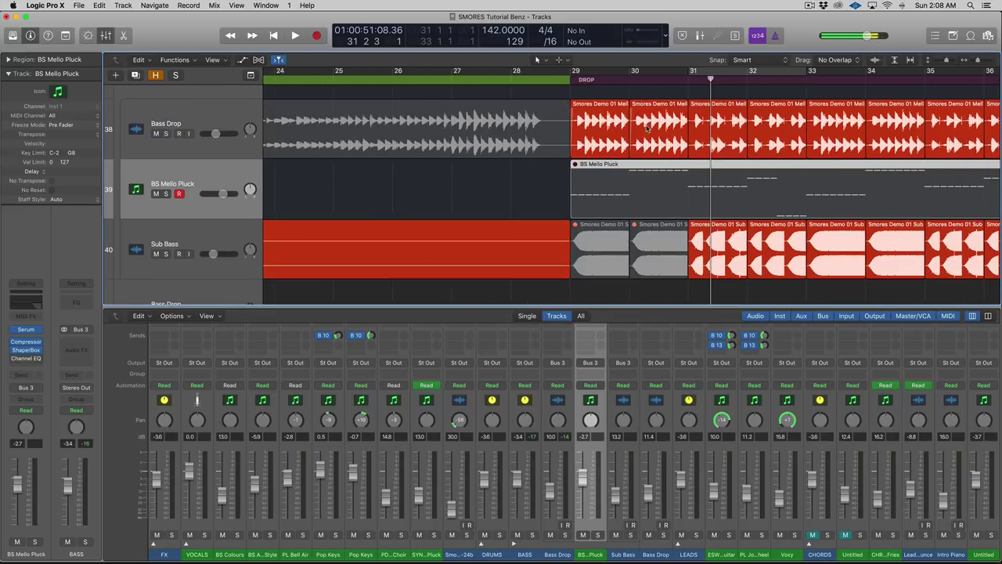
drag(568, 75, 813, 71)
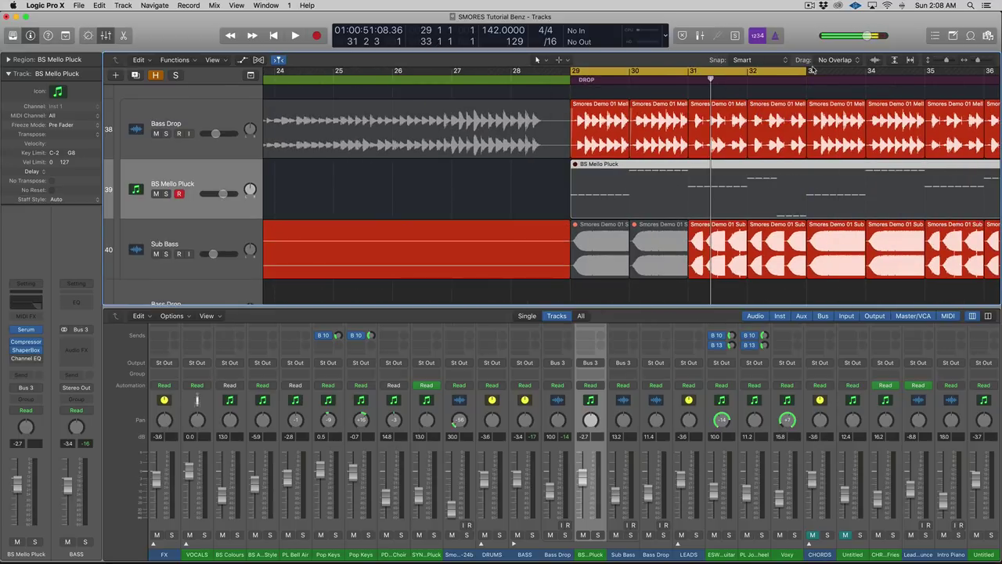
drag(664, 287, 617, 273)
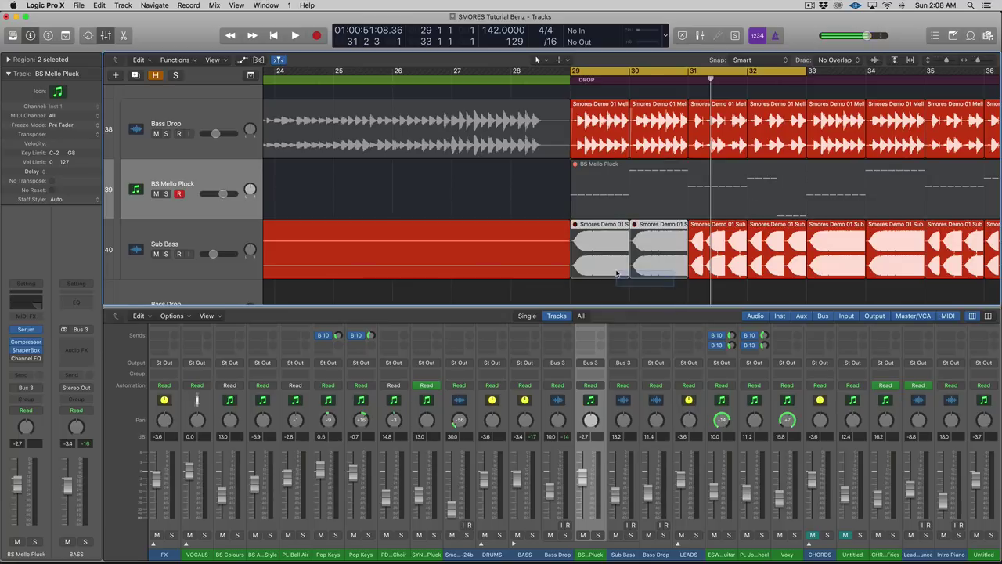
key(ctrl+m)
Select the Bass Drop regions across bars 29–32 and play from bar 29
scroll(680, 182, left, 2)
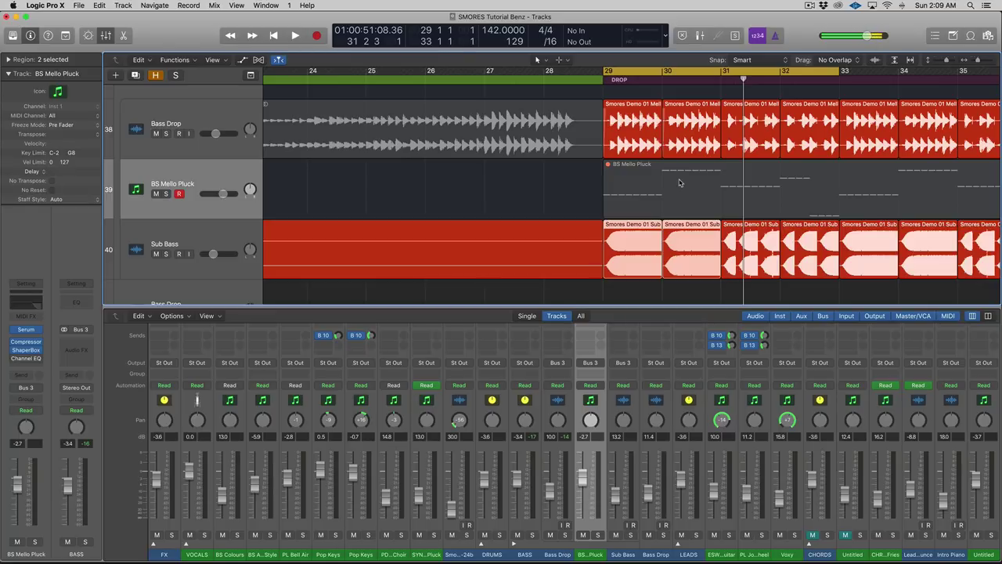
click(706, 143)
click(638, 143)
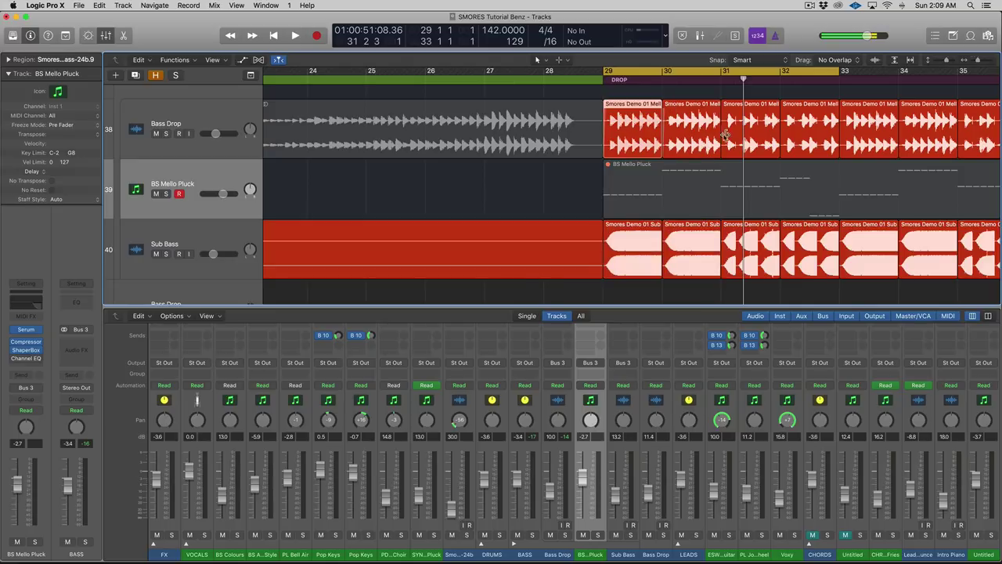
click(694, 139)
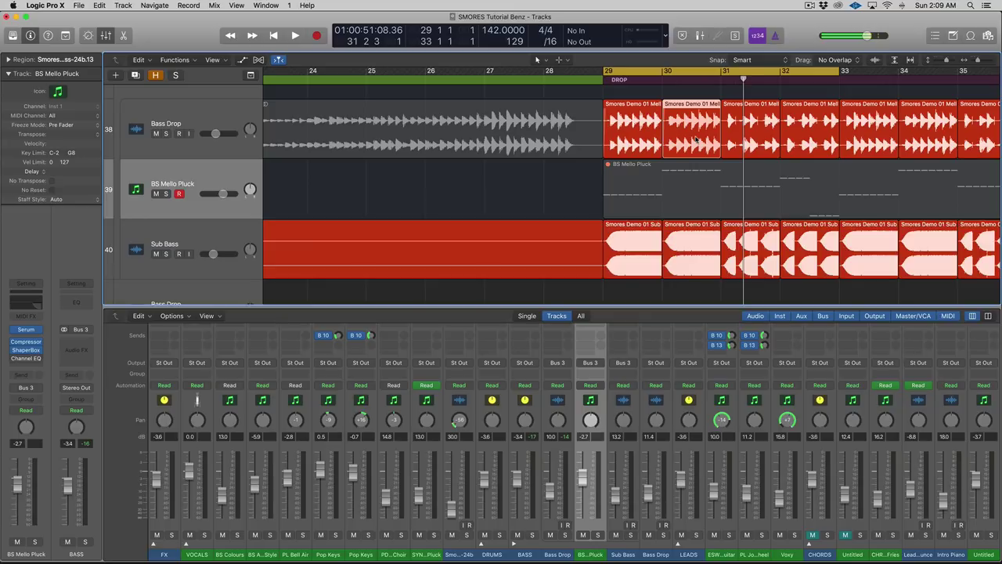
click(743, 138)
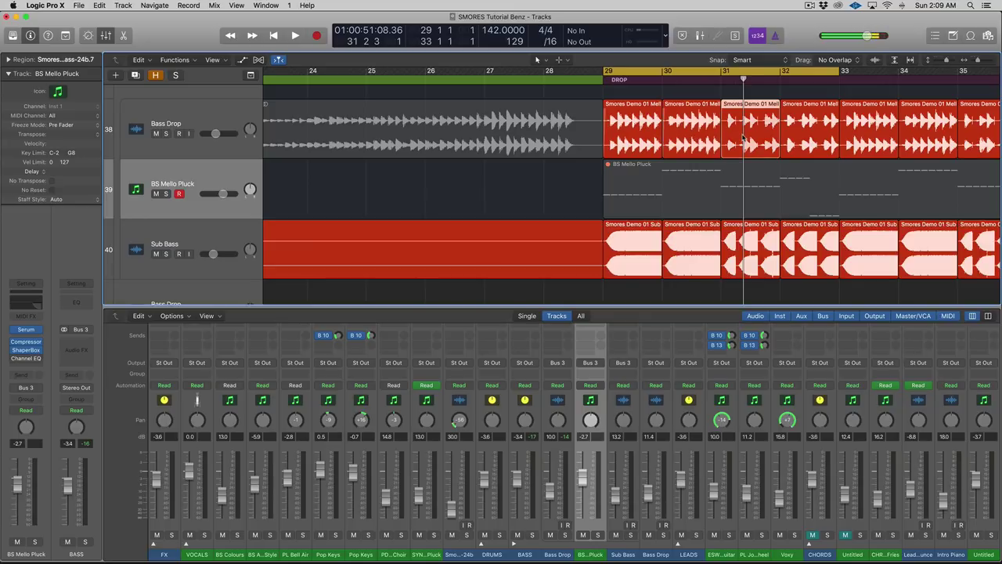
drag(635, 94, 807, 147)
key(space)
Stop playback, select the Sub Bass and Bass Drop regions, then hide the Mixer and zoom out
drag(594, 235, 807, 249)
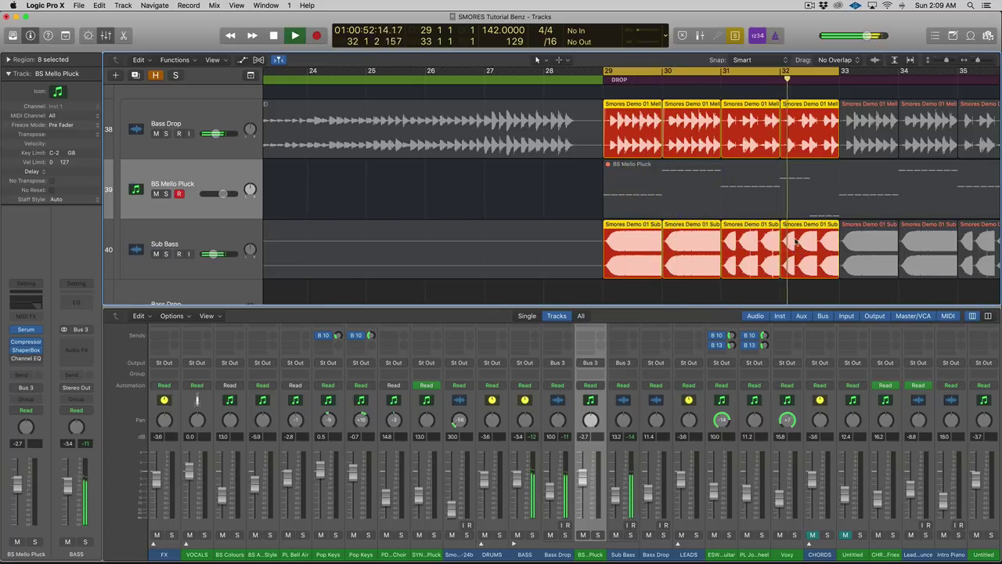
key(space)
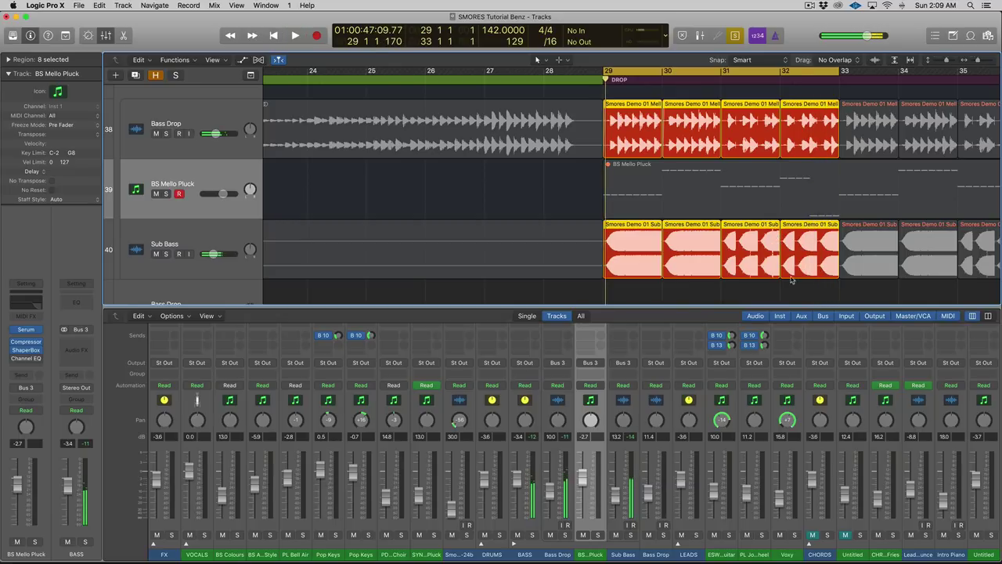
click(819, 286)
drag(819, 286, 725, 235)
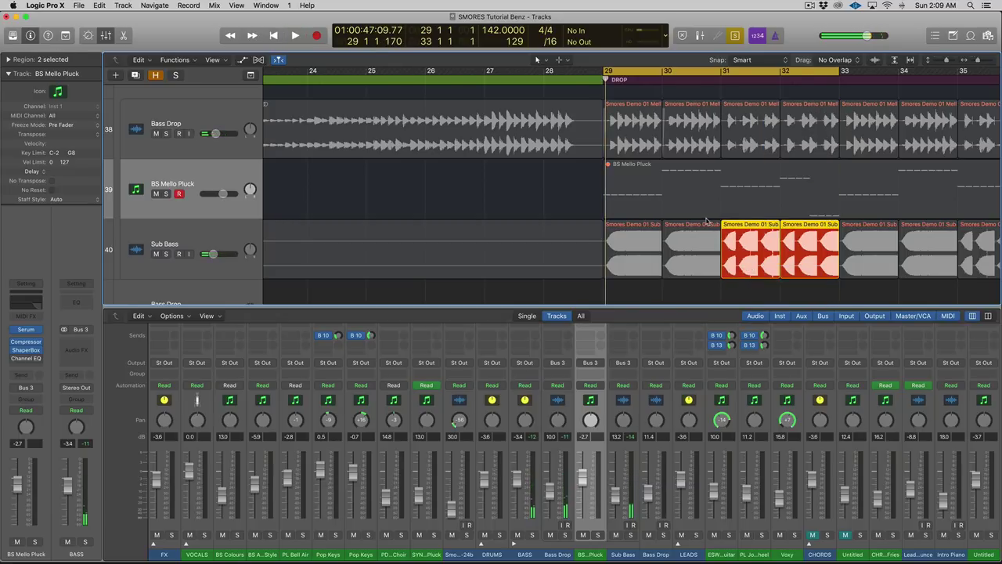
click(707, 222)
key(super+Left)
key(x)
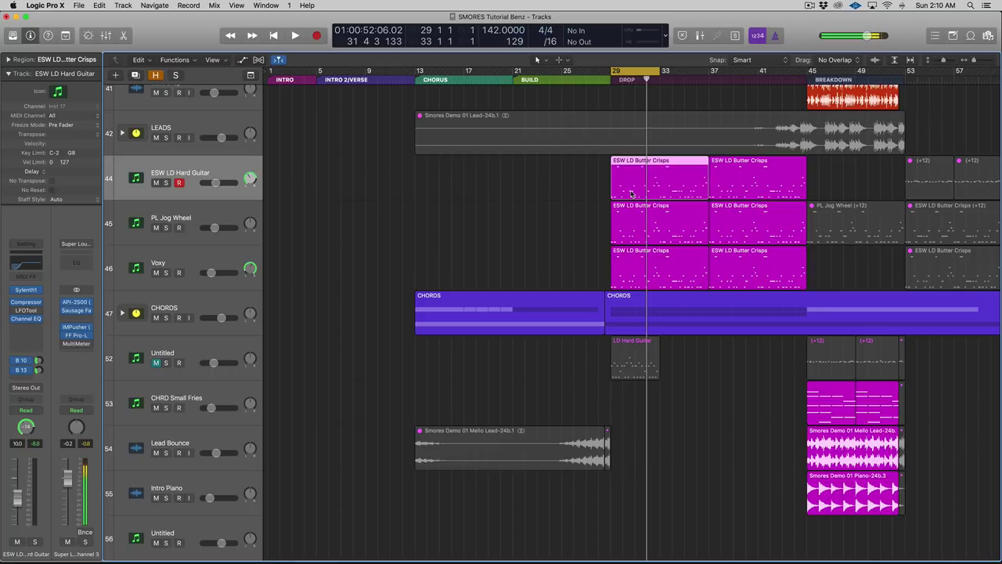
shift+click(622, 205)
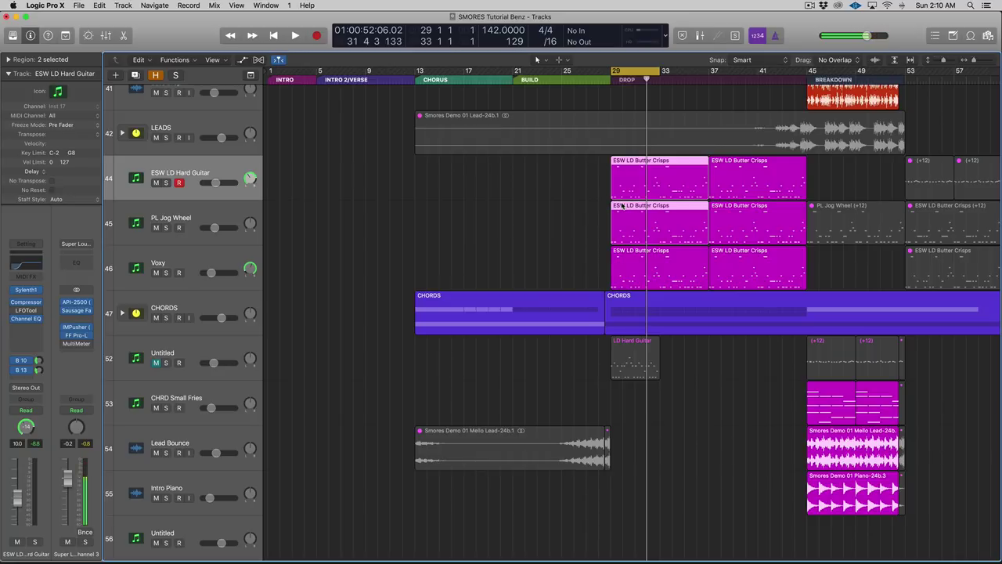
click(650, 188)
key(ctrl+s)
key(shift+space)
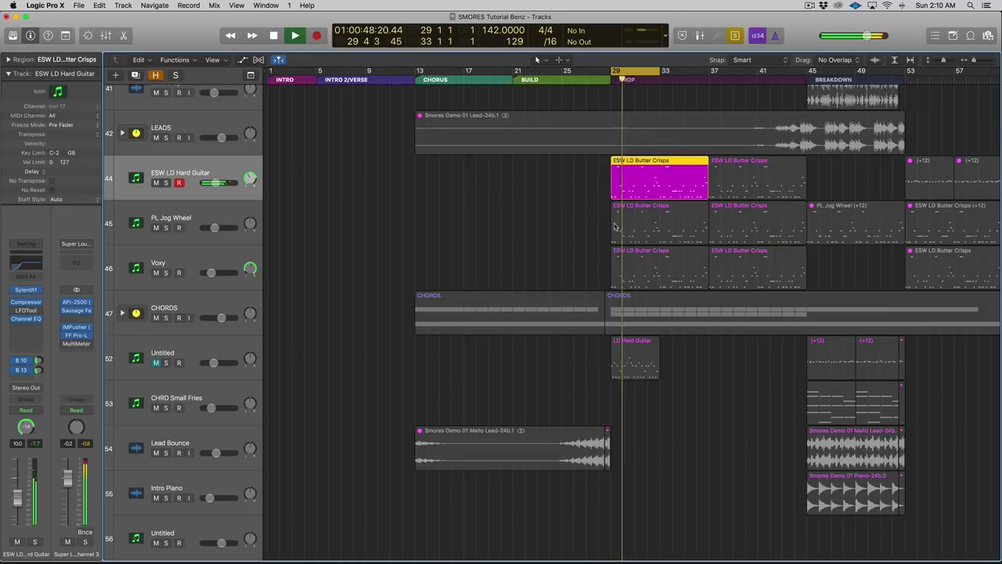
key(space)
click(581, 223)
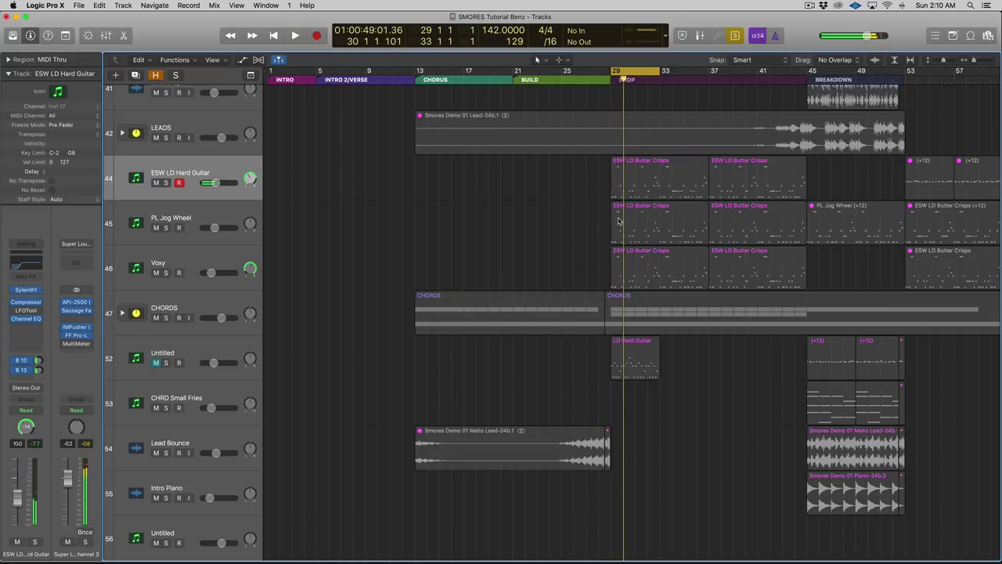
click(662, 227)
key(shift+space)
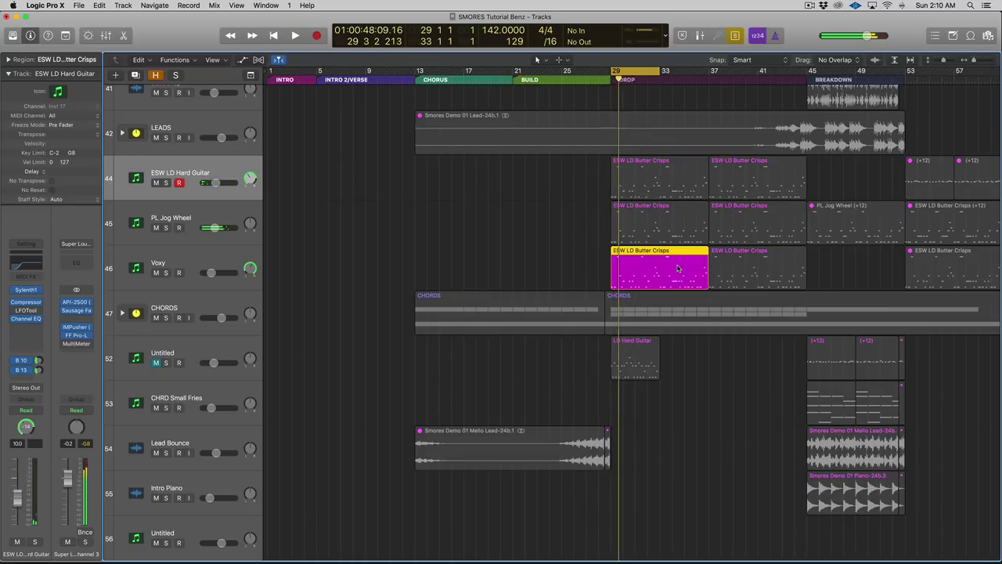
key(space)
drag(586, 183, 672, 261)
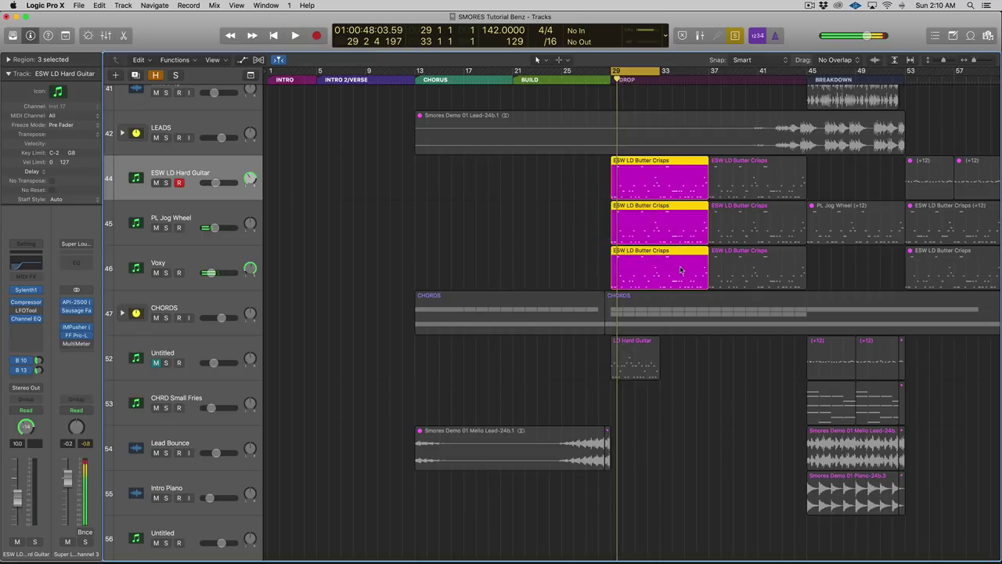
key(space)
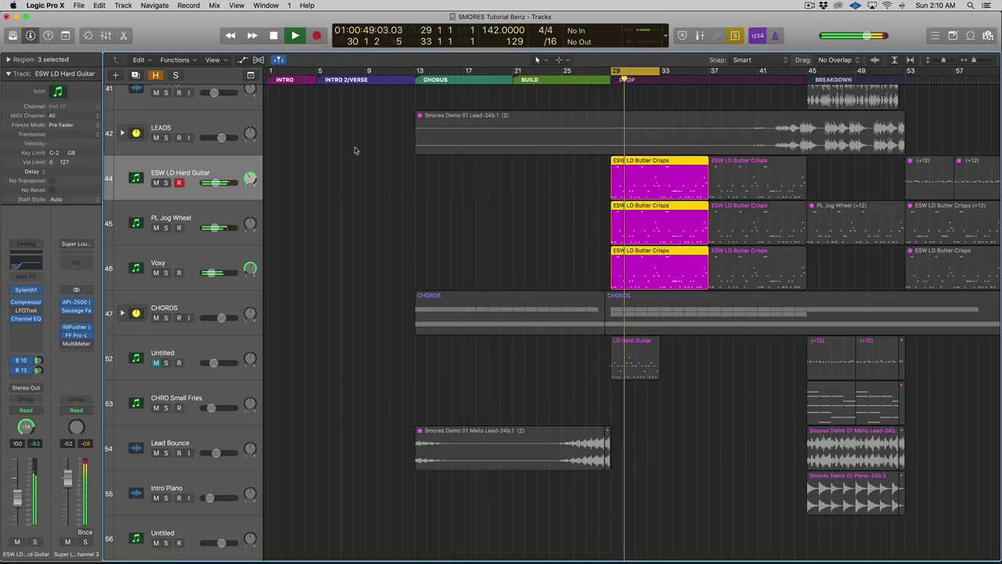
key(space)
key(super+a)
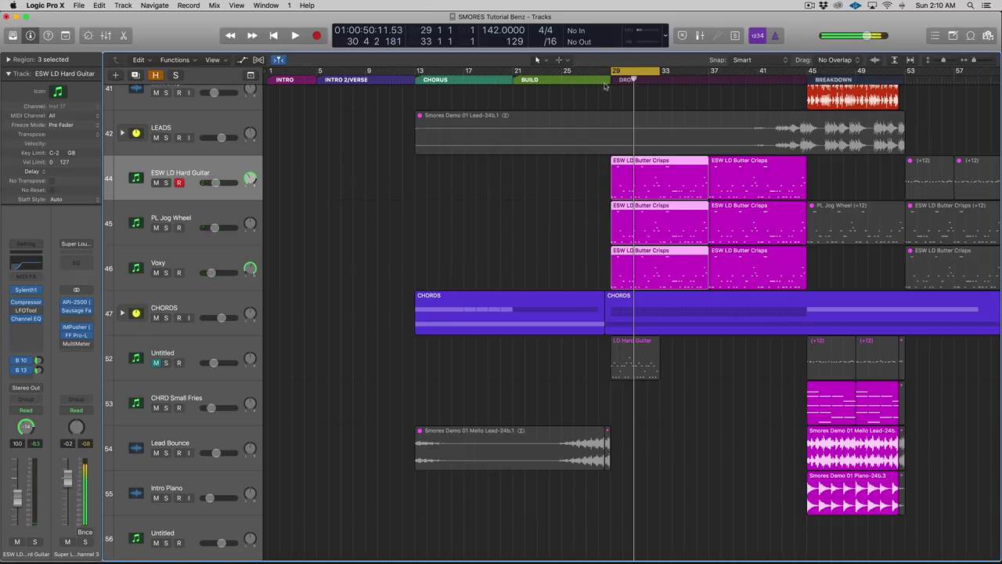
Zoom out on the track list, place the playhead at bar 21, and cycle bars 29–33
scroll(635, 133, up, 1)
scroll(635, 133, up, 1)
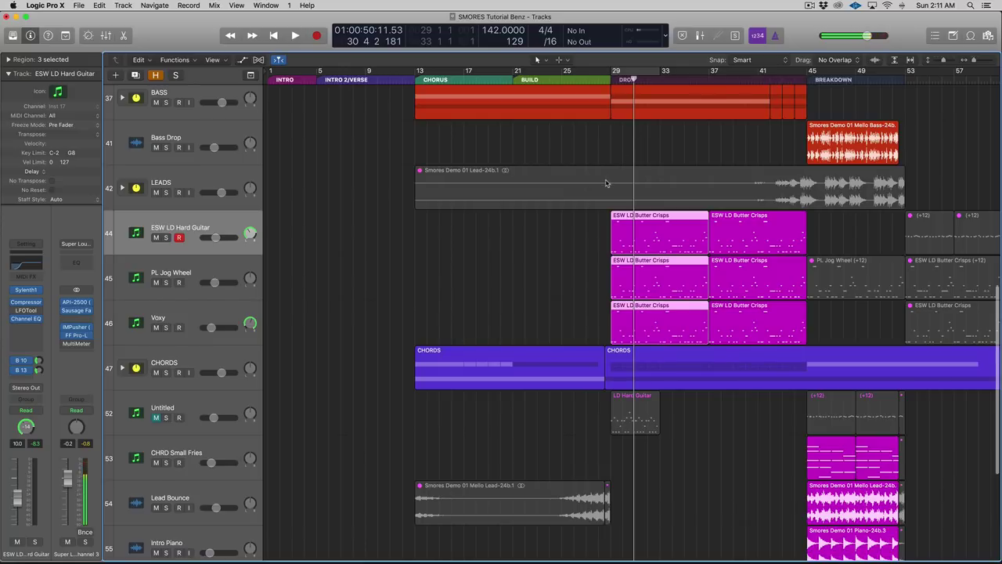
key(z)
scroll(607, 183, up, 2)
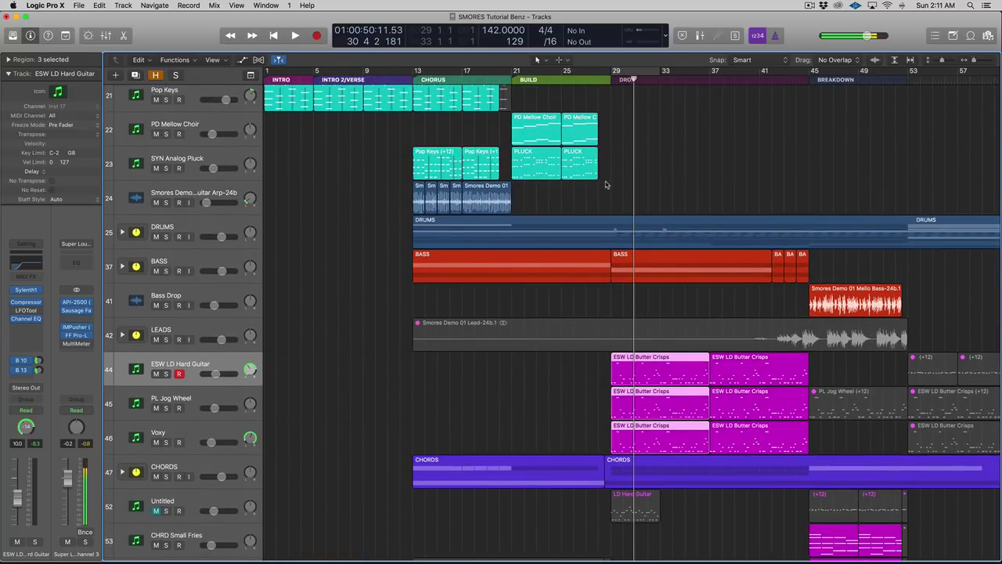
scroll(559, 145, up, 1)
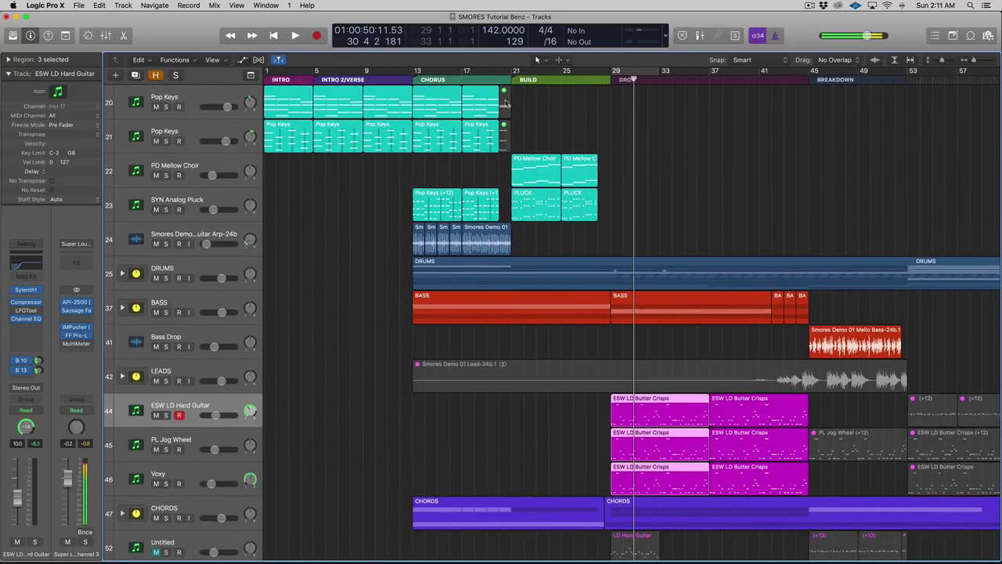
click(513, 79)
scroll(722, 262, down, 1)
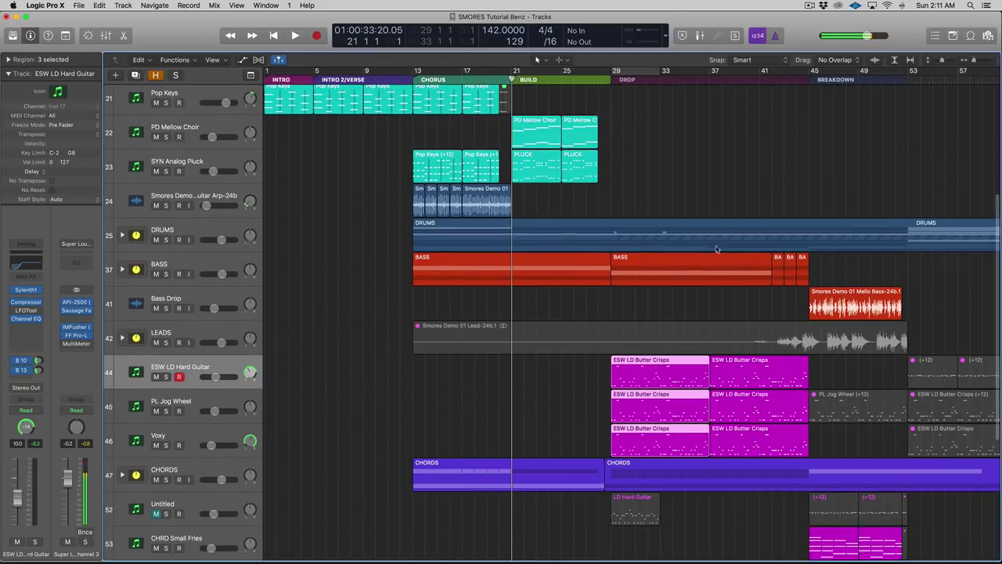
click(631, 74)
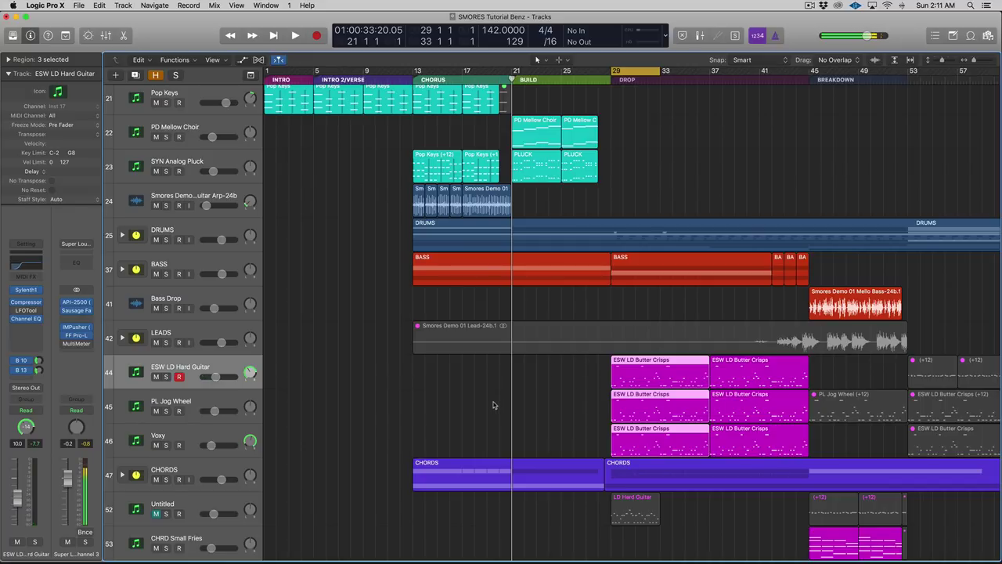
Select the six Butter Crisps lead regions, play the drop, and zoom in with taller rows
drag(554, 384, 727, 439)
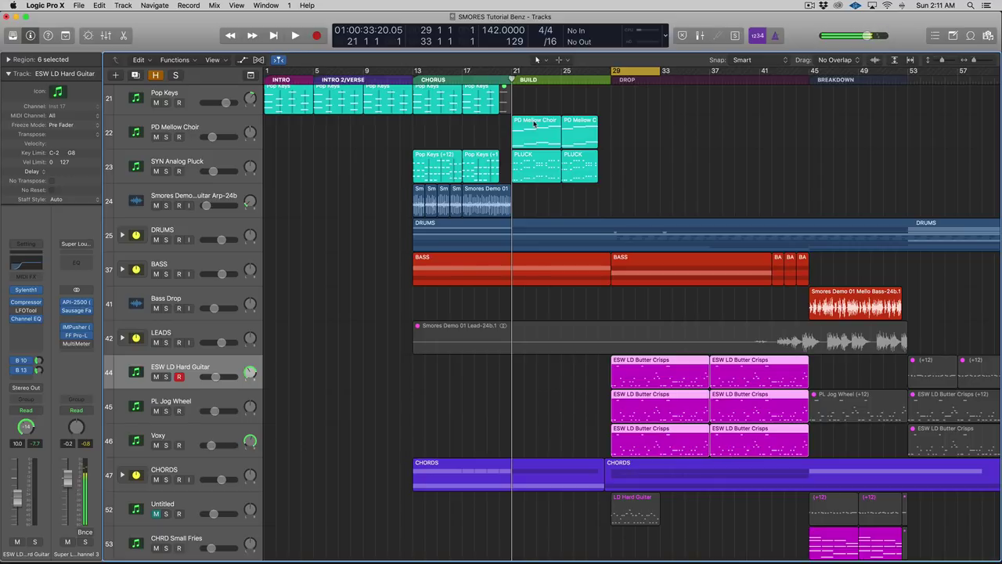
key(shift+Return)
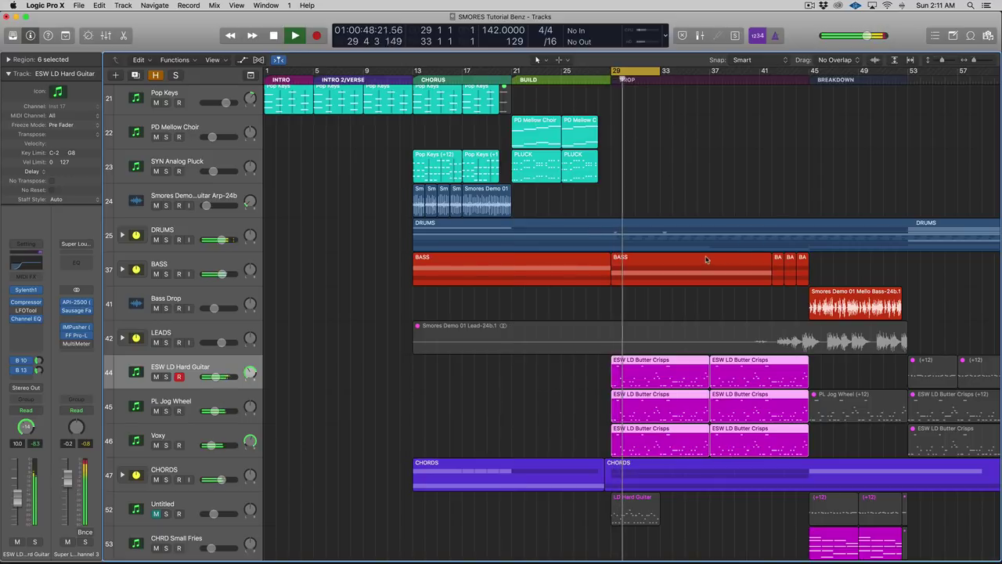
key(super+Right)
key(space)
key(super+Down)
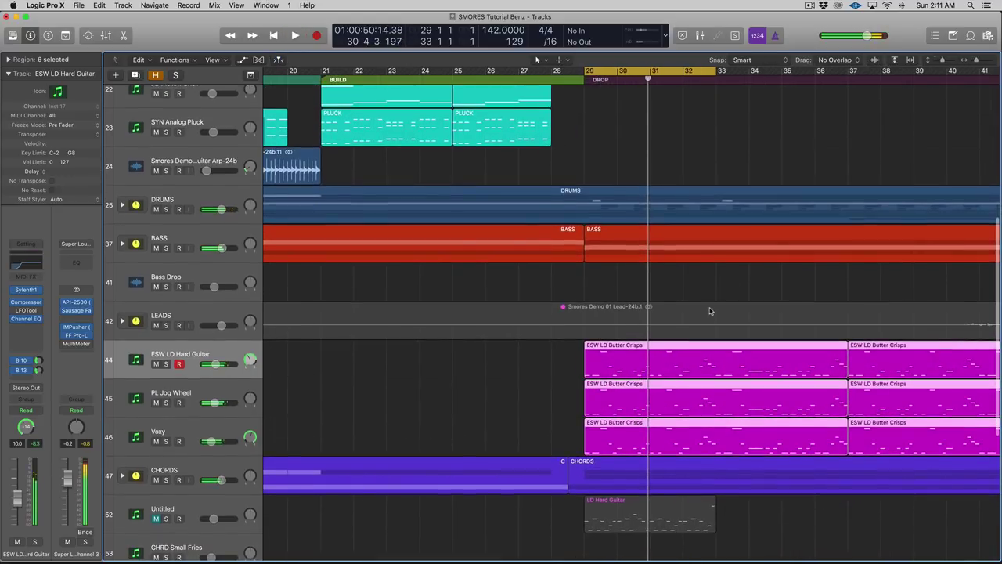
Select the first ESW LD Hard Guitar region at bar 29 and solo it
drag(531, 356, 657, 379)
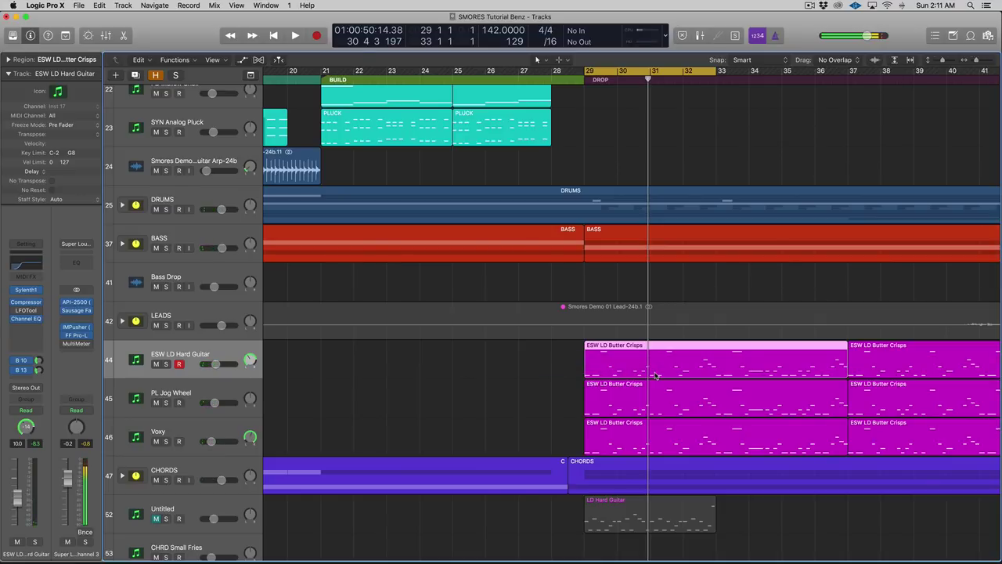
click(534, 371)
click(596, 368)
key(ctrl+s)
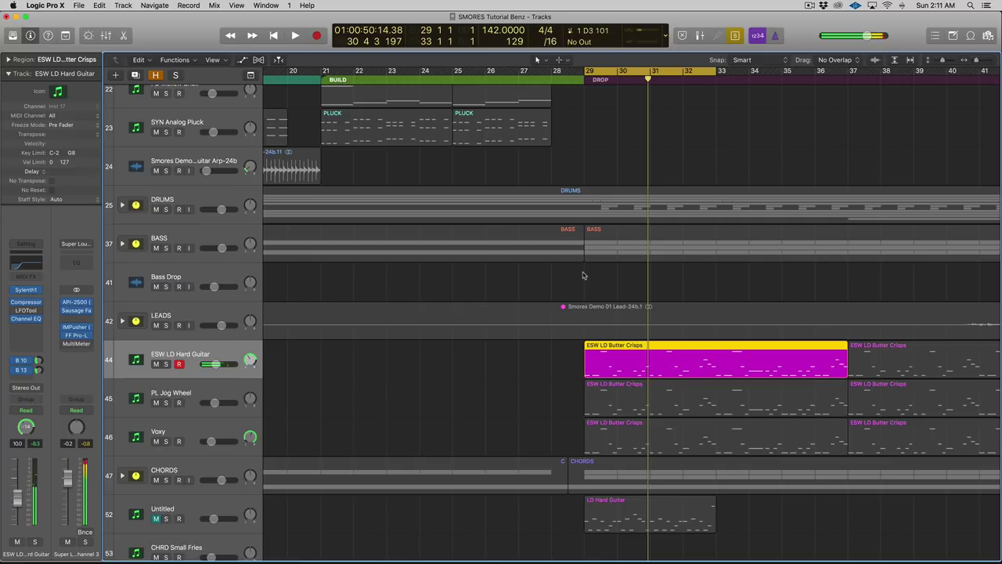
Mute the three lead regions on tracks 44–46, play the drop without them, then unmute them
drag(549, 354, 650, 445)
key(m)
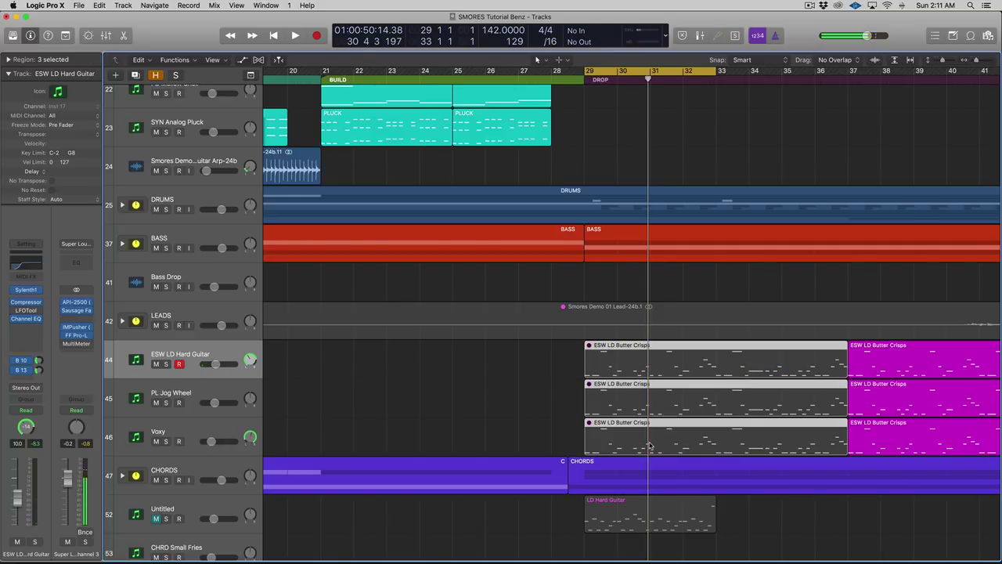
key(space)
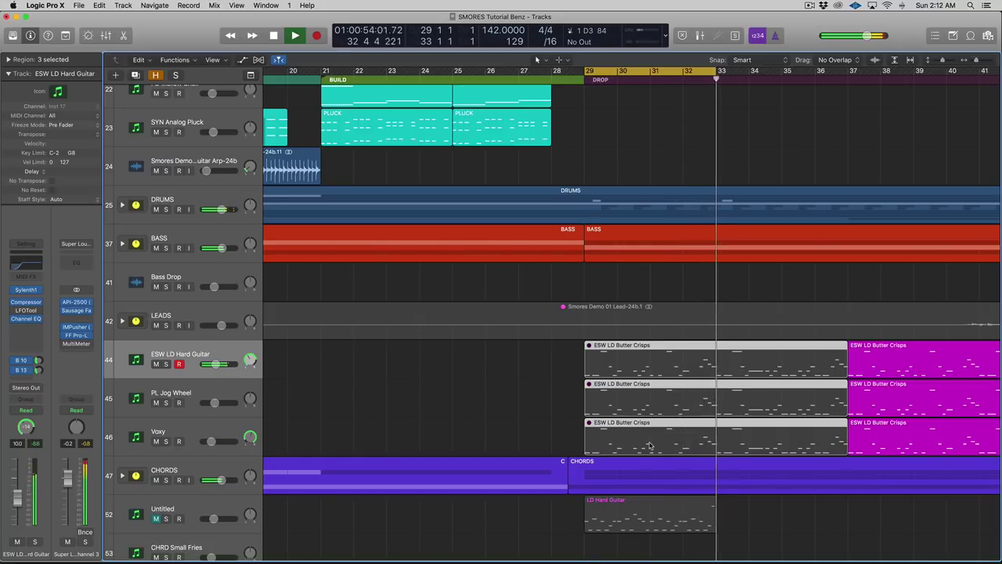
key(space)
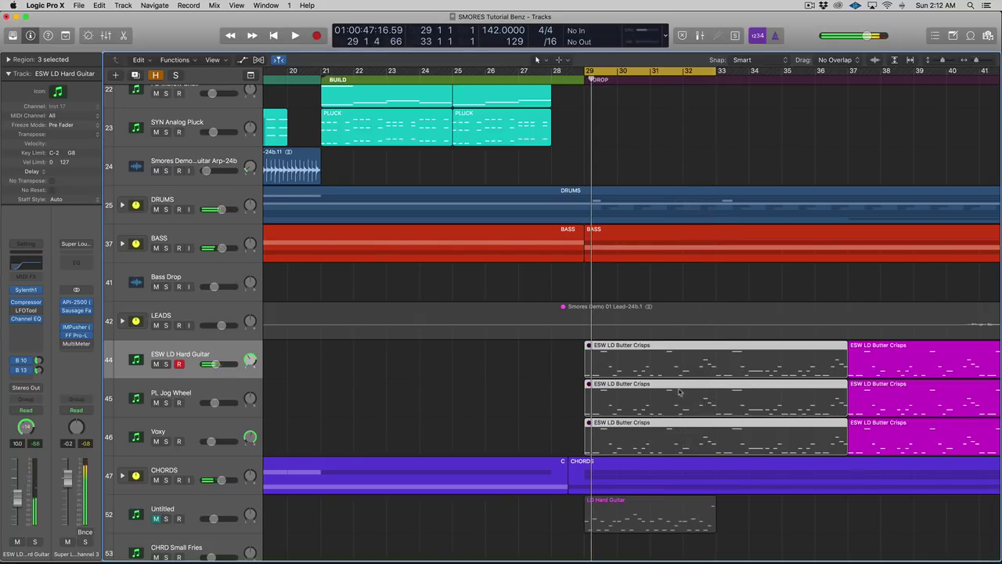
click(575, 384)
drag(559, 371, 667, 427)
key(m)
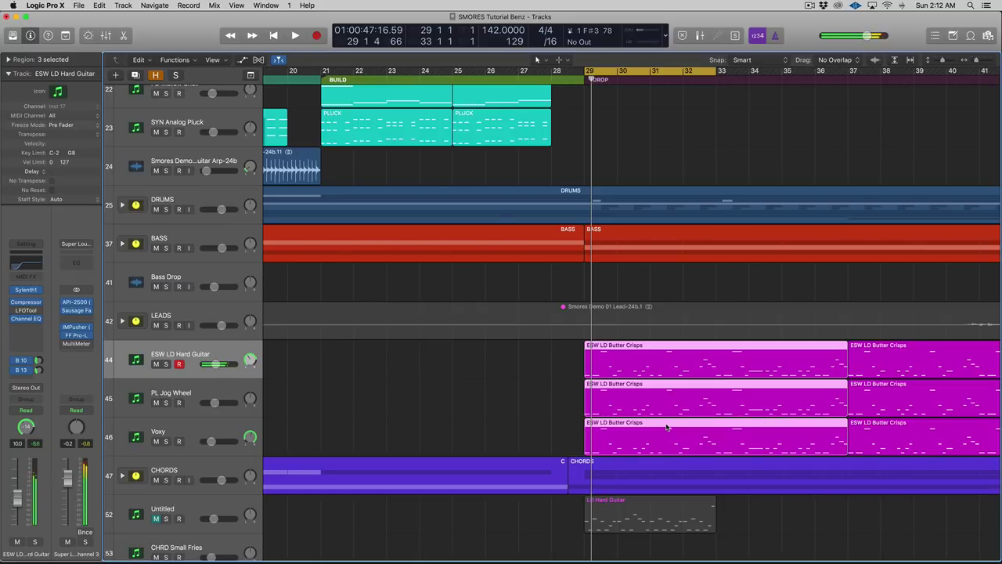
scroll(627, 373, right, 3)
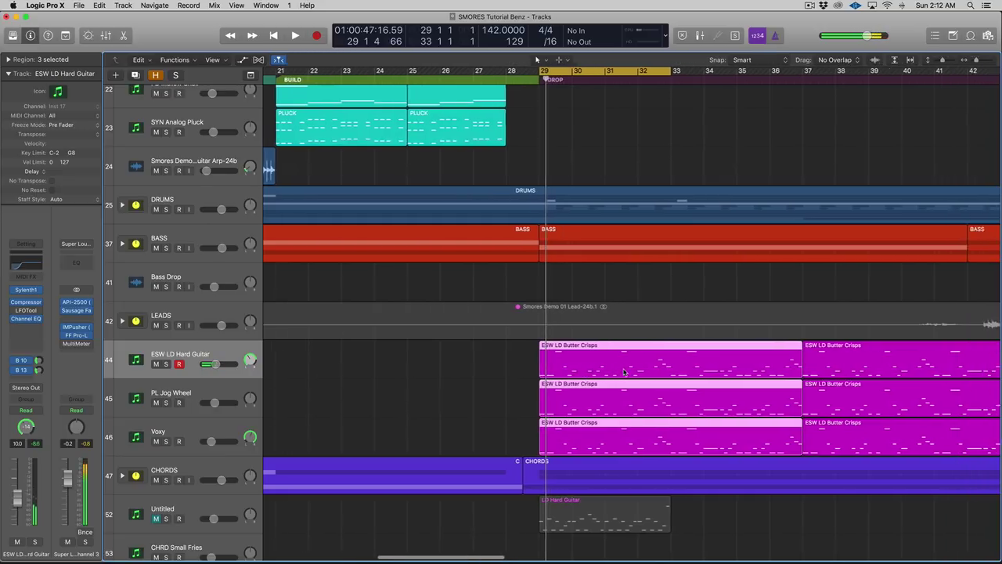
key(super+Right)
key(super+Down)
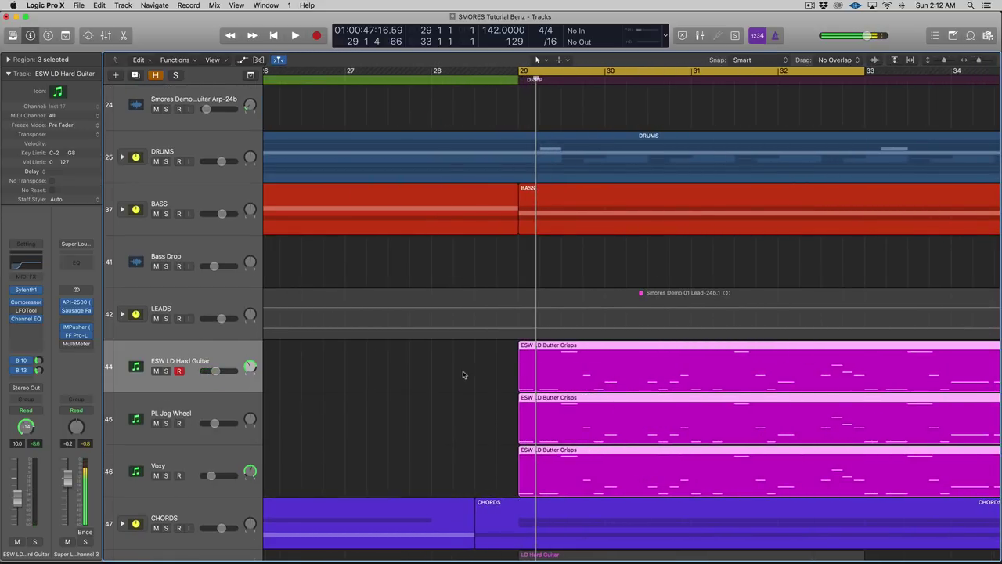
key(space)
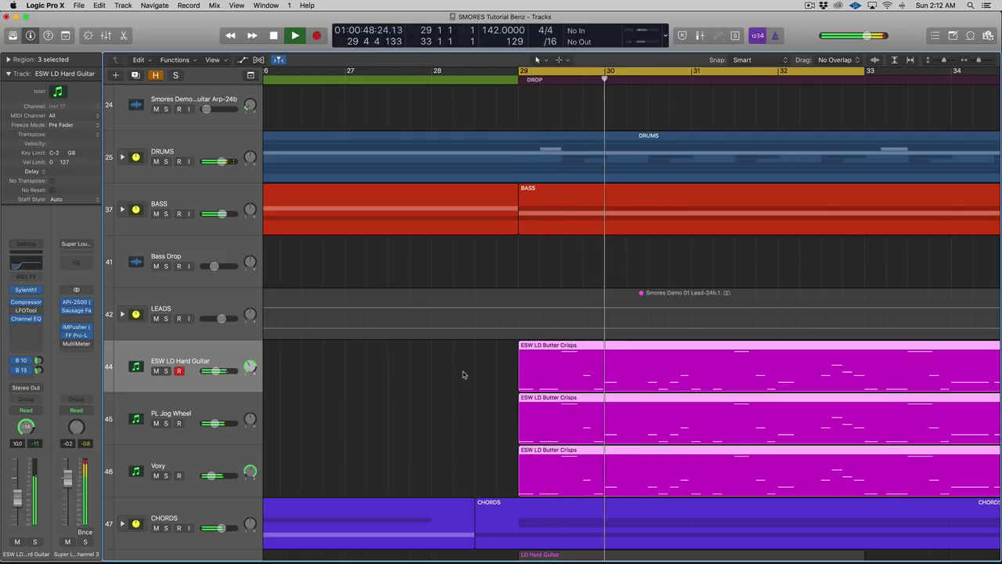
scroll(468, 382, down, 1)
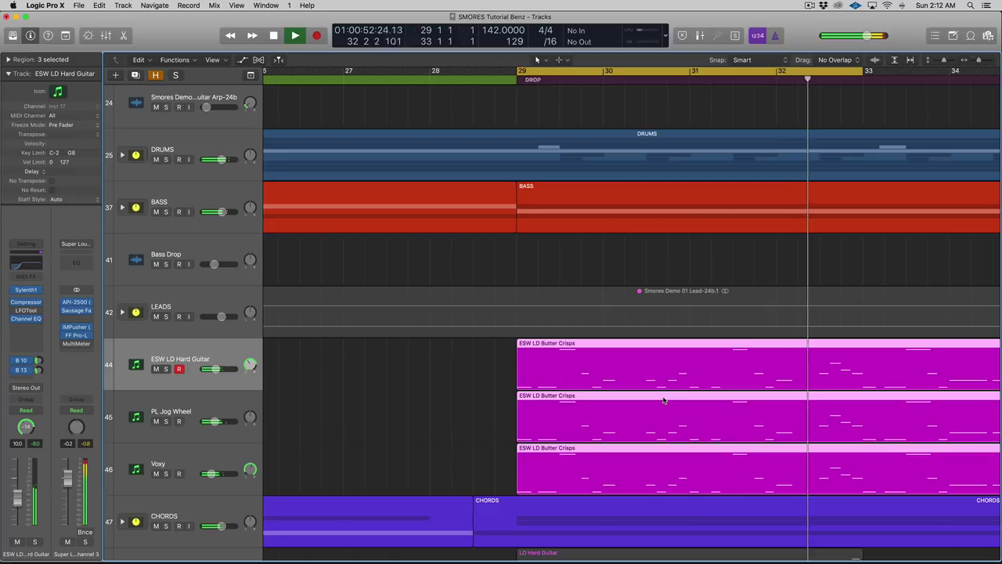
key(space)
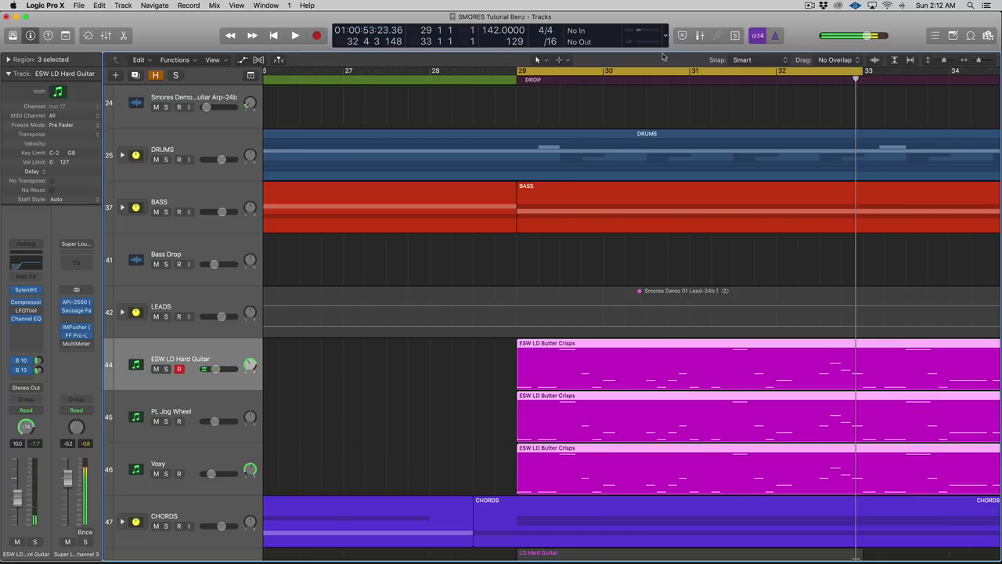
Play the soloed lead layers from about bar 30, then turn solo off and zoom out
click(649, 72)
key(ctrl+s)
key(space)
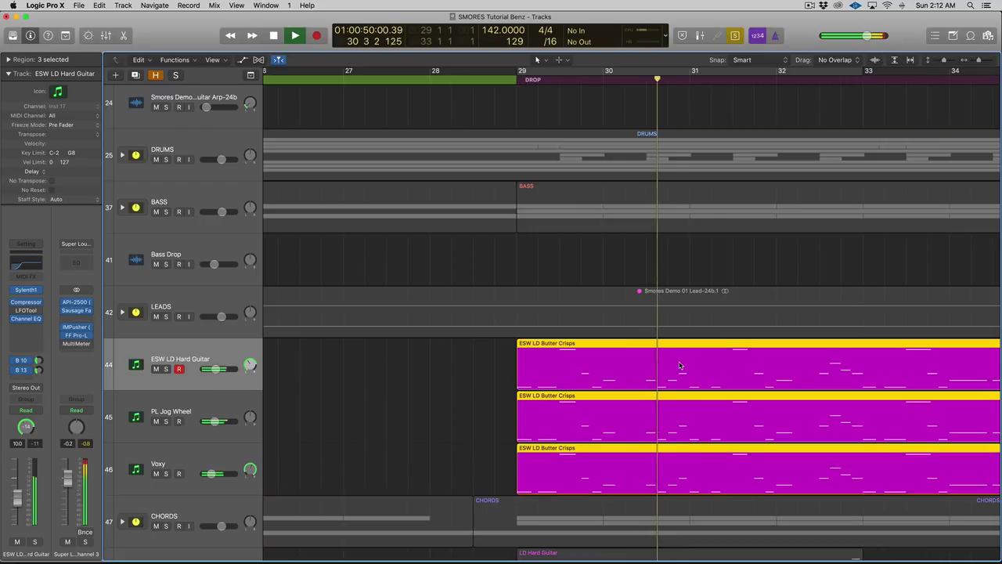
key(space)
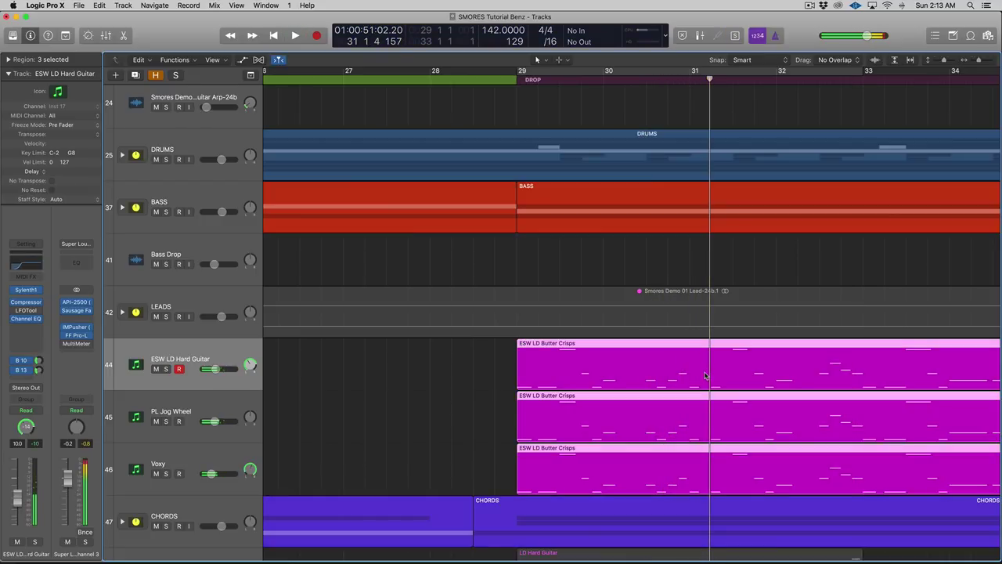
key(ctrl+s)
key(super+Left)
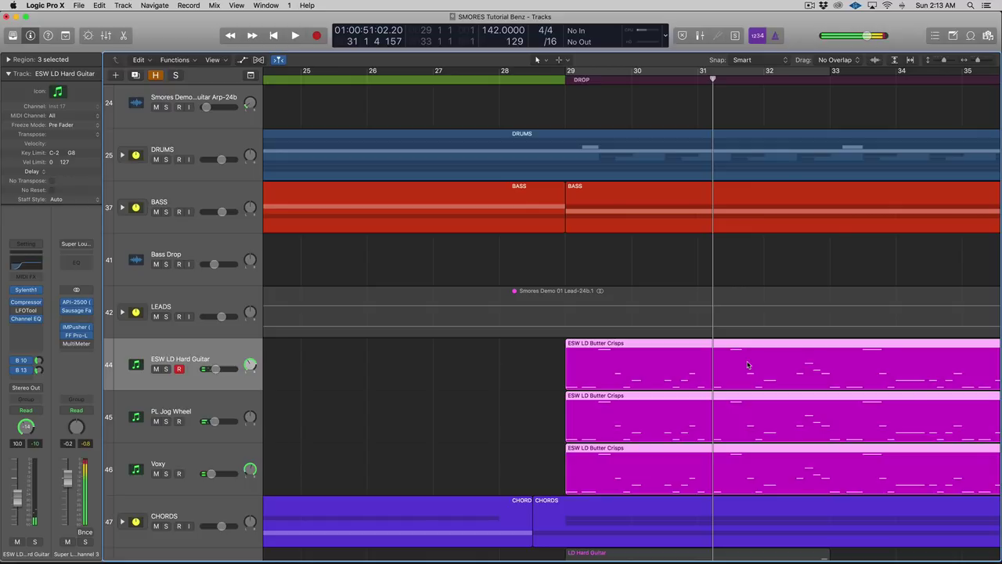
Set the playhead to bar 29, solo the BASS region, and play it
click(566, 80)
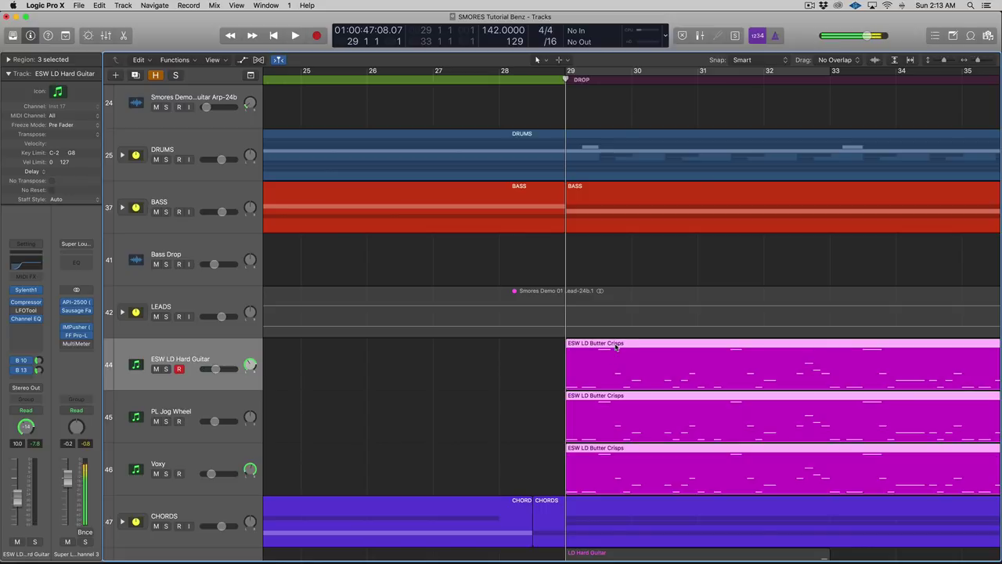
scroll(674, 364, left, 2)
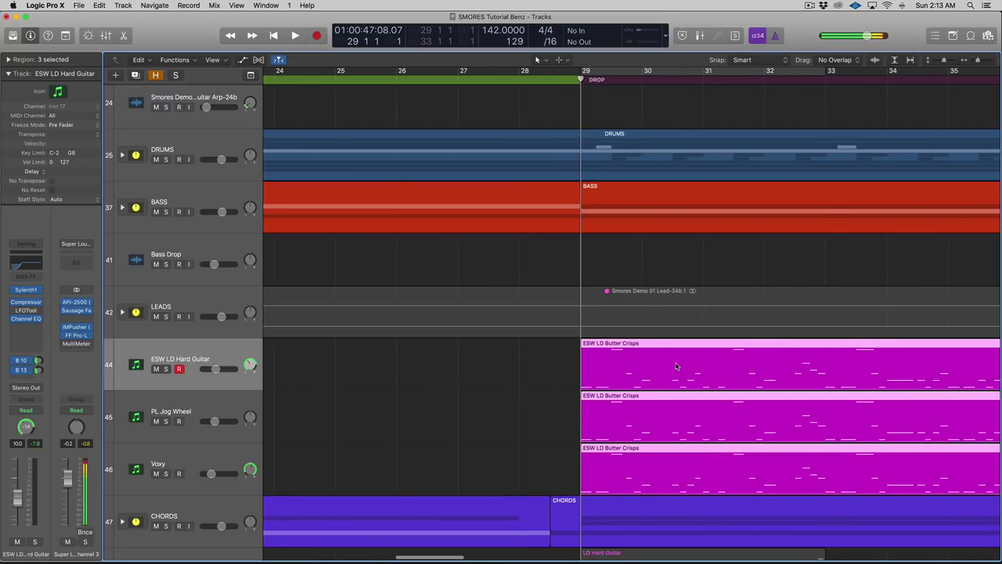
scroll(678, 366, right, 5)
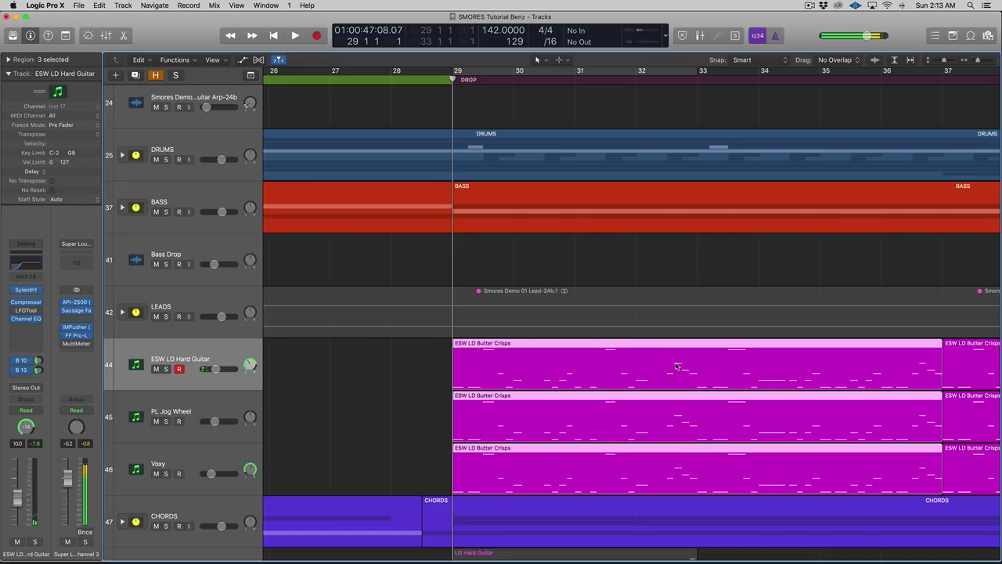
click(475, 197)
key(ctrl+s)
key(space)
key(space)
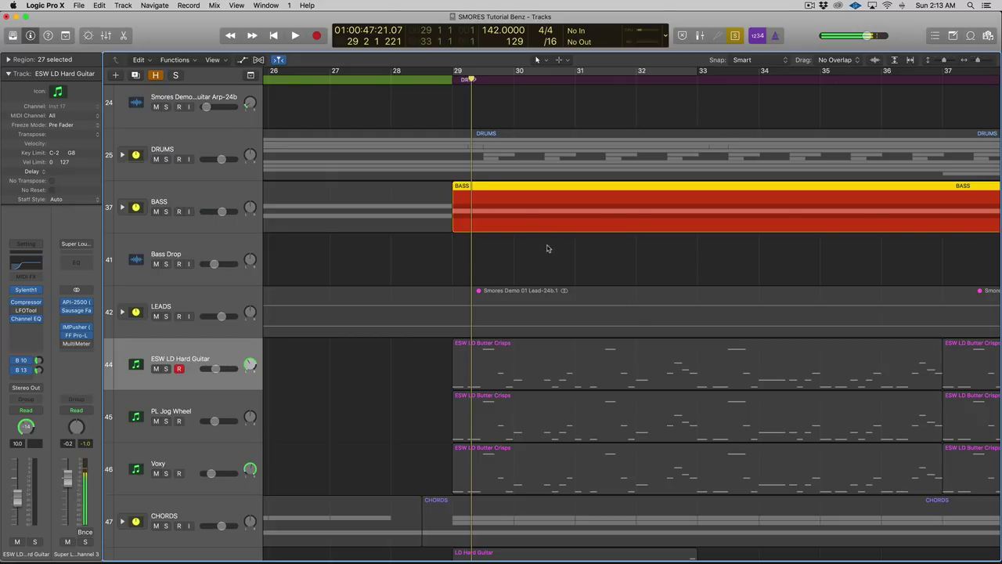
Turn Solo off, mute the six ESW LD Butter Crisps lead regions, and record-arm PL Jog Wheel and Voxy
key(ctrl+s)
click(421, 370)
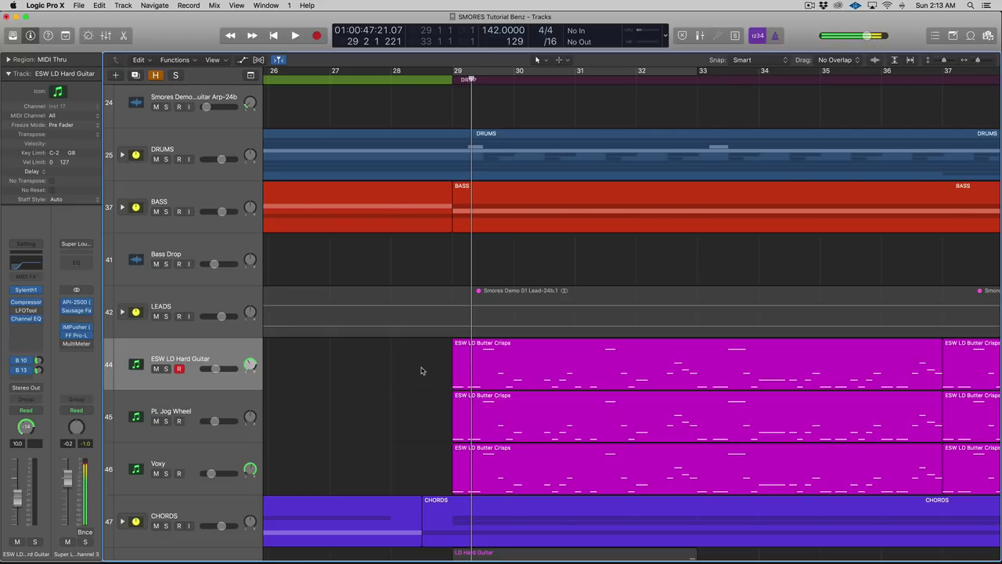
drag(419, 365, 415, 466)
key(m)
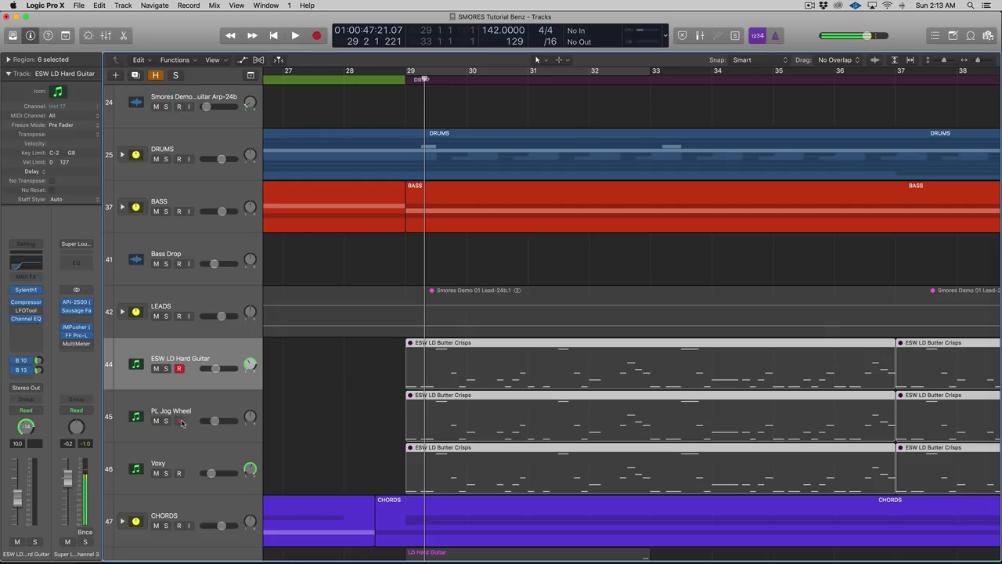
drag(181, 423, 185, 472)
key(comma)
key(comma)
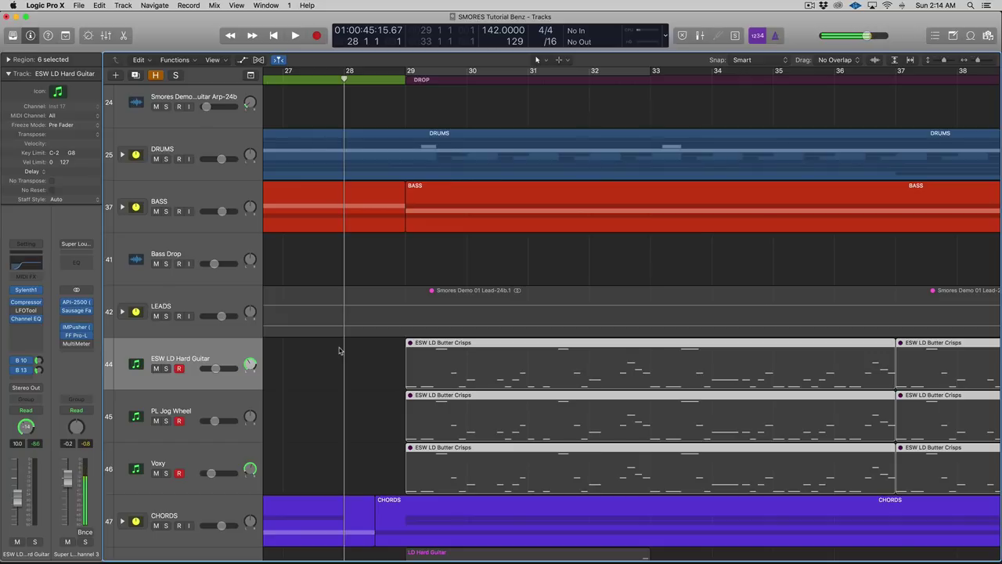
Play the drop from just before bar 29, then replay it from bar 29 while playing leads live
click(392, 83)
double_click(357, 82)
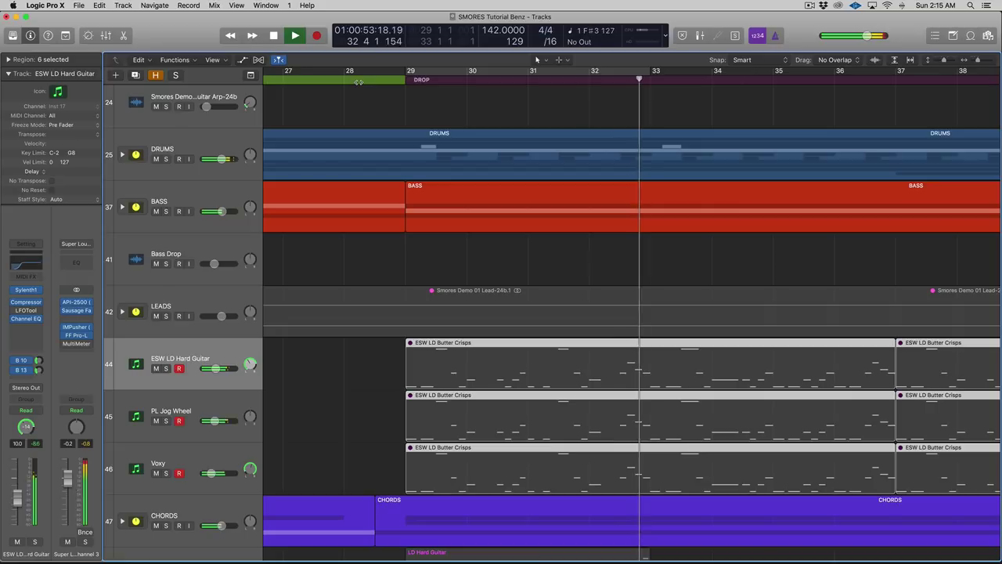
key(space)
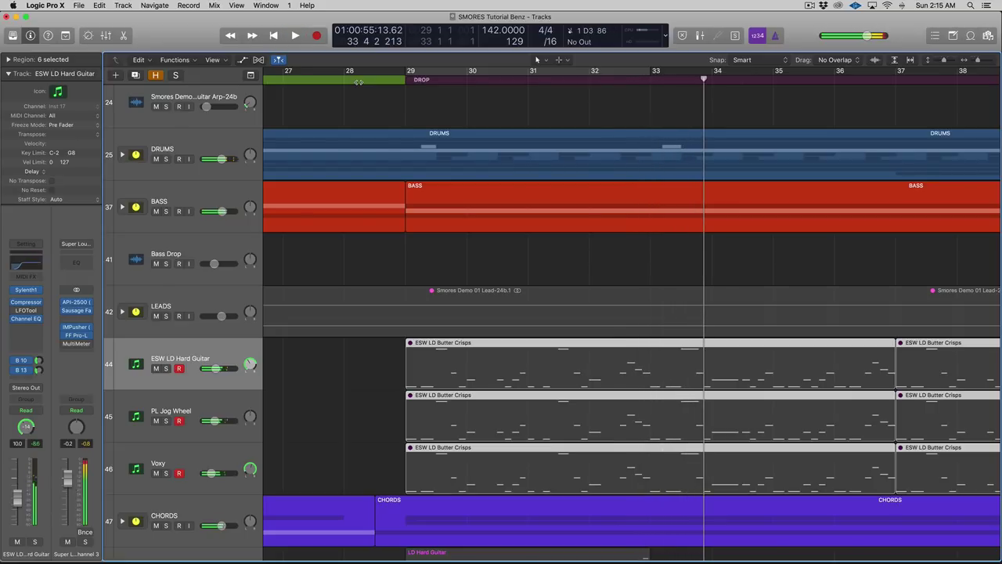
click(402, 80)
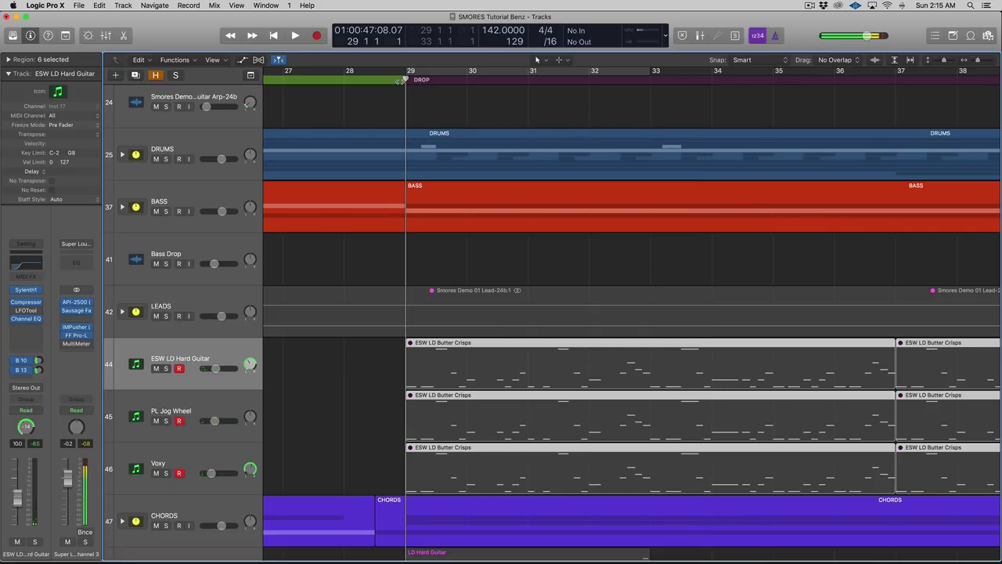
key(space)
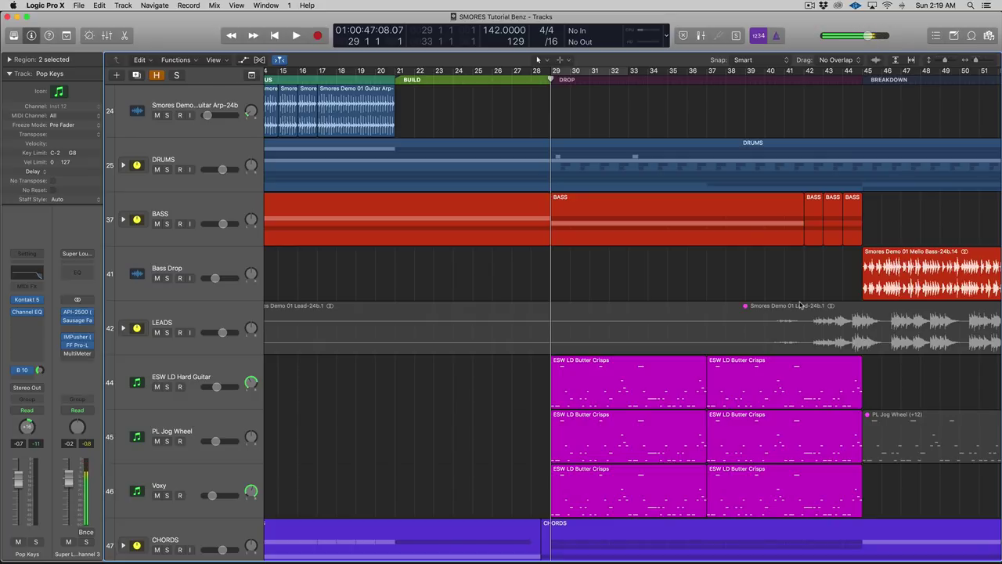
Select the first ESW LD Butter Crisps region in the arrangement
scroll(642, 376, left, 10)
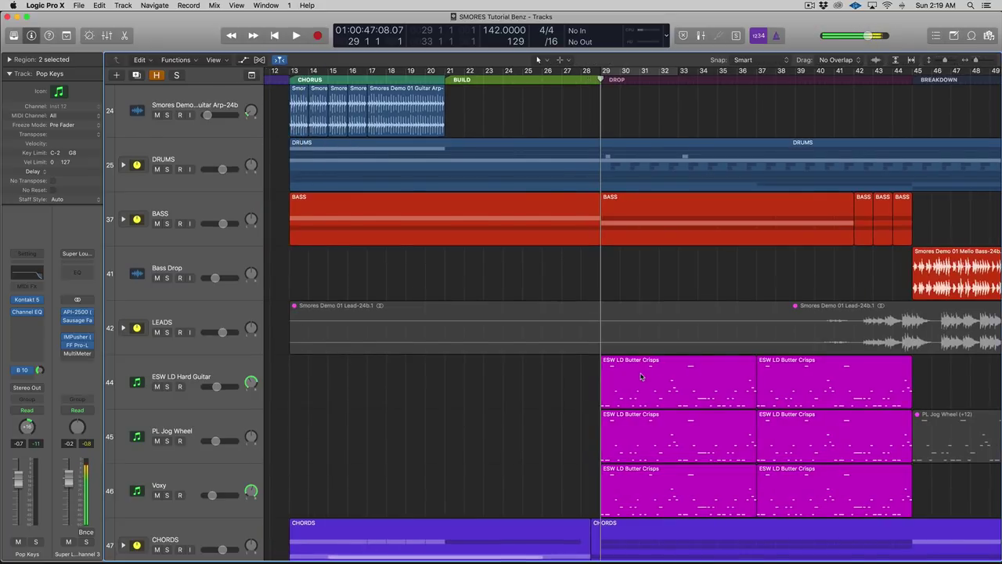
scroll(656, 383, up, 5)
scroll(656, 383, down, 5)
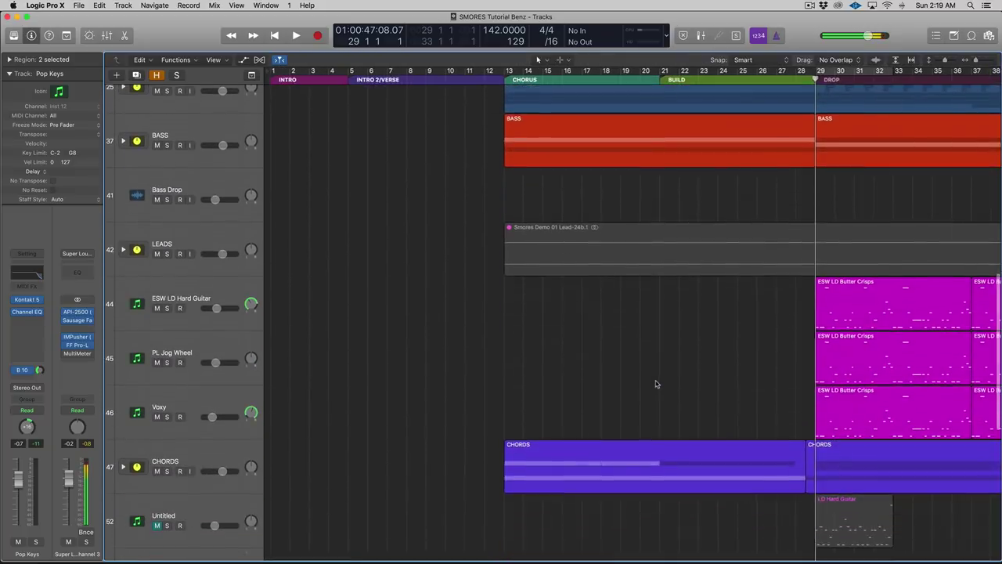
scroll(657, 383, right, 8)
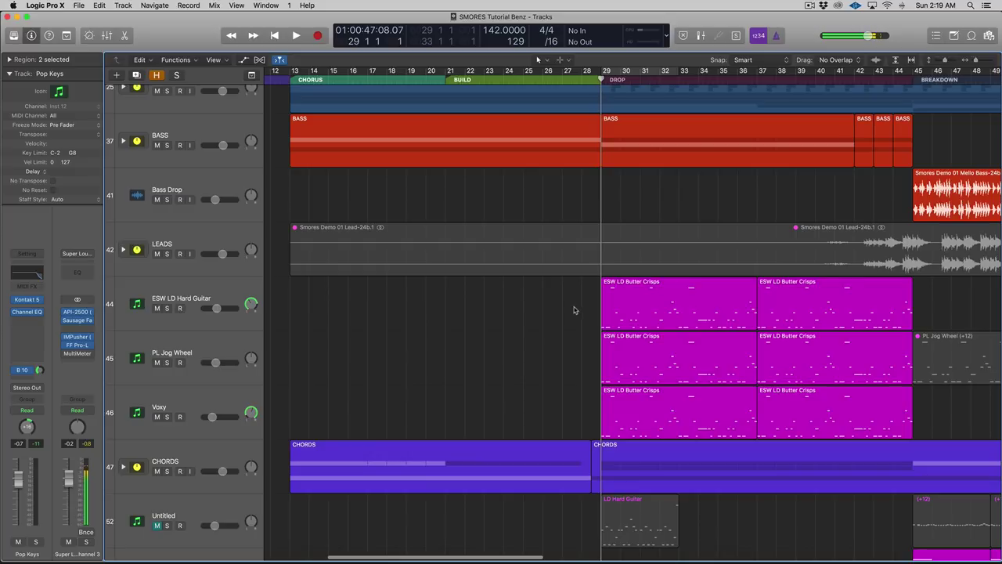
click(633, 308)
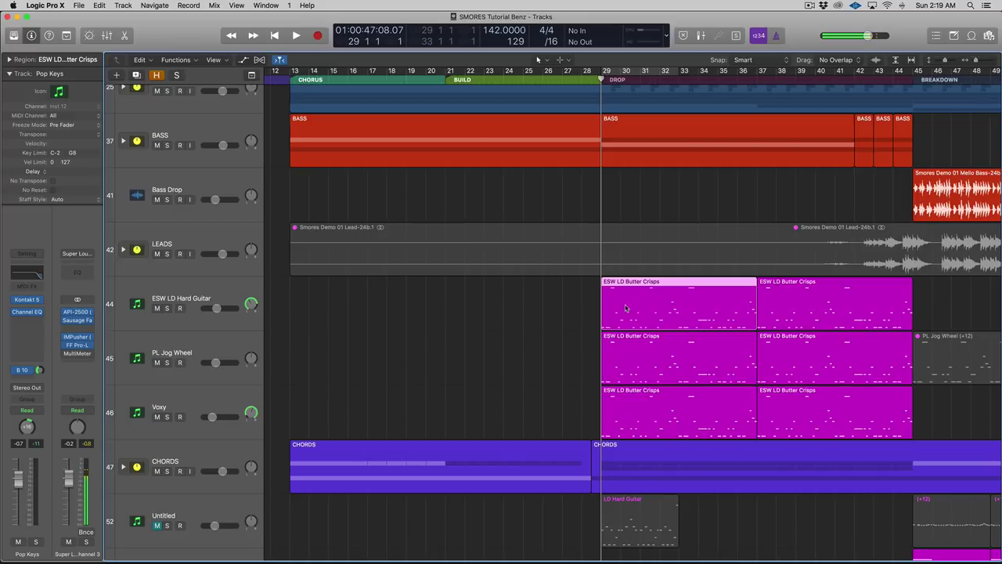
From the song start, solo the first Pop Keys regions on tracks 20 and 21 and play them
scroll(638, 302, up, 5)
scroll(638, 301, left, 5)
scroll(638, 301, up, 10)
scroll(638, 301, left, 2)
key(Return)
click(304, 305)
click(299, 344)
key(ctrl+s)
key(space)
key(space)
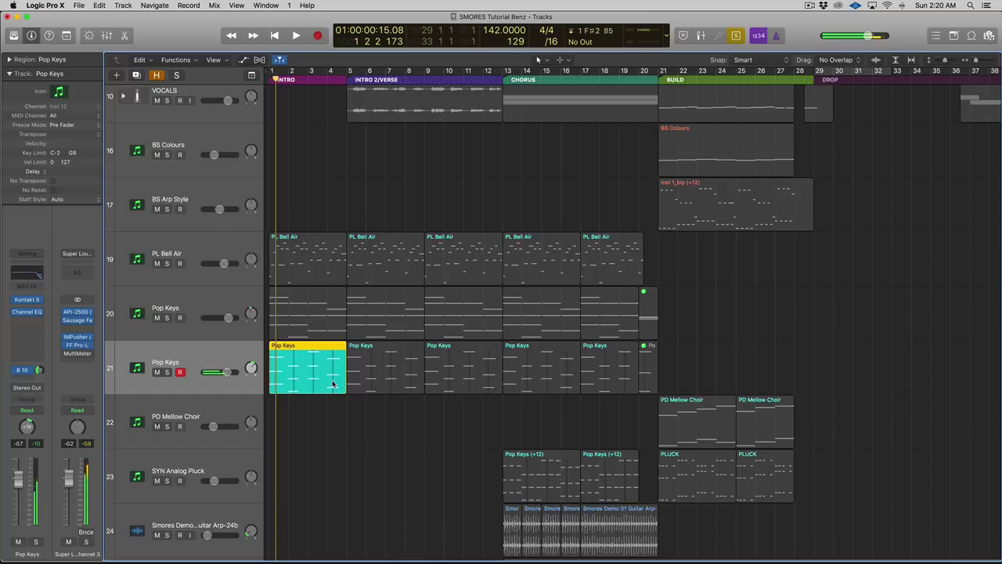
Turn solo off, put the playhead at bar 29, and select the ESW LD Hard Guitar track
key(ctrl+s)
scroll(744, 405, down, 10)
scroll(744, 405, right, 6)
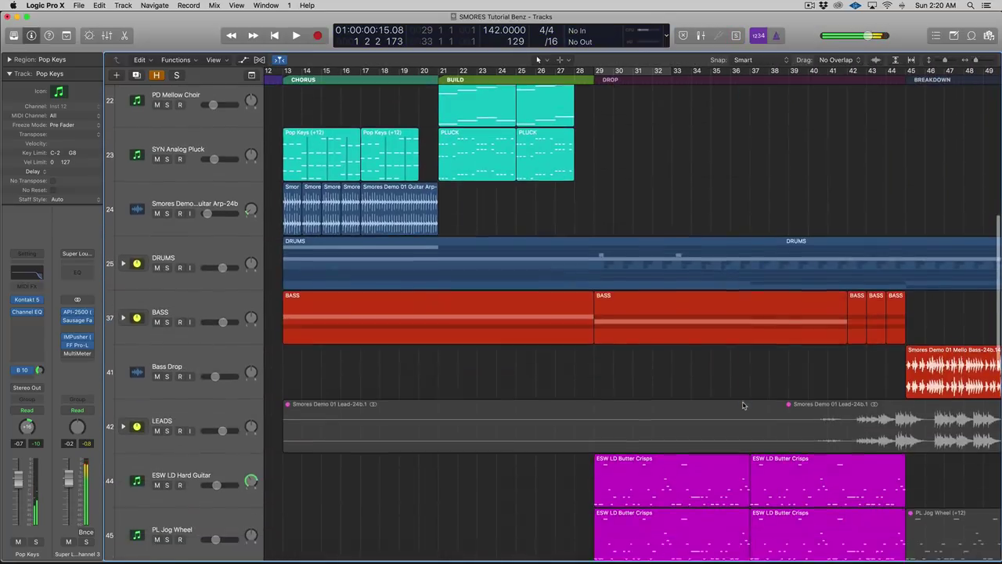
scroll(744, 405, down, 8)
click(609, 98)
scroll(315, 164, up, 1)
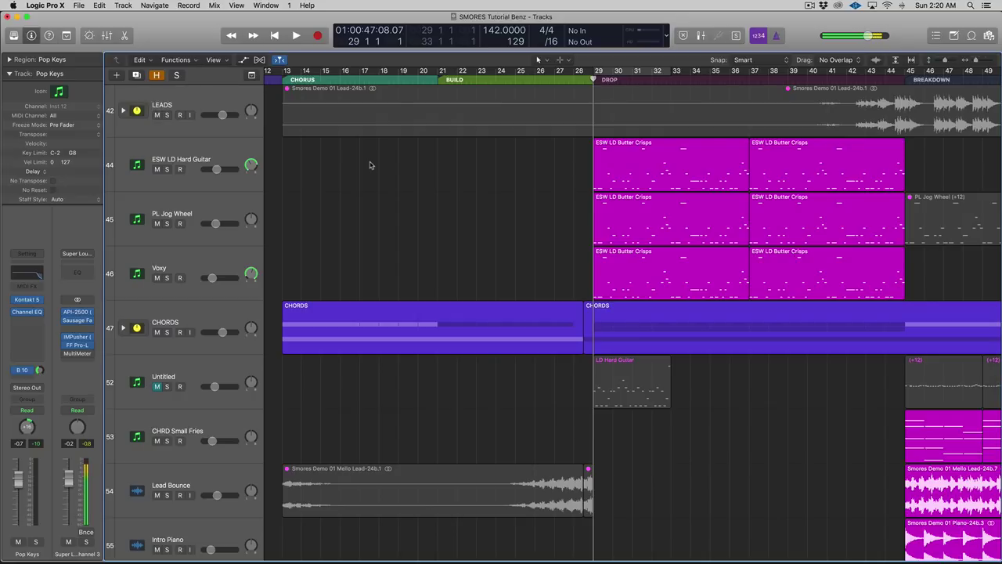
click(703, 174)
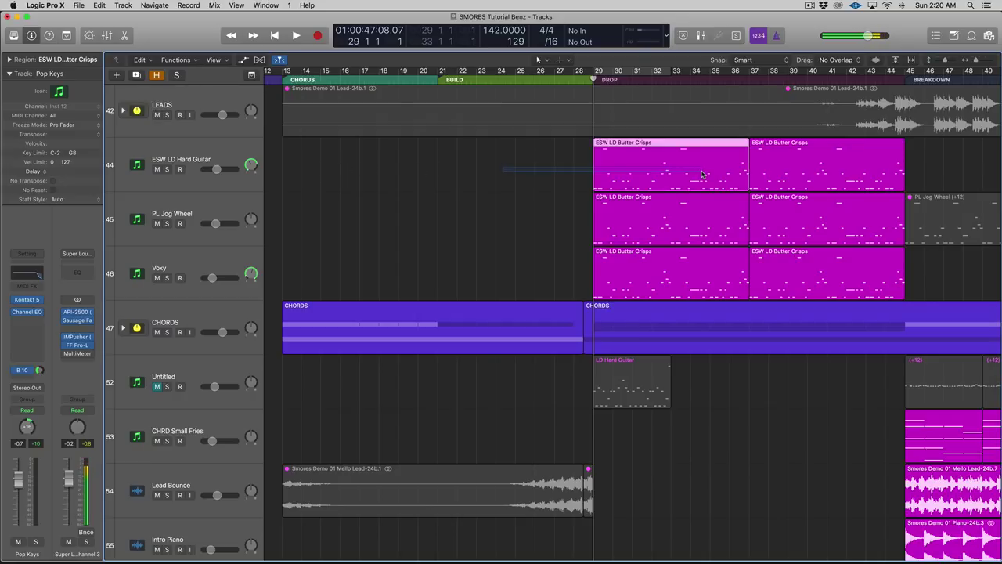
scroll(702, 174, down, 1)
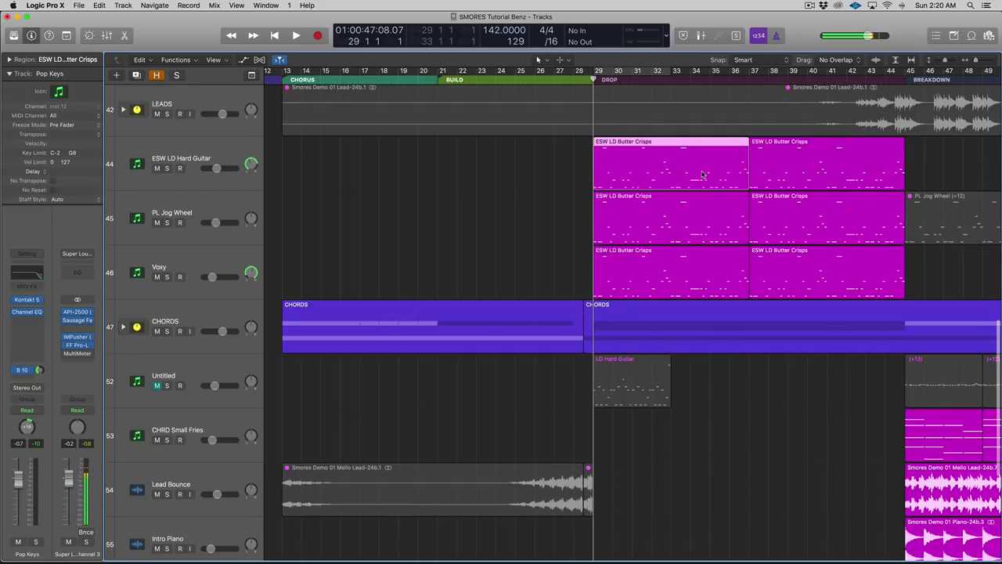
click(246, 163)
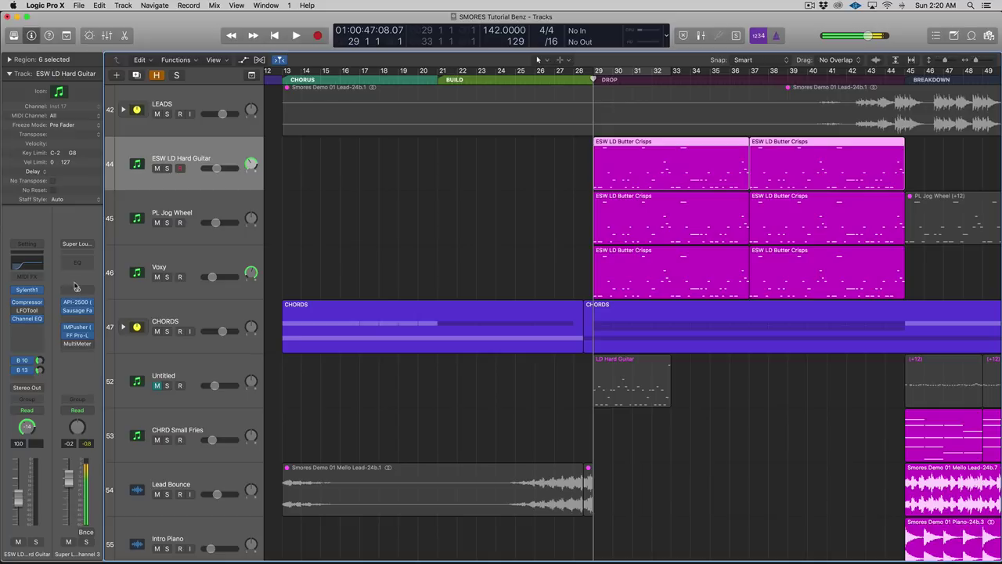
Play with the ESW LD Hard Guitar Compressor open, then close it and select PL Jog Wheel
click(29, 303)
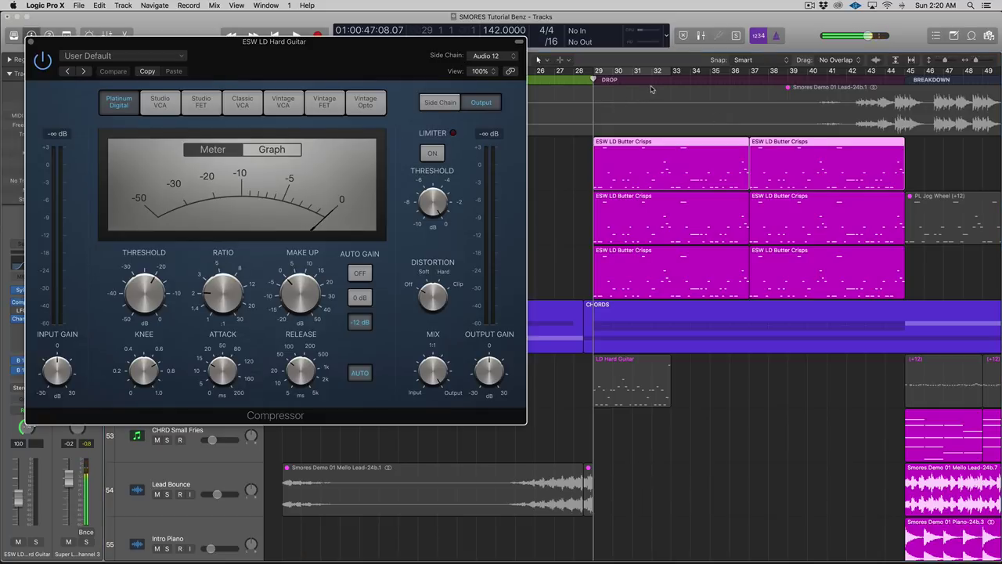
key(space)
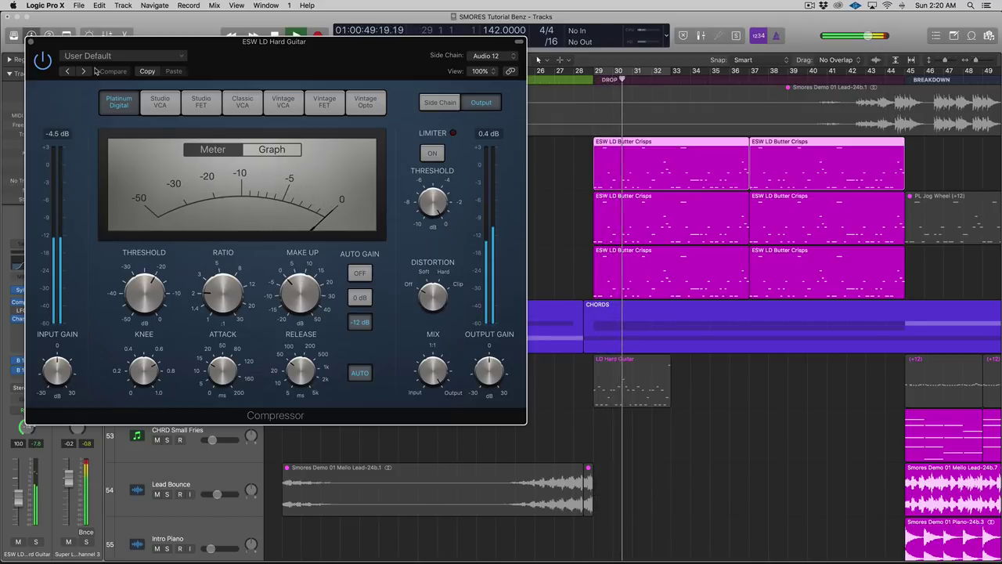
key(space)
click(30, 42)
click(187, 207)
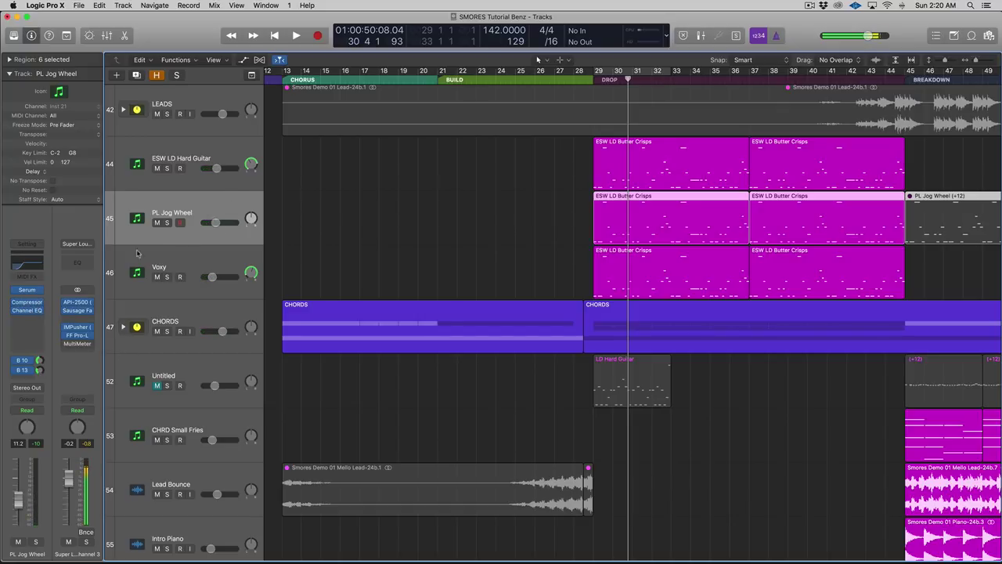
Select ESW LD Hard Guitar and inspect its Bus 10 reverb and Bus 13 delay sends
click(198, 163)
click(31, 360)
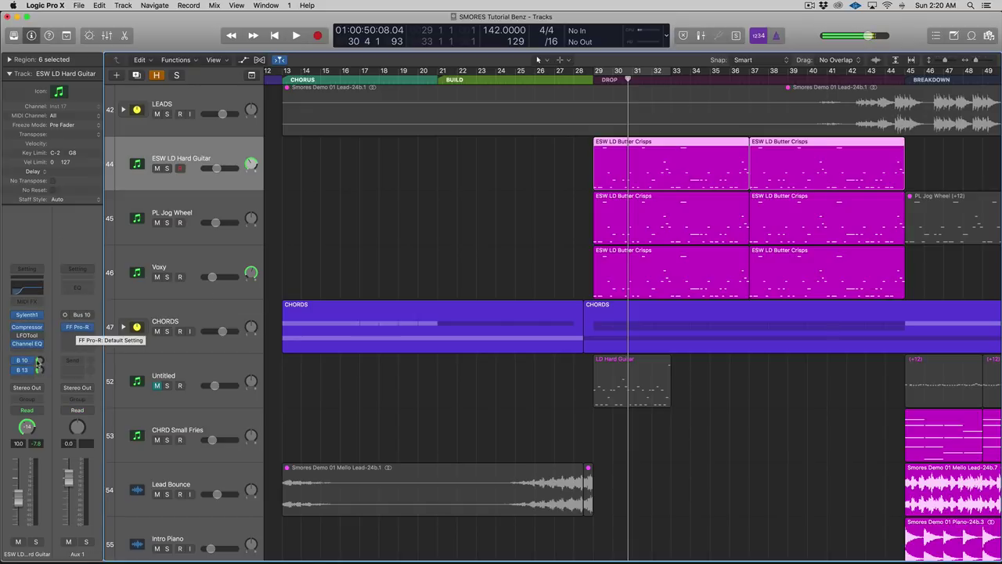
click(27, 372)
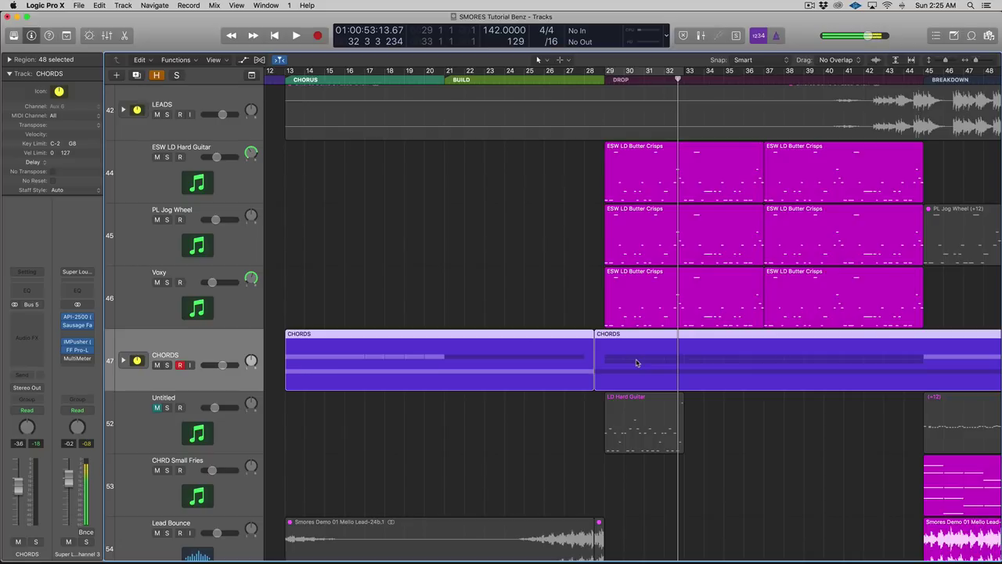
Expand the CHORDS folder, zoom in, and select the chord regions across the drop, bars 29–35
click(739, 381)
key(super+Down)
click(123, 370)
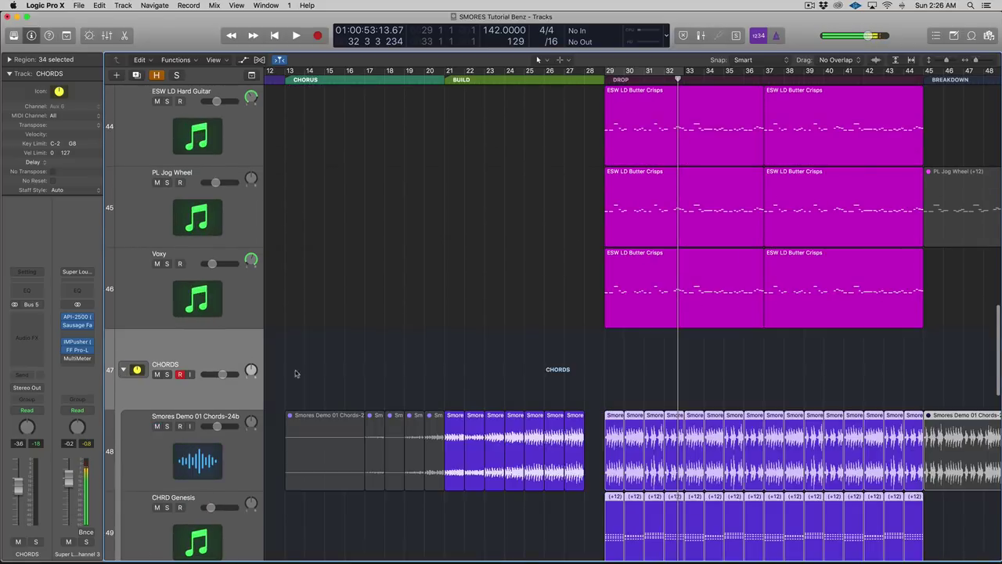
scroll(376, 376, down, 2)
key(super+Right)
drag(571, 302, 740, 422)
scroll(647, 362, right, 4)
scroll(647, 362, right, 4)
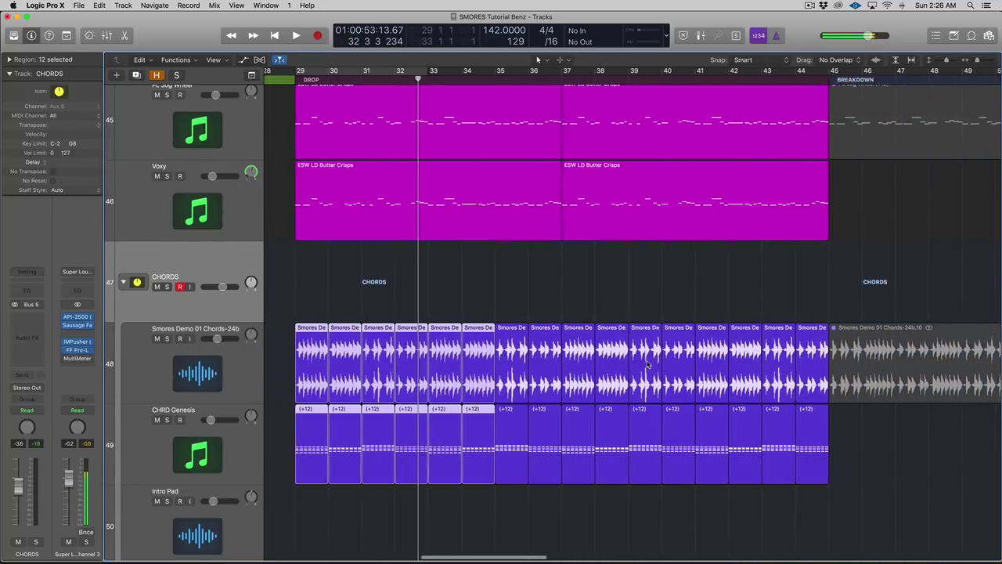
mouse_move(301, 304)
mouse_down()
mouse_move(548, 391)
mouse_move(829, 460)
mouse_up()
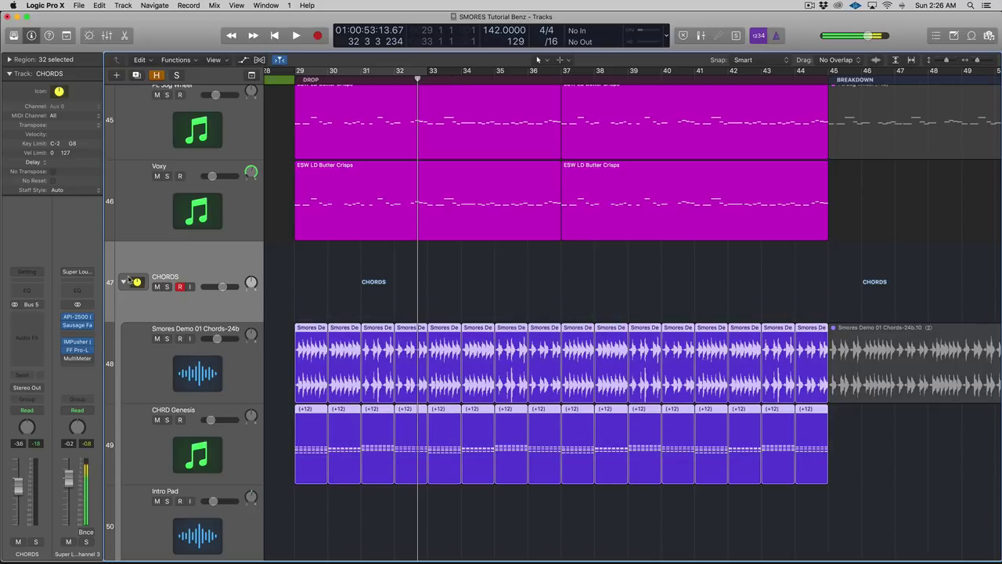
Play the drop with CHORDS muted and unmuted, then raise the CHORDS volume to -2.5 dB
click(156, 287)
click(278, 76)
scroll(331, 196, up, 3)
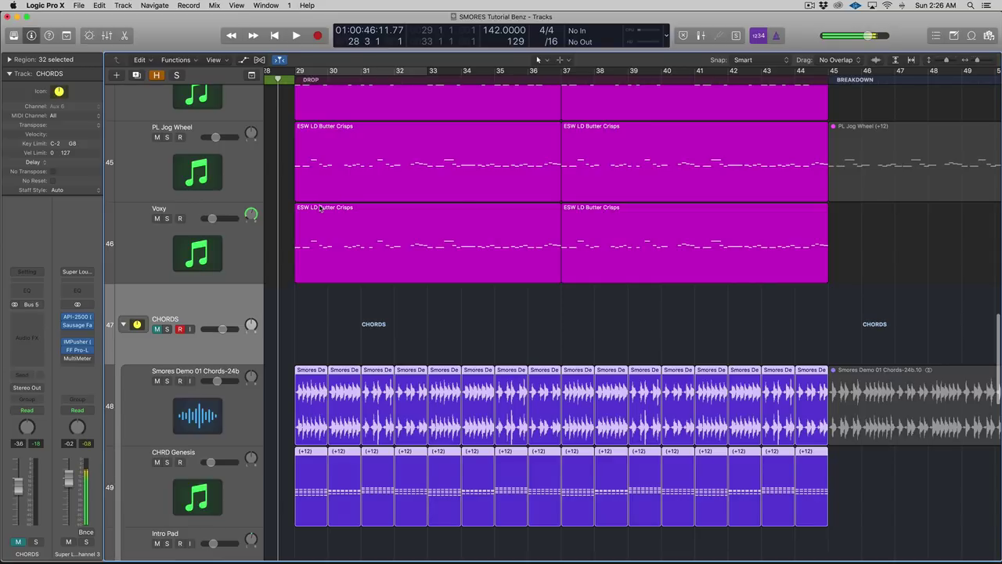
key(space)
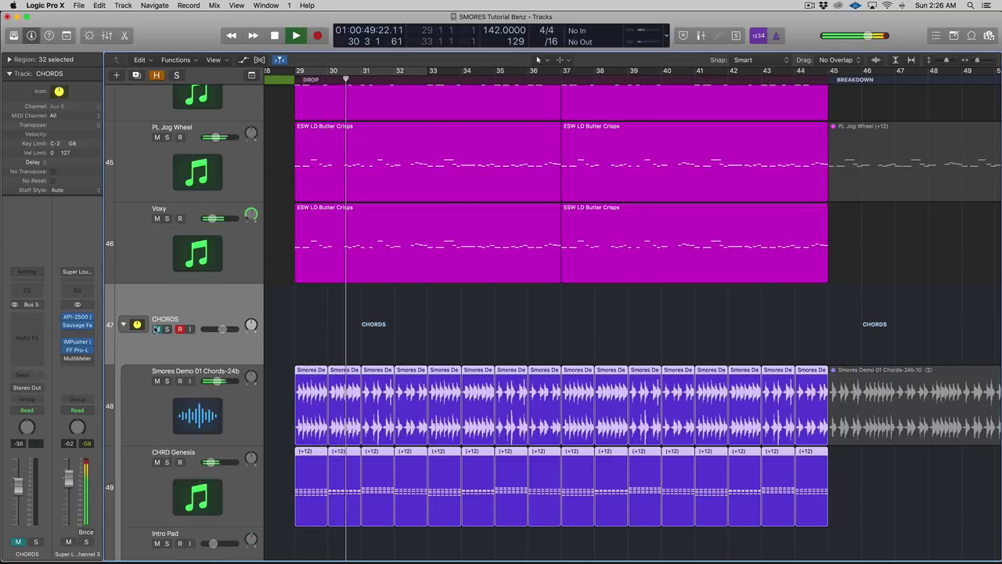
key(space)
click(278, 80)
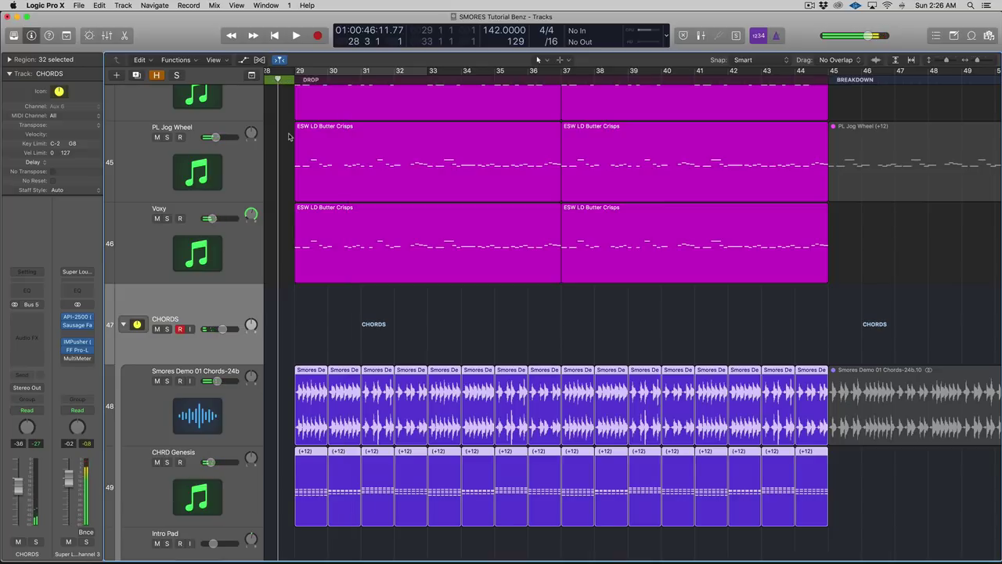
key(space)
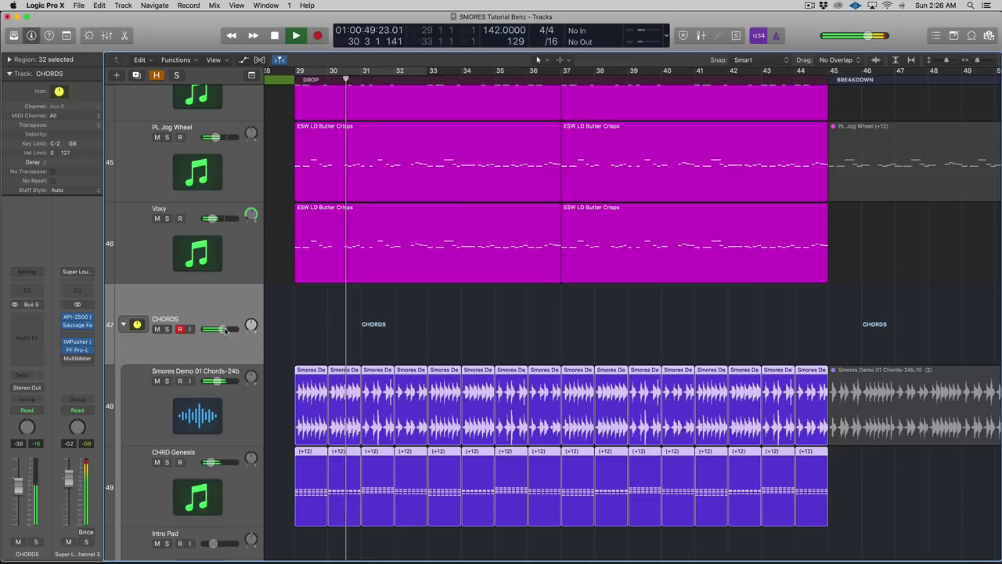
drag(225, 330, 227, 330)
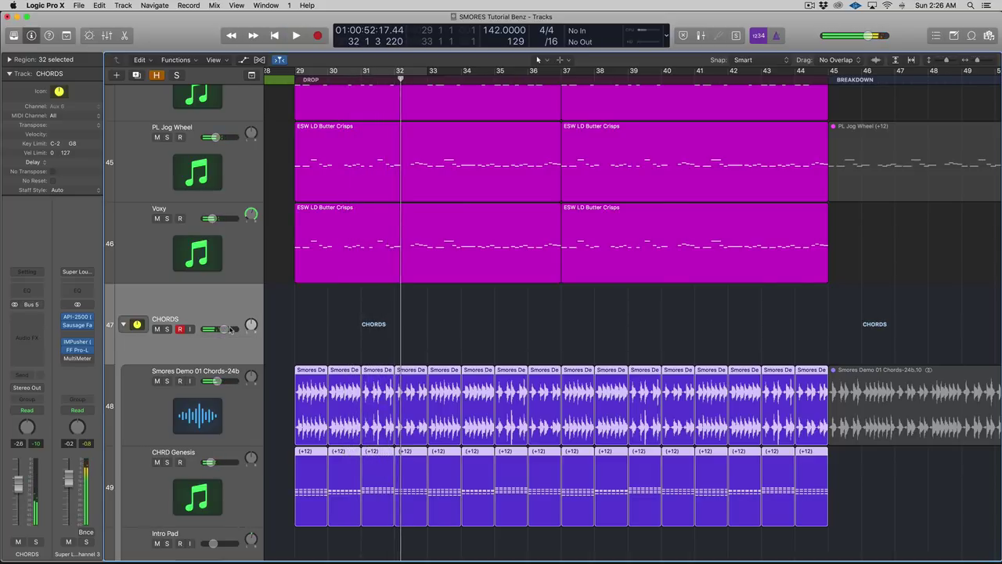
Select the chord sub-track regions, start playback, collapse the CHORDS stack, and solo CHORDS with BASS
drag(301, 342, 804, 525)
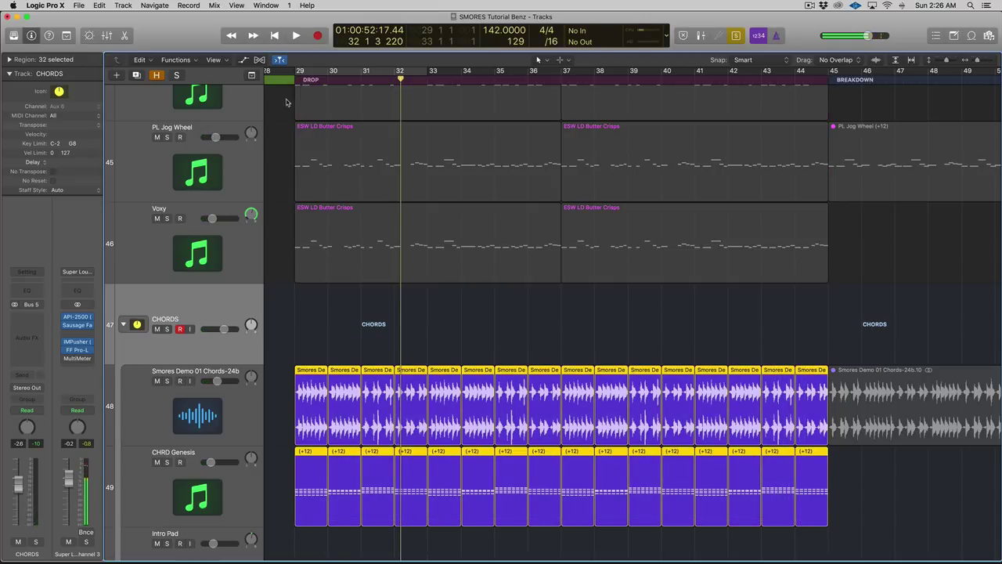
key(space)
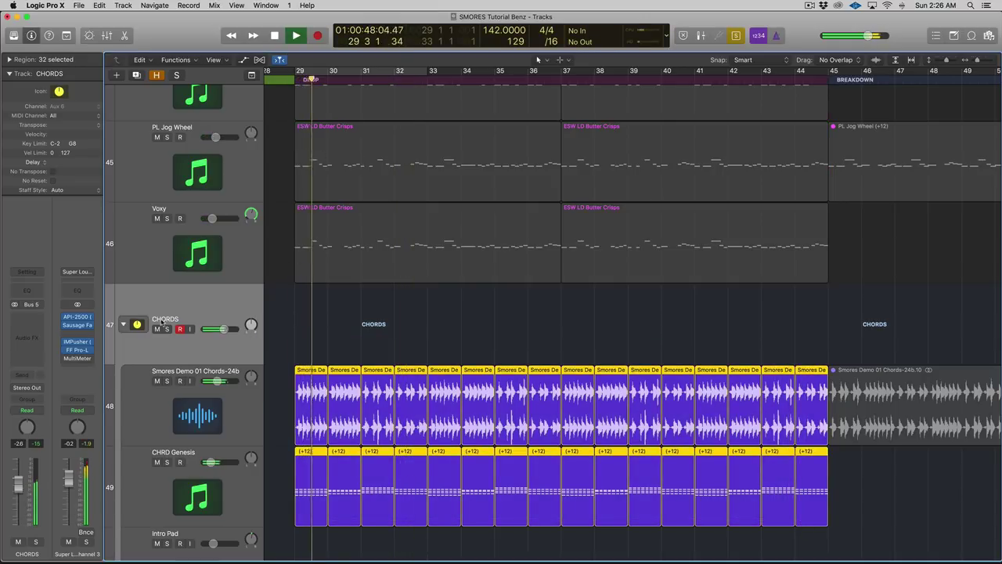
click(123, 324)
click(308, 331)
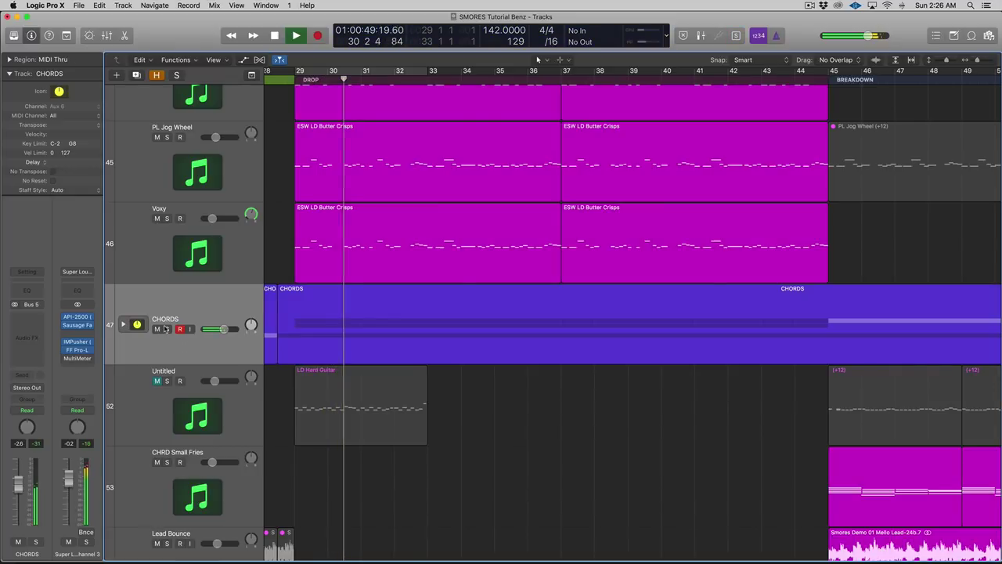
key(s)
scroll(308, 331, up, 8)
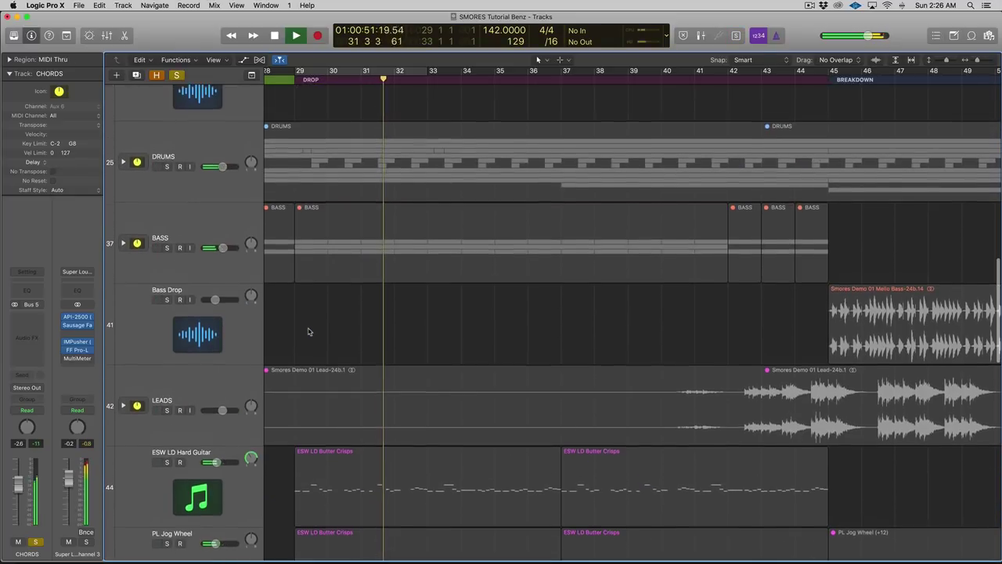
click(167, 250)
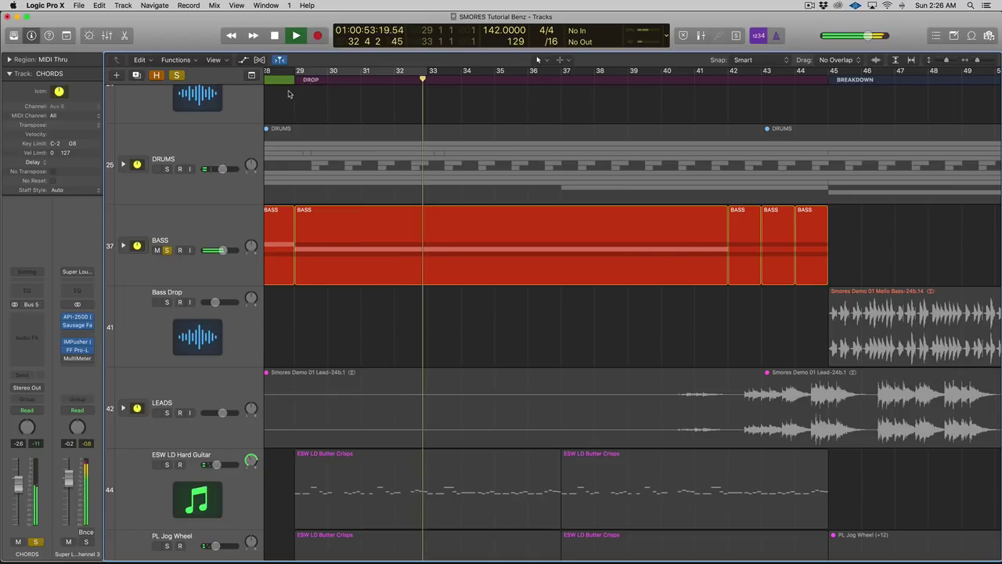
Cycle bars 29–33, then unsolo BASS and CHORDS and expand the CHORDS stack
click(316, 71)
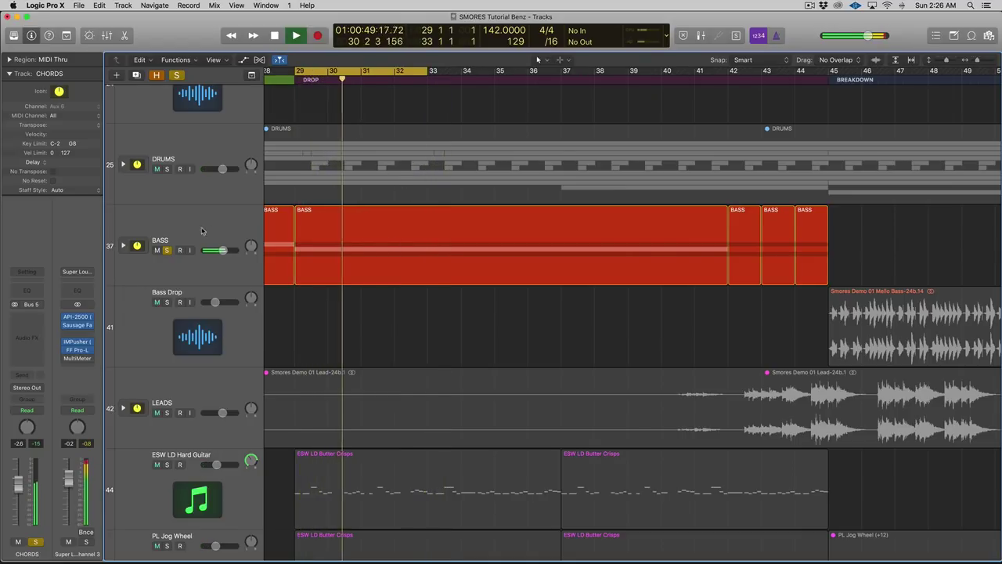
click(167, 250)
key(space)
scroll(168, 252, down, 10)
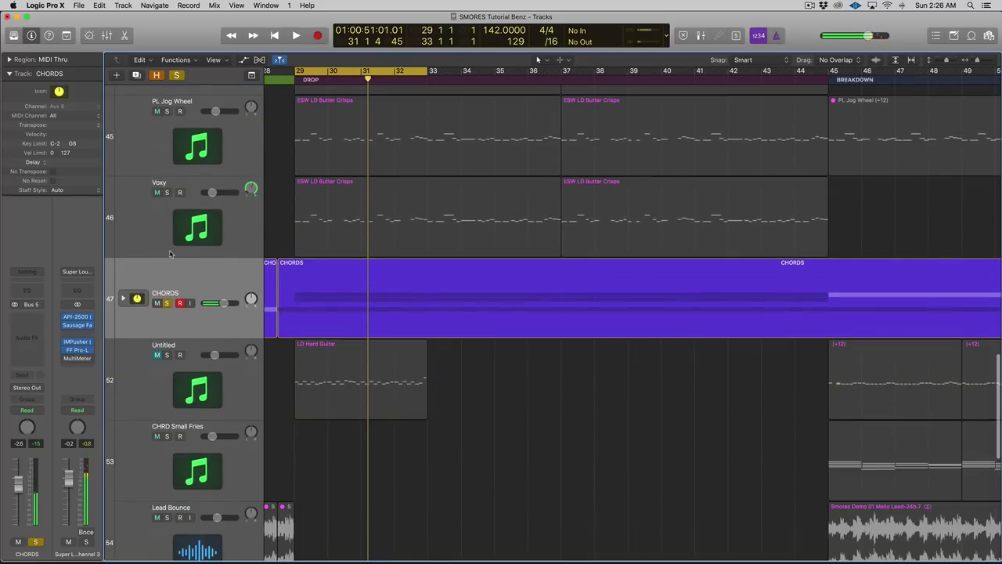
click(167, 303)
click(123, 298)
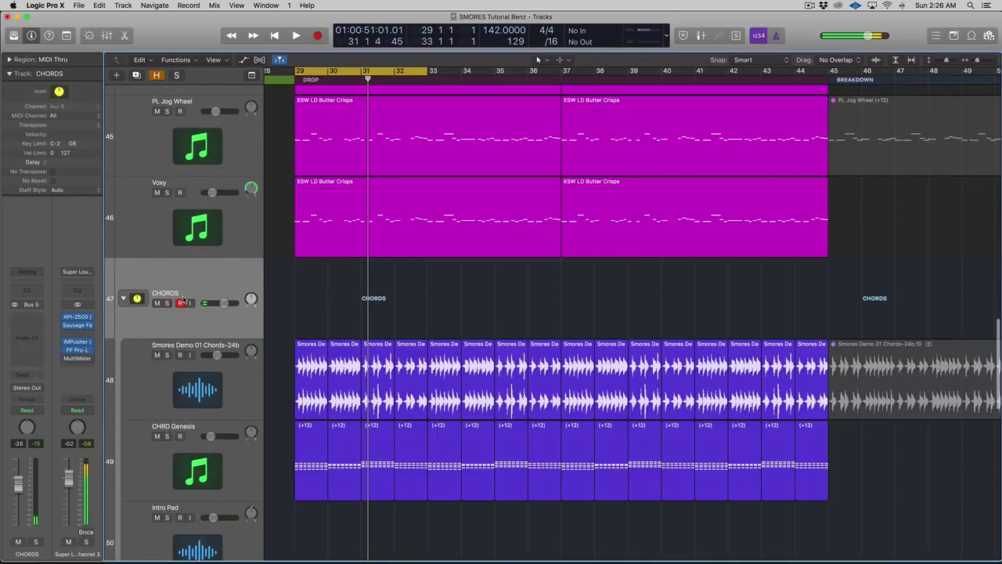
Select the first Smores Demo 01 Chords-24b region, then the CHRD Genesis track and its regions
click(230, 379)
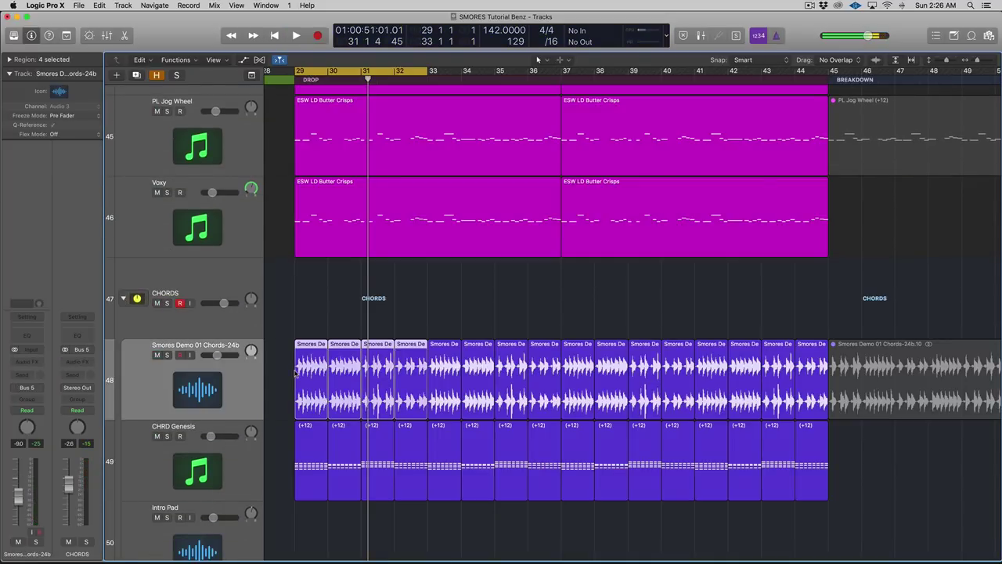
scroll(295, 374, up, 10)
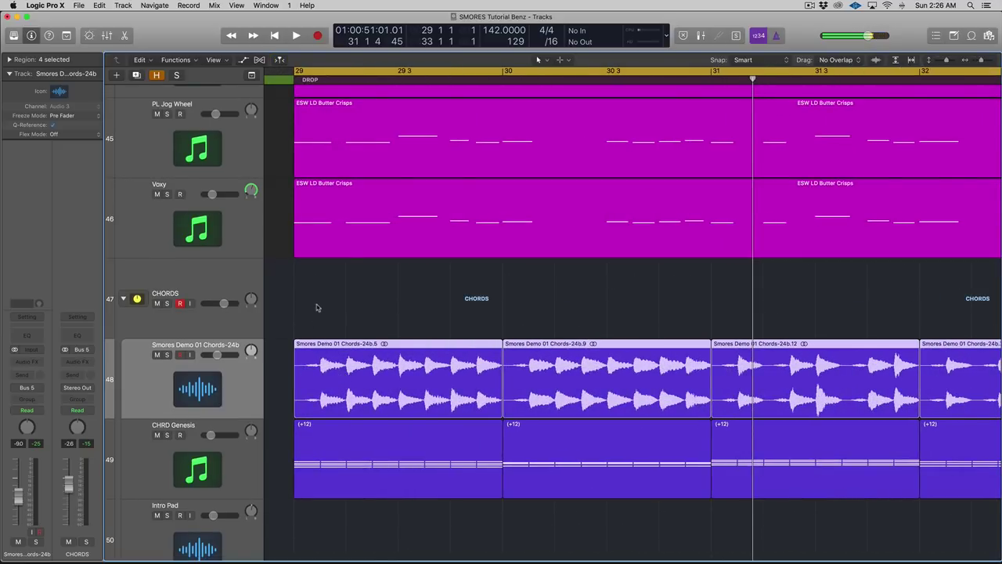
click(345, 345)
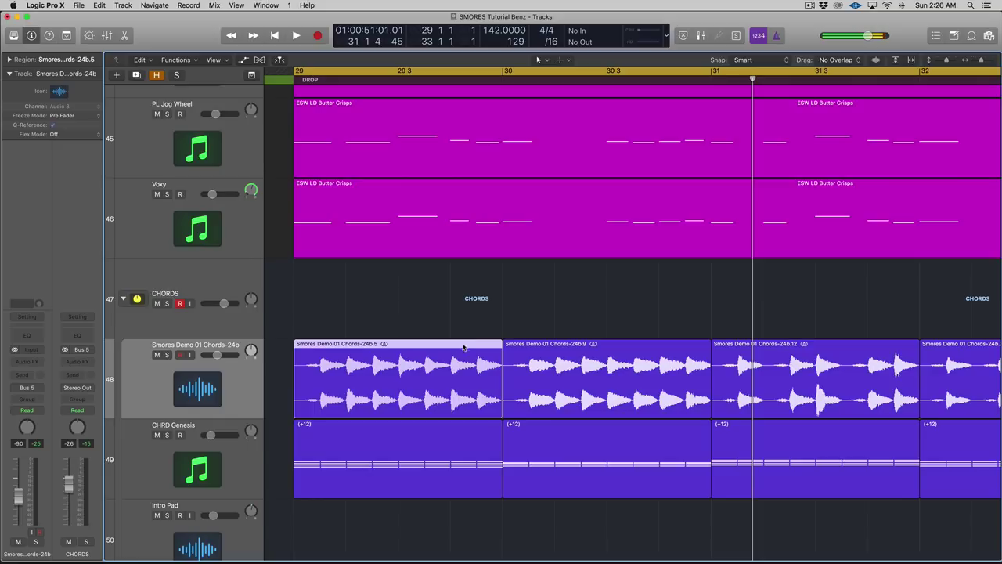
click(779, 360)
scroll(850, 381, right, 3)
scroll(415, 375, left, 3)
click(416, 374)
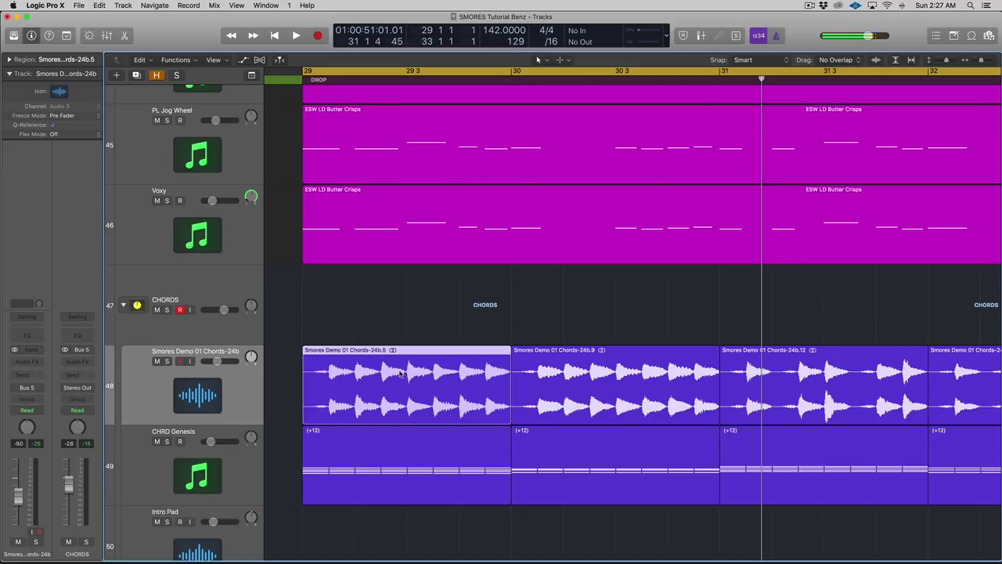
click(263, 466)
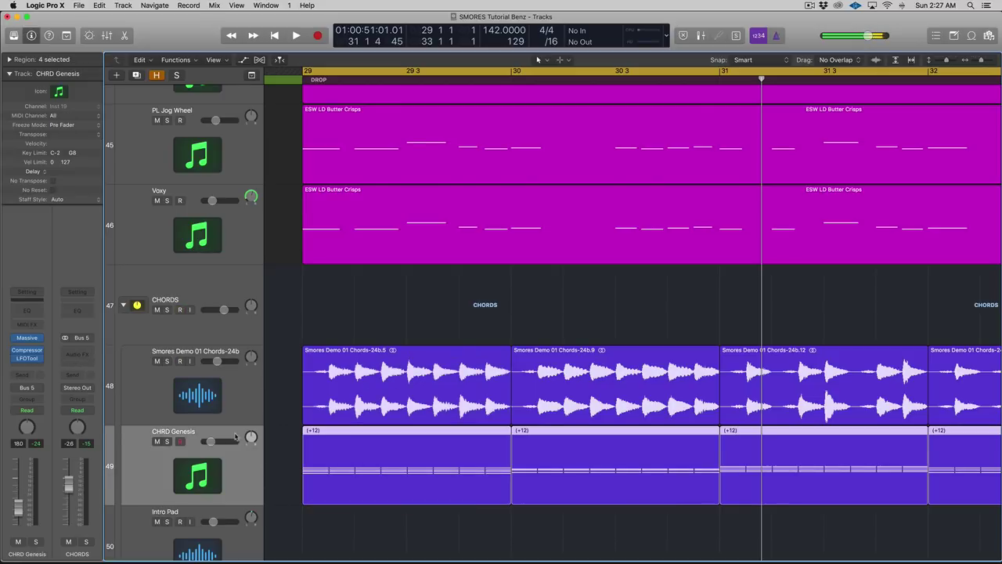
Open CHRD Genesis's Massive synth with the CHRD GENESIS patch, reposition it, then close it
click(29, 339)
drag(259, 27, 608, 17)
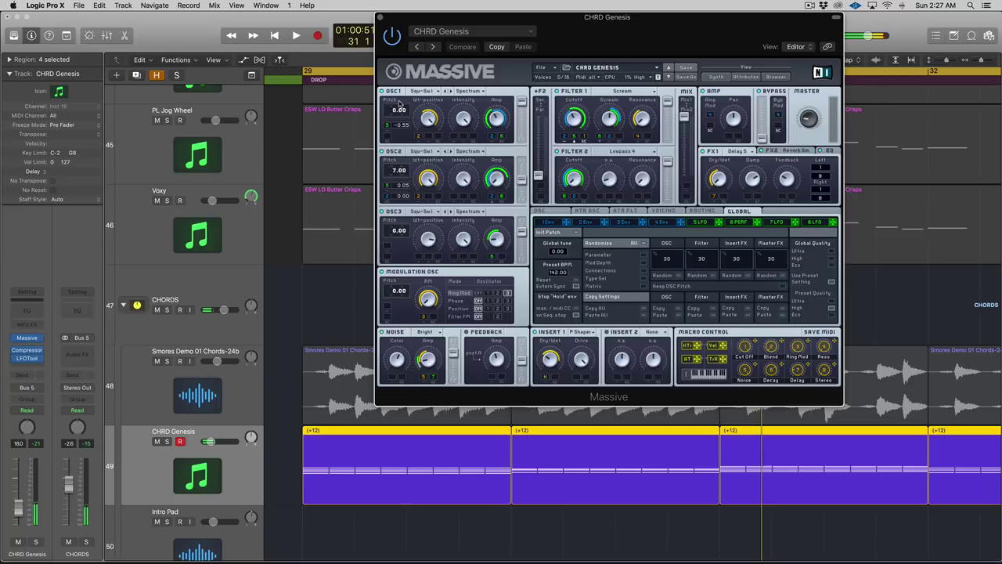
click(381, 17)
key(super+Down)
Unsolo the chord regions and zoom out horizontally and vertically to show bars 29–40
key(super+Left)
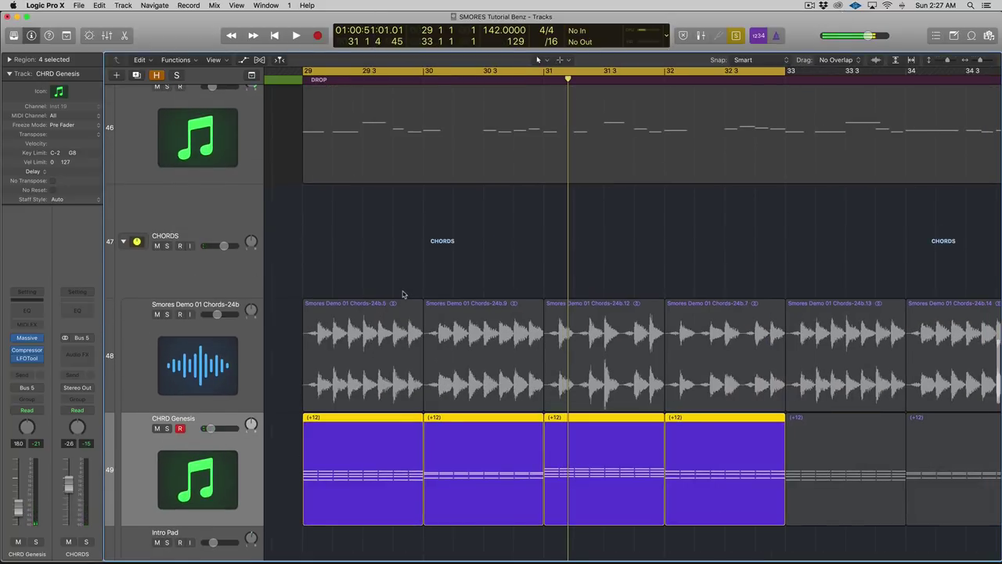
key(super+Up)
key(super+Left)
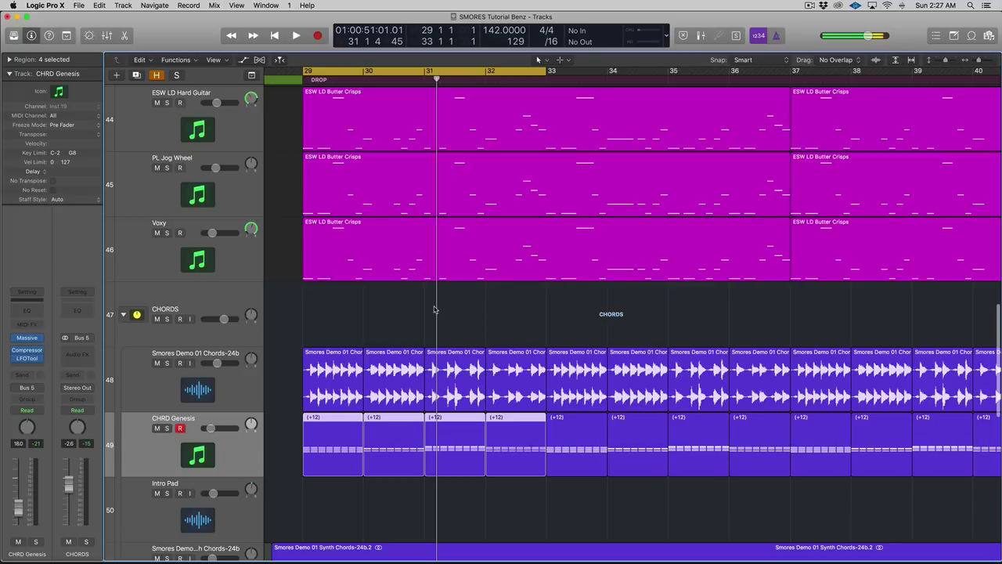
scroll(453, 318, up, 2)
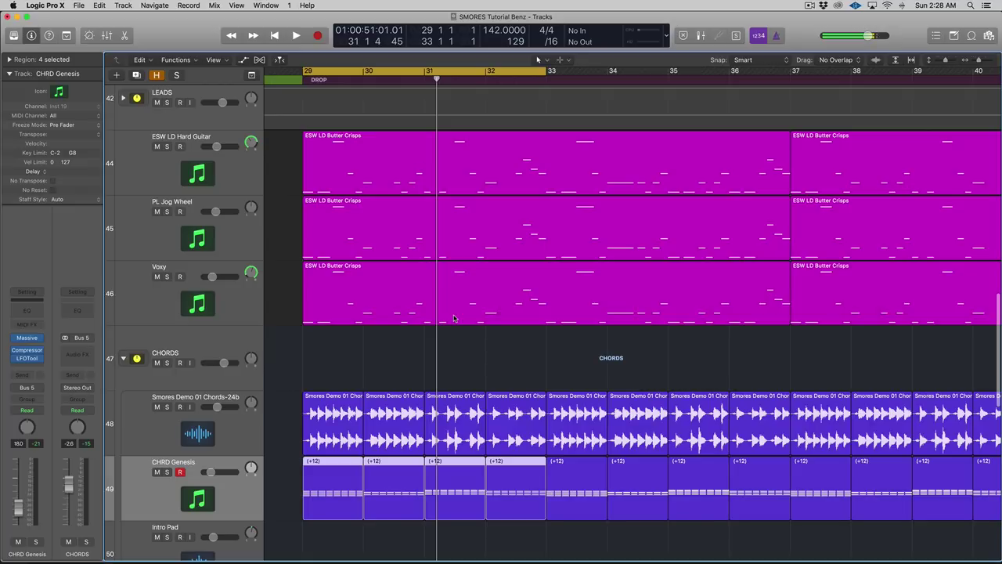
scroll(473, 319, down, 2)
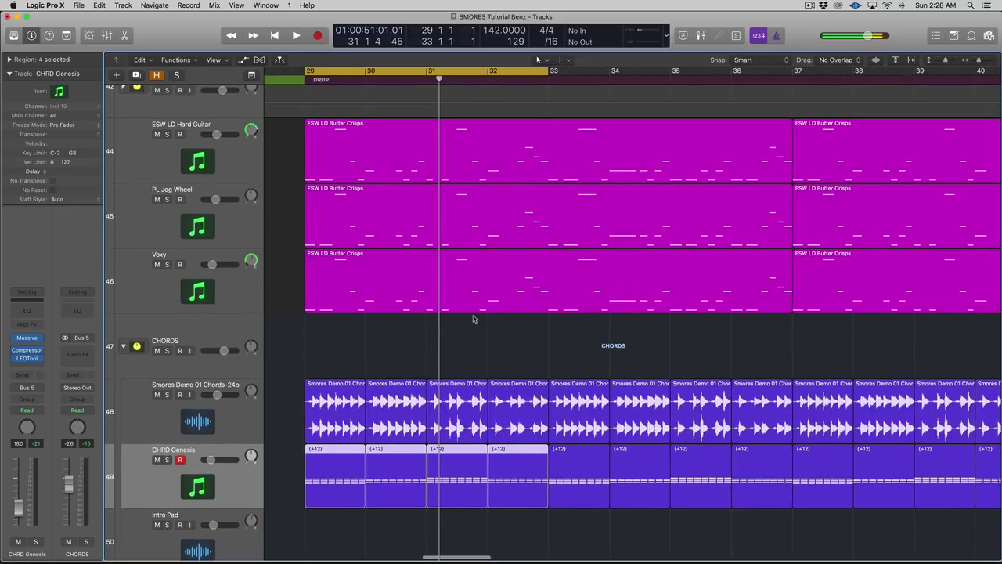